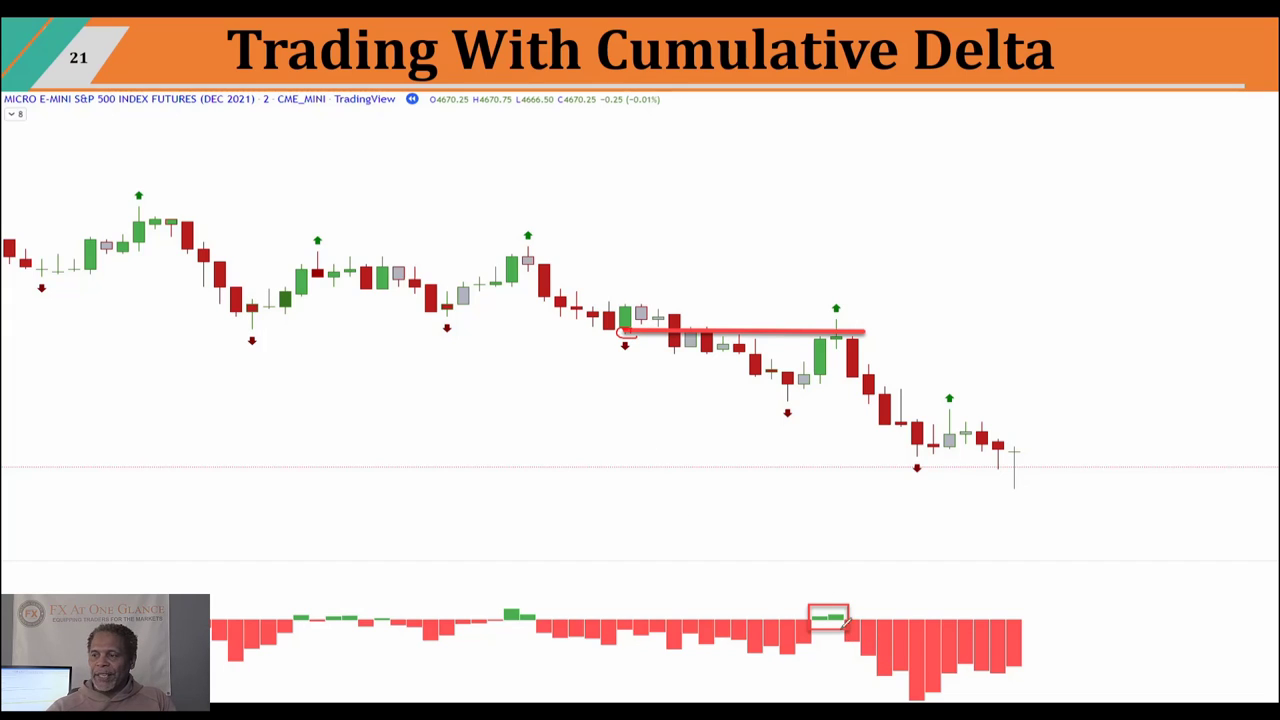
pyautogui.moveTo(846, 622)
pyautogui.mouseDown()
pyautogui.moveTo(849, 606)
pyautogui.moveTo(815, 597)
pyautogui.moveTo(810, 628)
pyautogui.moveTo(845, 627)
pyautogui.mouseUp()
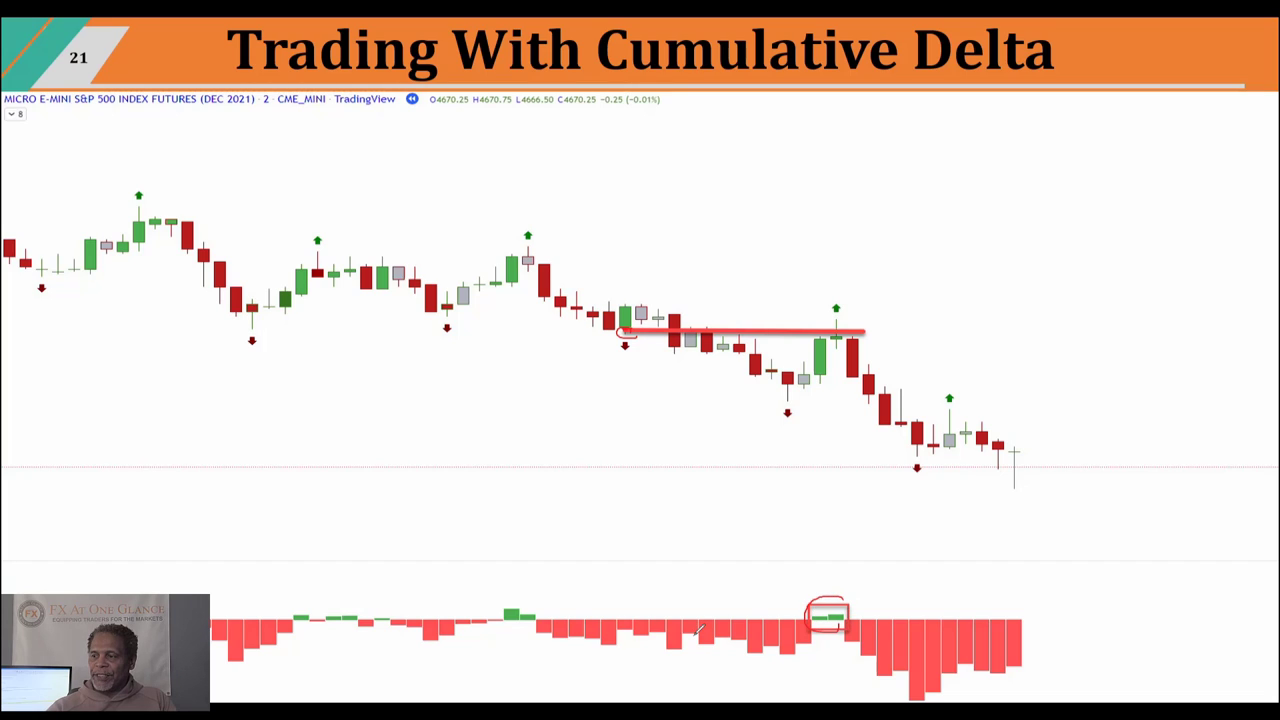
pyautogui.moveTo(542, 605)
pyautogui.mouseDown()
pyautogui.moveTo(532, 638)
pyautogui.moveTo(759, 700)
pyautogui.moveTo(826, 702)
pyautogui.mouseUp()
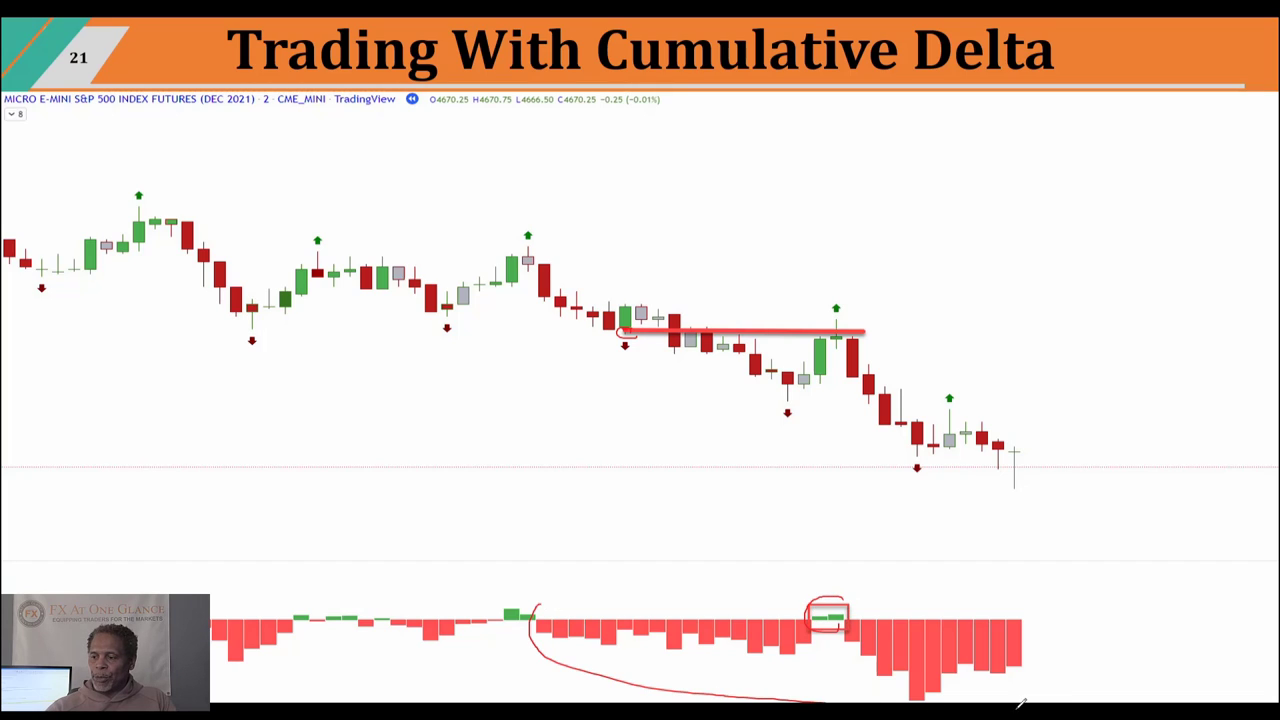
pyautogui.moveTo(1021, 704)
pyautogui.mouseDown()
pyautogui.moveTo(994, 599)
pyautogui.moveTo(535, 602)
pyautogui.moveTo(546, 616)
pyautogui.mouseUp()
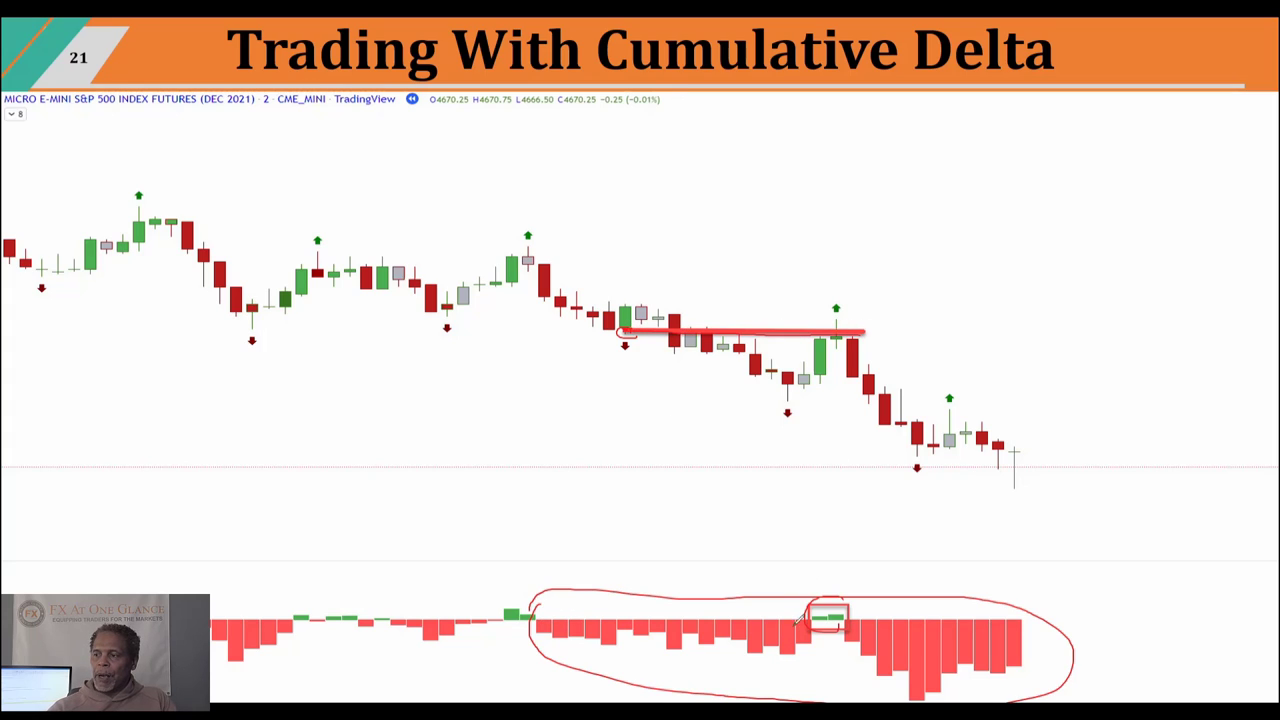
pyautogui.moveTo(779, 660)
pyautogui.mouseDown()
pyautogui.moveTo(845, 612)
pyautogui.moveTo(840, 600)
pyautogui.moveTo(820, 628)
pyautogui.moveTo(845, 595)
pyautogui.mouseUp()
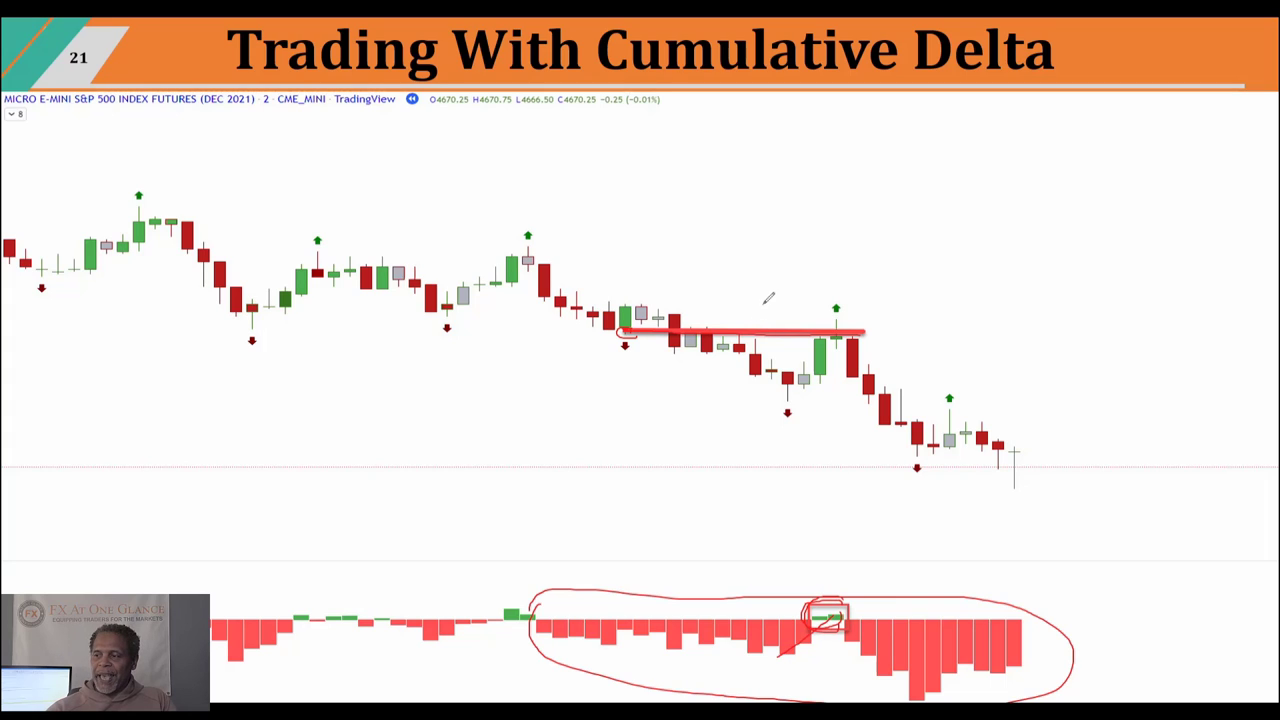
pyautogui.moveTo(766, 302)
pyautogui.mouseDown()
pyautogui.moveTo(752, 328)
pyautogui.moveTo(784, 320)
pyautogui.mouseUp()
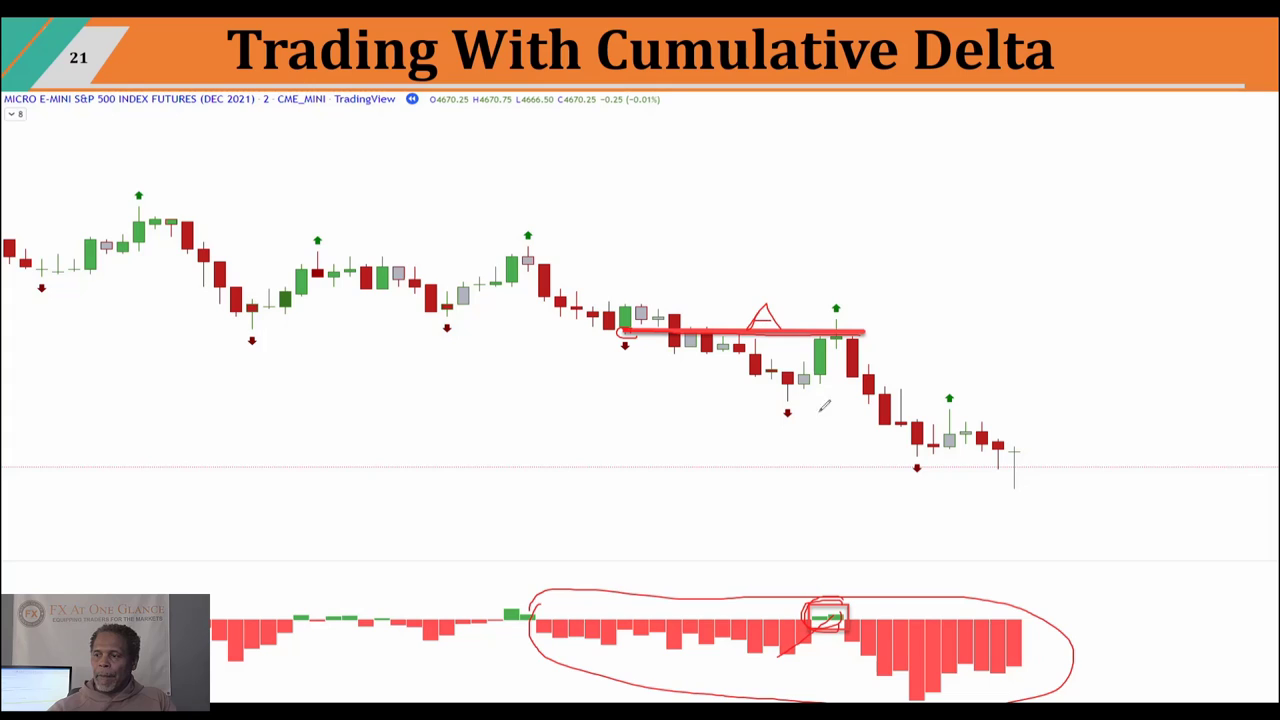
pyautogui.moveTo(845, 628); pyautogui.dragTo(913, 692)
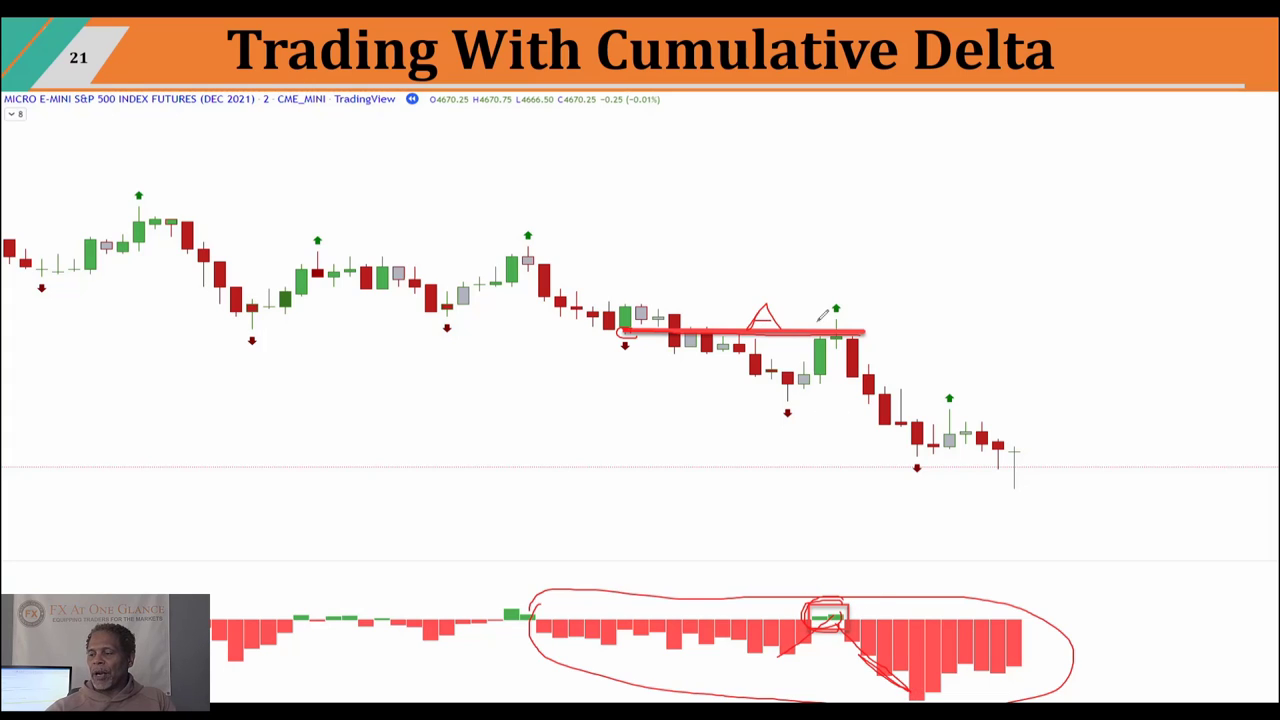
pyautogui.moveTo(848, 340); pyautogui.dragTo(906, 436)
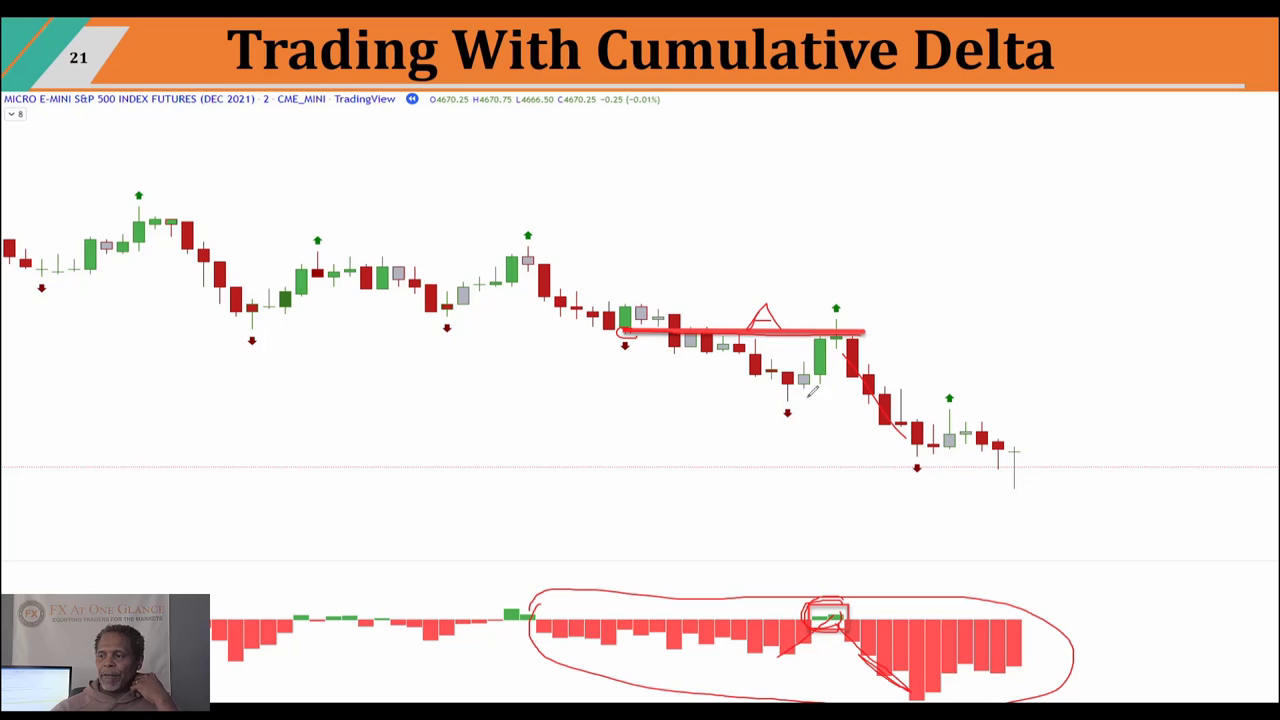
pyautogui.moveTo(800, 370)
pyautogui.mouseDown()
pyautogui.moveTo(778, 362)
pyautogui.moveTo(802, 388)
pyautogui.mouseUp()
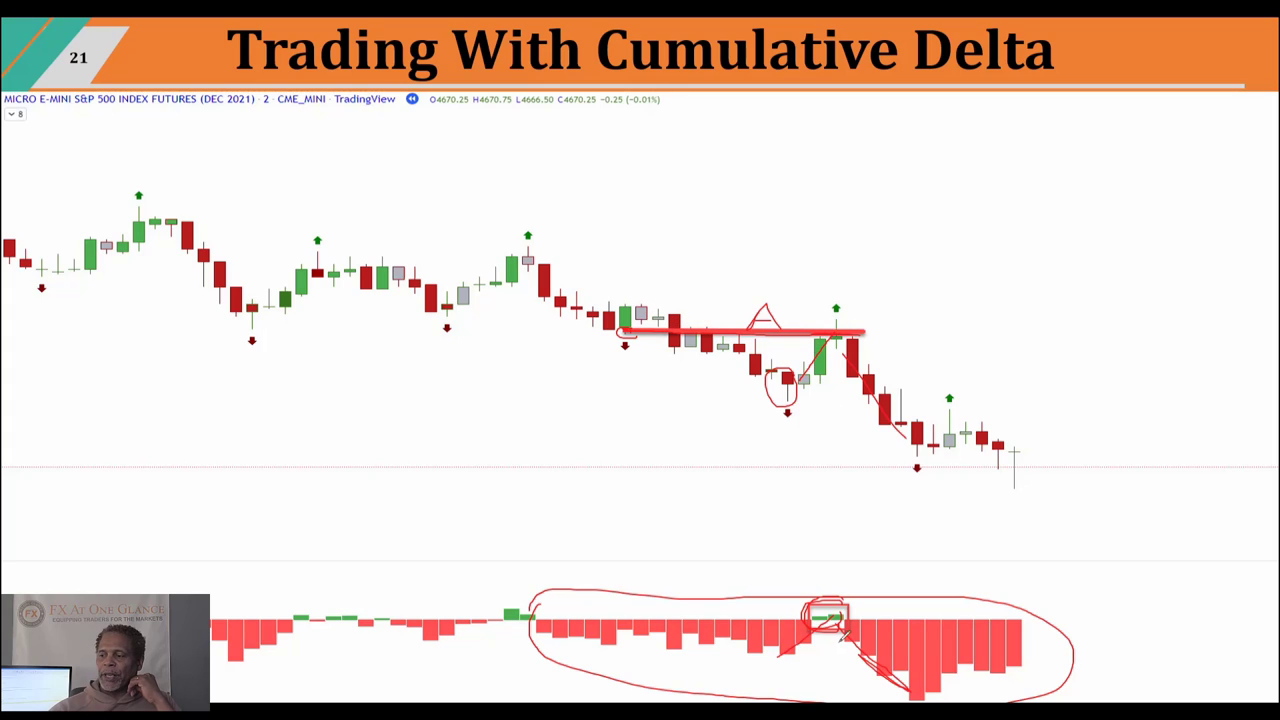
pyautogui.moveTo(845, 630); pyautogui.dragTo(893, 673)
pyautogui.moveTo(838, 330); pyautogui.dragTo(925, 442)
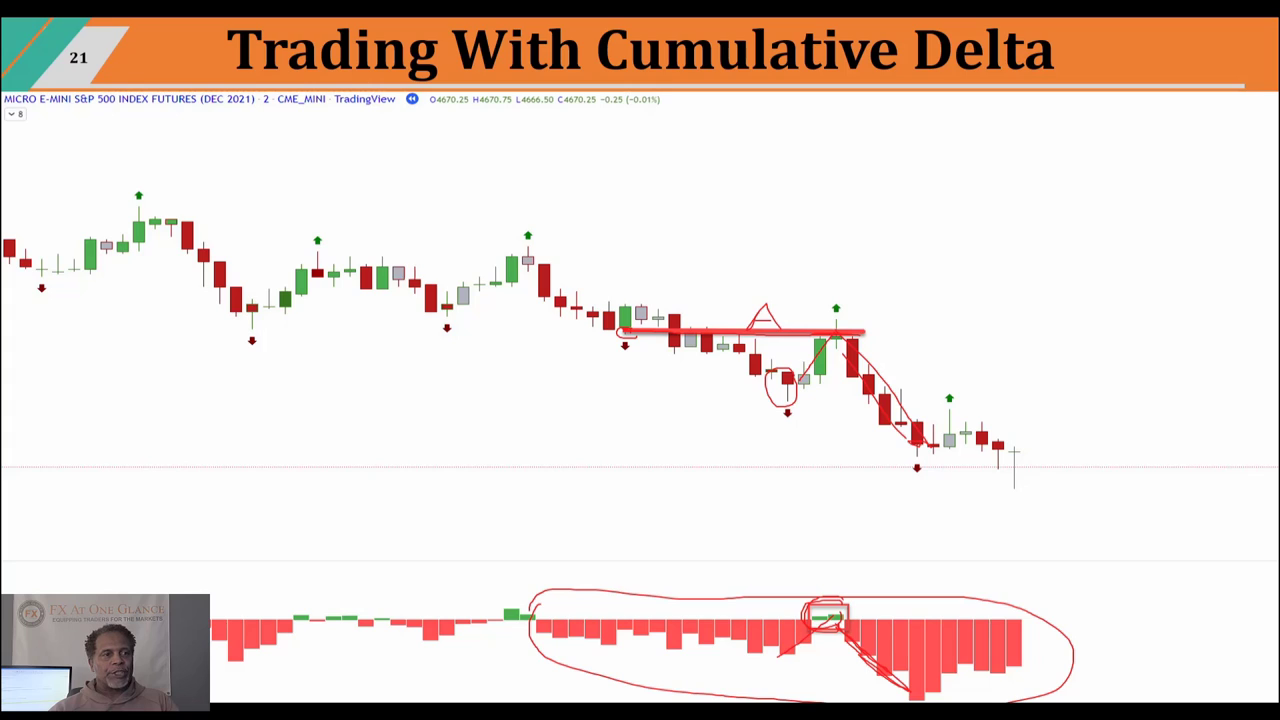
pyautogui.press('e')
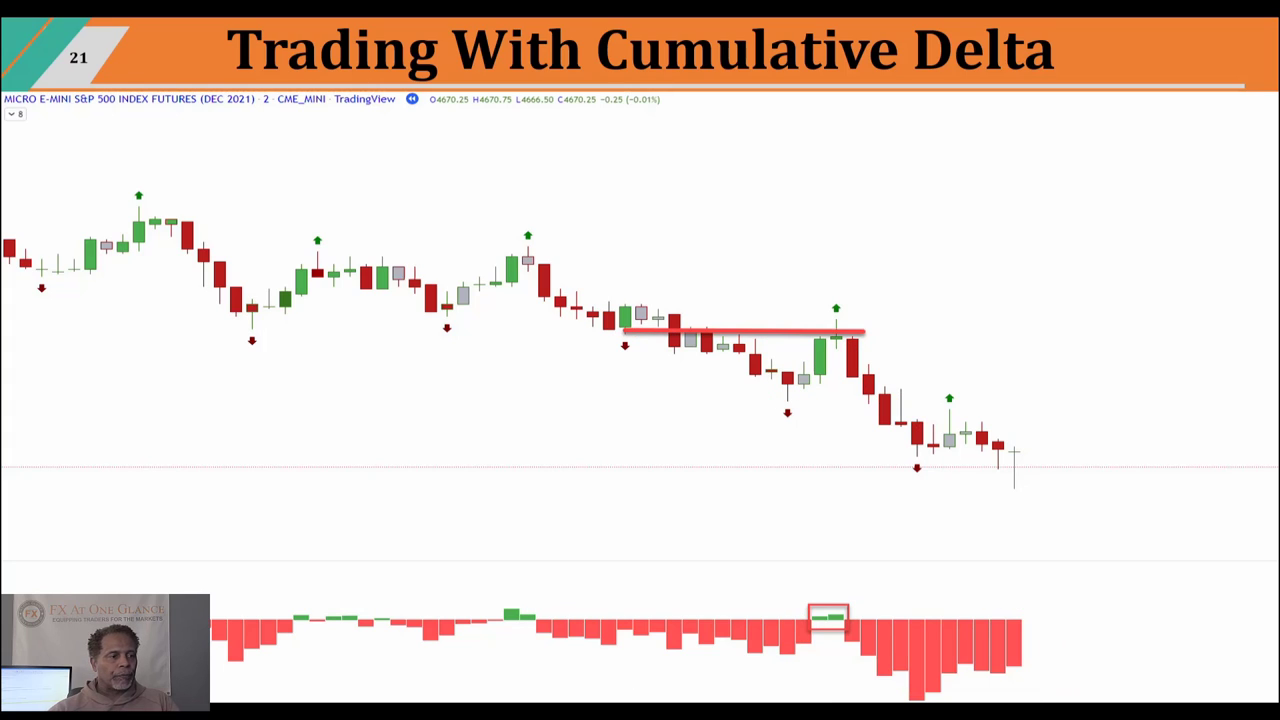
# Go to slide 22 and ink the price swing, the delta-arrow curl, the support rise and a loop around the chart
pyautogui.press('Right')
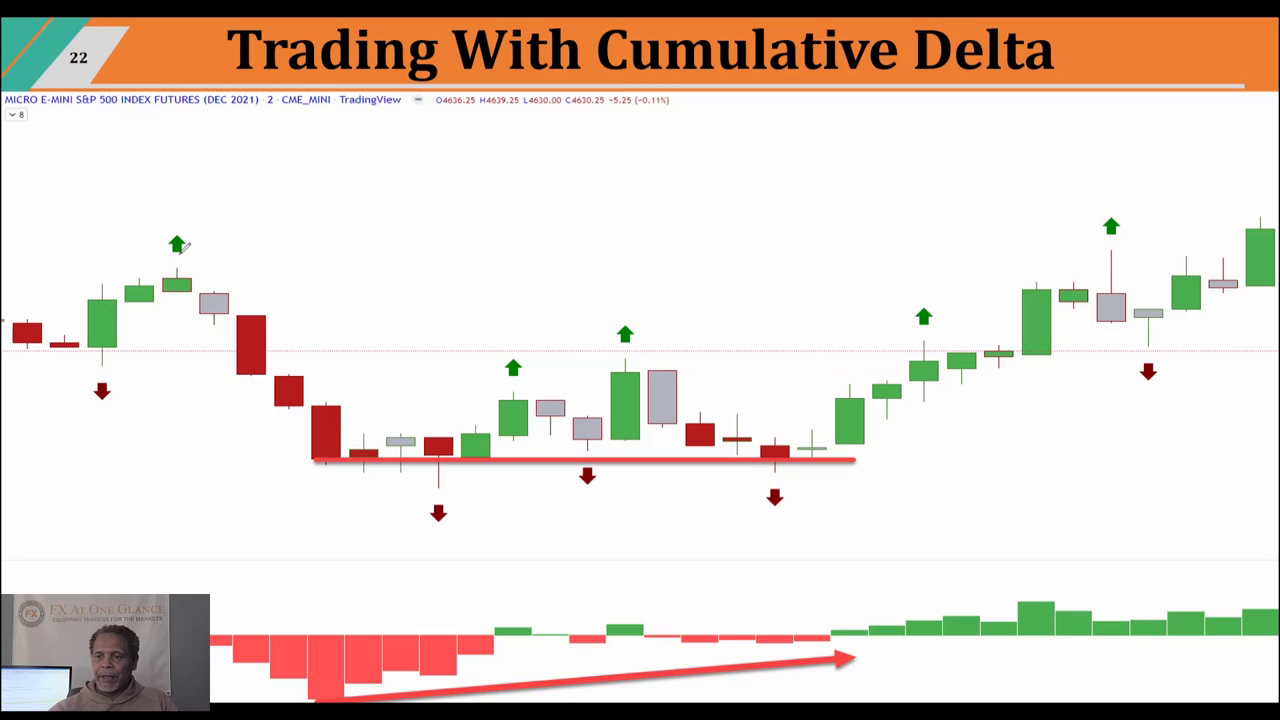
pyautogui.moveTo(180, 254)
pyautogui.mouseDown()
pyautogui.moveTo(300, 372)
pyautogui.moveTo(430, 467)
pyautogui.moveTo(630, 366)
pyautogui.moveTo(793, 455)
pyautogui.mouseUp()
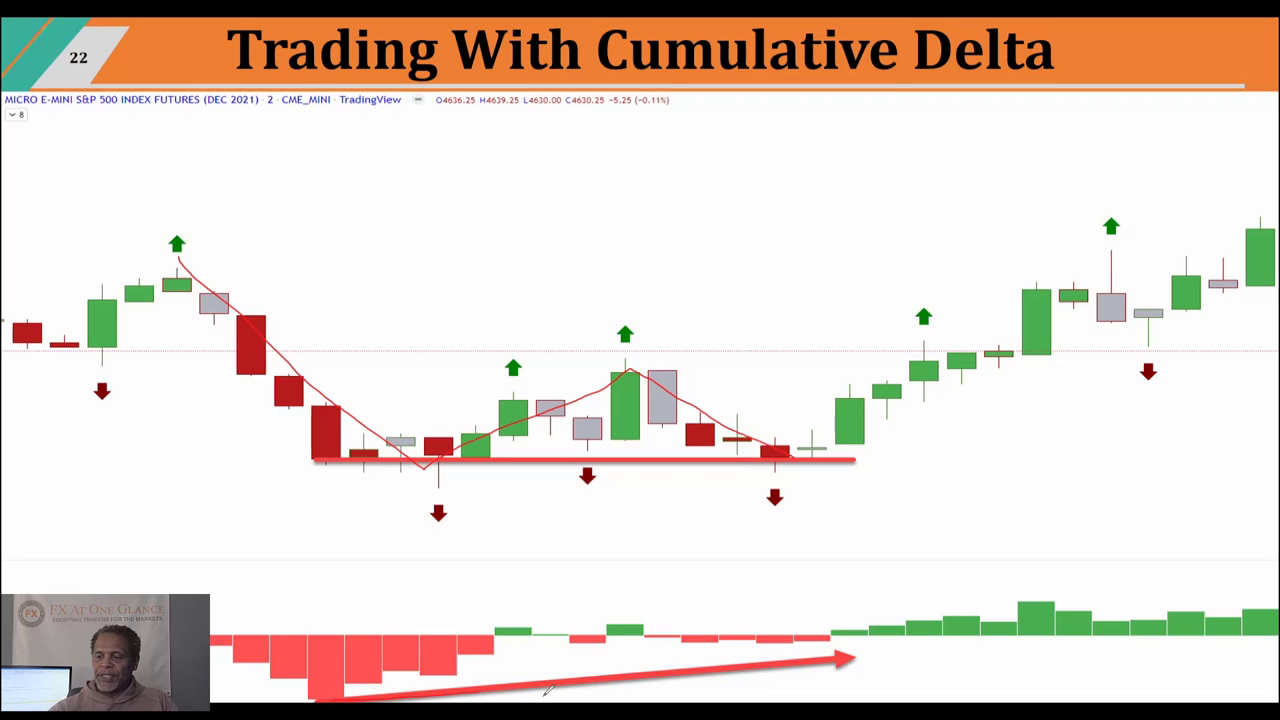
pyautogui.moveTo(850, 672)
pyautogui.mouseDown()
pyautogui.moveTo(914, 656)
pyautogui.moveTo(843, 684)
pyautogui.moveTo(864, 646)
pyautogui.mouseUp()
pyautogui.moveTo(792, 452)
pyautogui.mouseDown()
pyautogui.moveTo(1108, 226)
pyautogui.moveTo(1103, 252)
pyautogui.moveTo(1085, 234)
pyautogui.mouseUp()
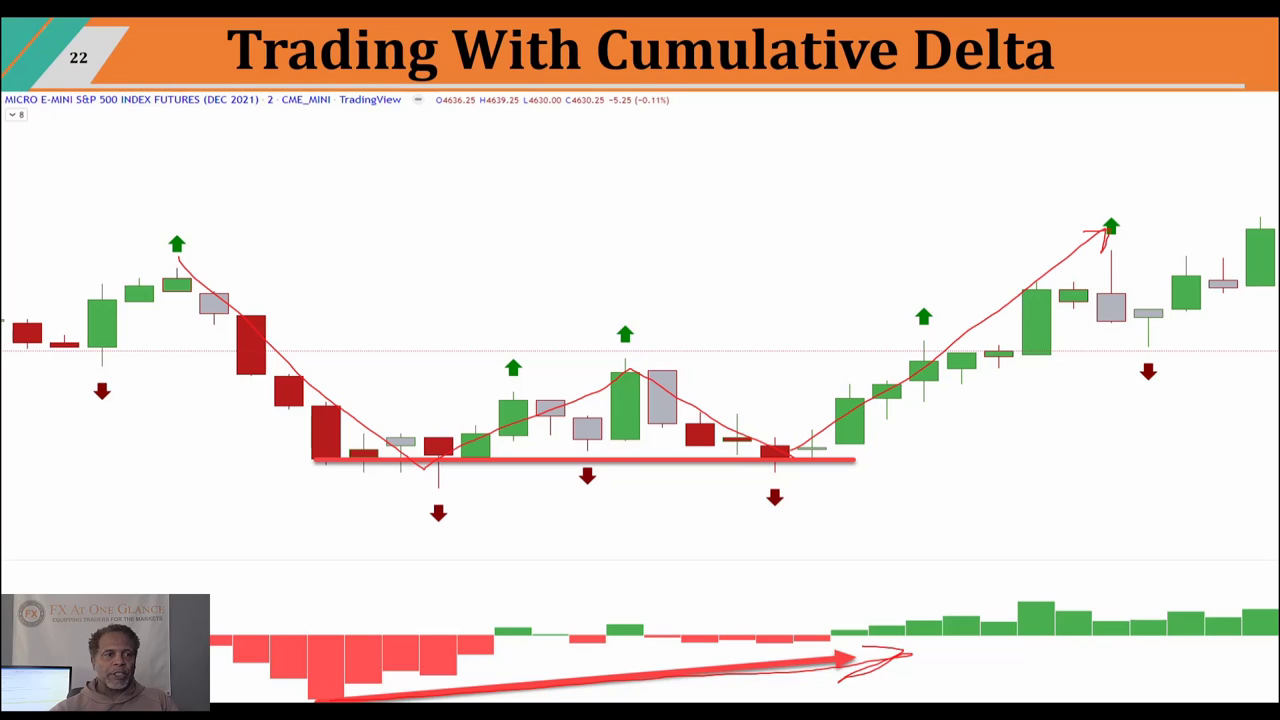
pyautogui.moveTo(1136, 128)
pyautogui.mouseDown()
pyautogui.moveTo(113, 90)
pyautogui.moveTo(15, 425)
pyautogui.moveTo(914, 690)
pyautogui.moveTo(1098, 244)
pyautogui.moveTo(1065, 186)
pyautogui.mouseUp()
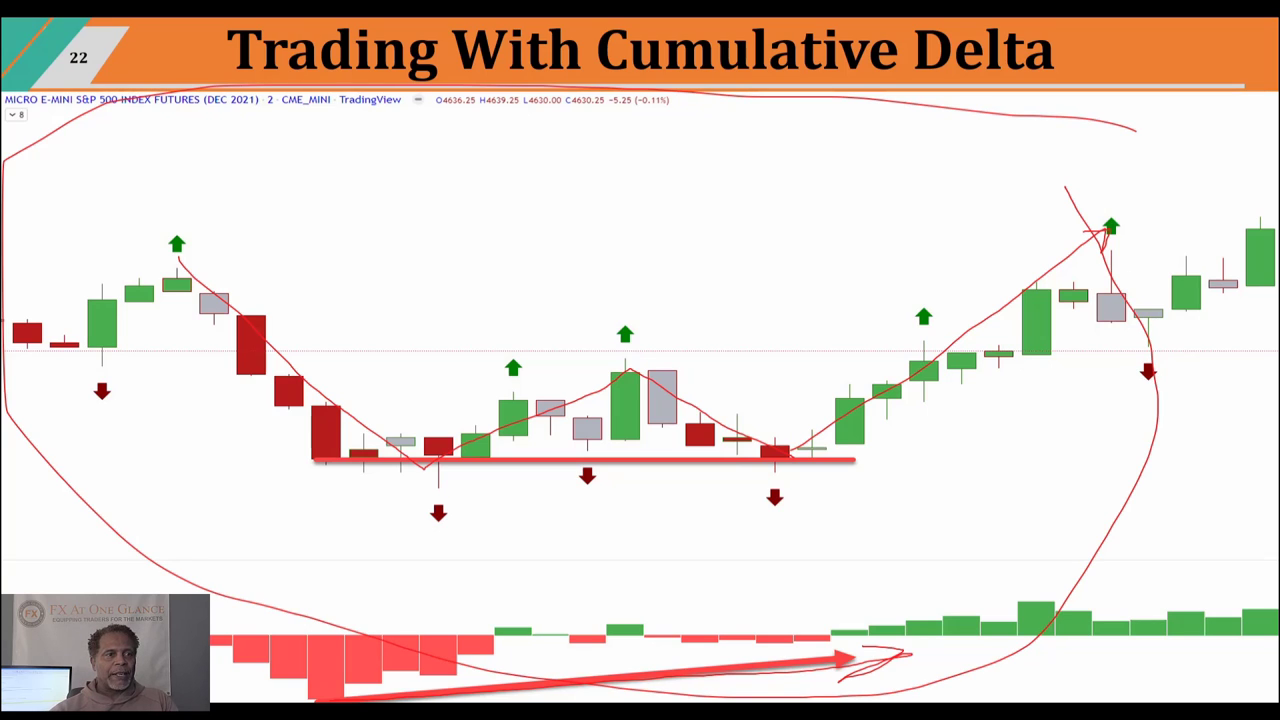
# Clear the slide 22 ink, box the small candles at the lows, and mark the rising delta bars
pyautogui.press('Escape')
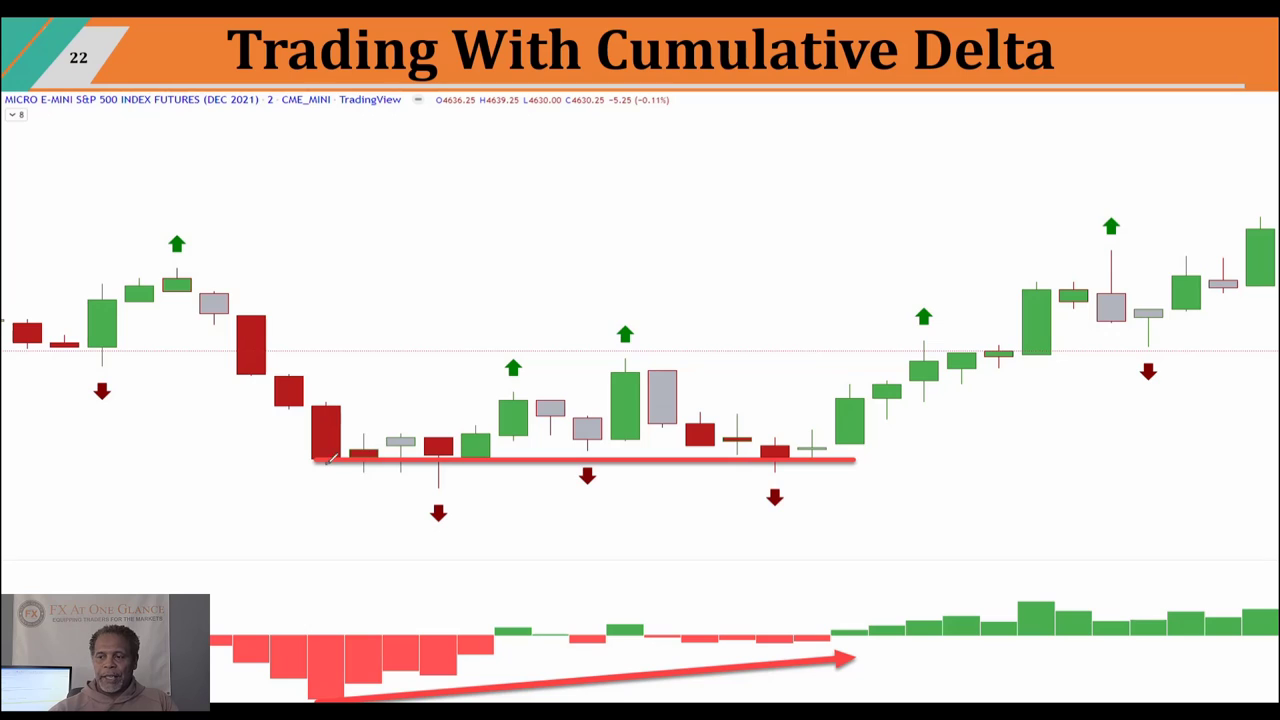
pyautogui.moveTo(306, 460)
pyautogui.mouseDown()
pyautogui.moveTo(455, 462)
pyautogui.moveTo(427, 458)
pyautogui.mouseUp()
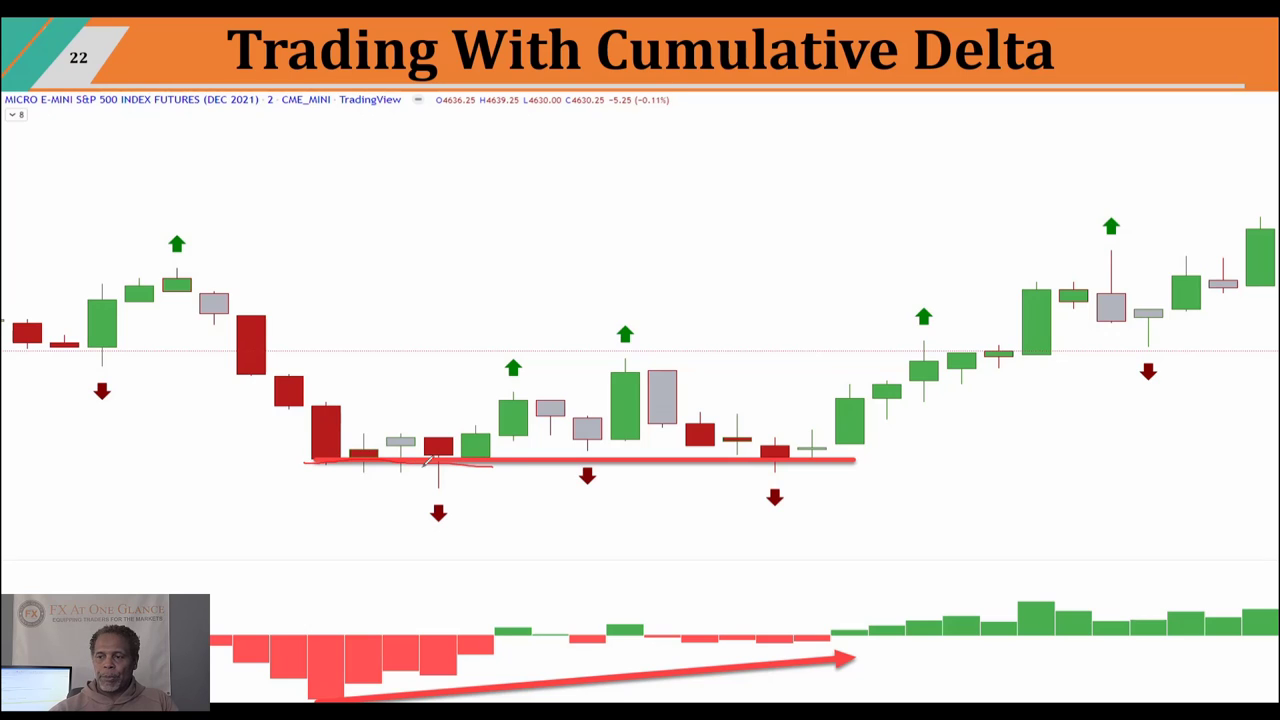
pyautogui.moveTo(311, 402)
pyautogui.mouseDown()
pyautogui.moveTo(521, 407)
pyautogui.moveTo(514, 464)
pyautogui.moveTo(320, 465)
pyautogui.mouseUp()
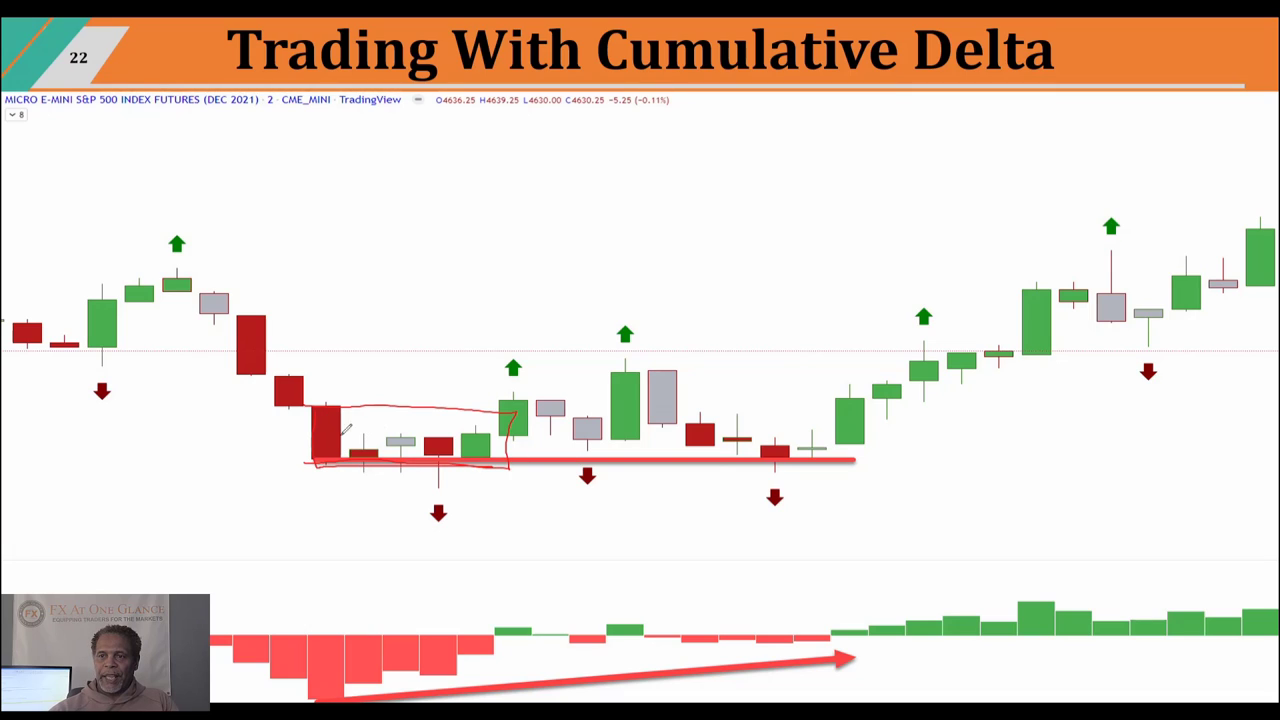
pyautogui.moveTo(374, 420)
pyautogui.mouseDown()
pyautogui.moveTo(438, 430)
pyautogui.moveTo(452, 455)
pyautogui.moveTo(485, 430)
pyautogui.moveTo(475, 435)
pyautogui.mouseUp()
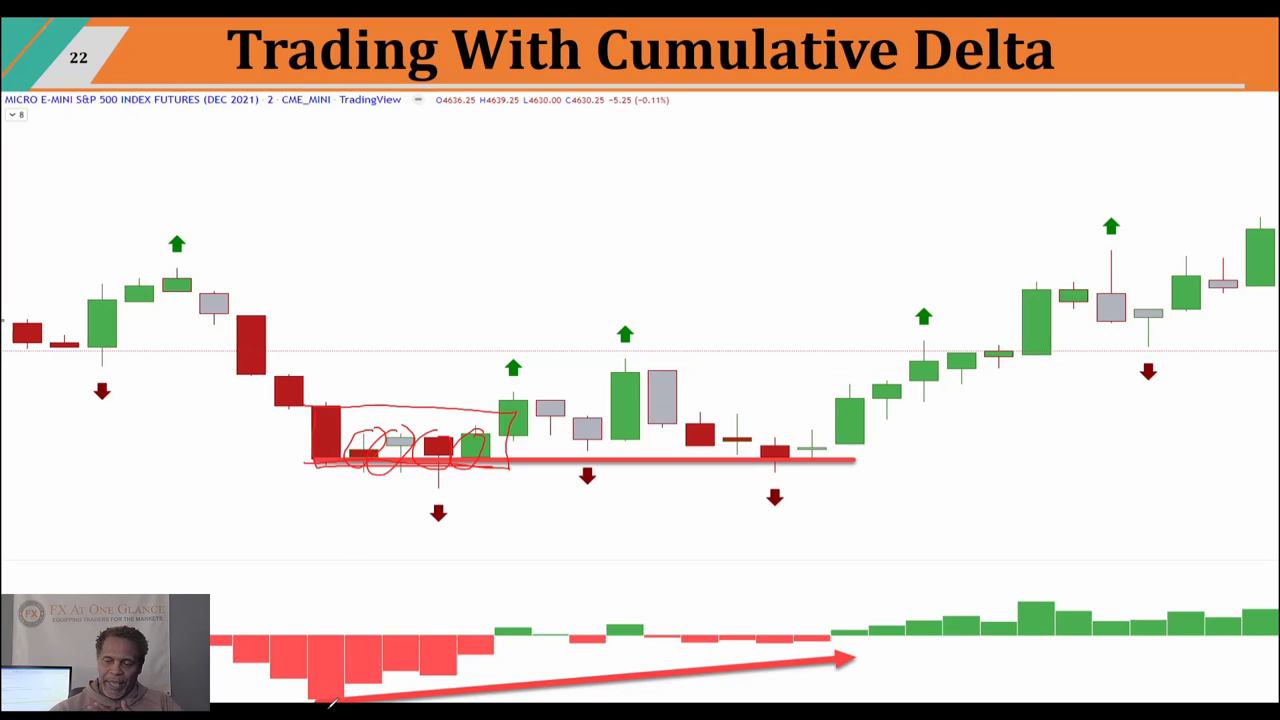
pyautogui.moveTo(357, 695); pyautogui.dragTo(492, 662)
pyautogui.moveTo(503, 427); pyautogui.dragTo(520, 393)
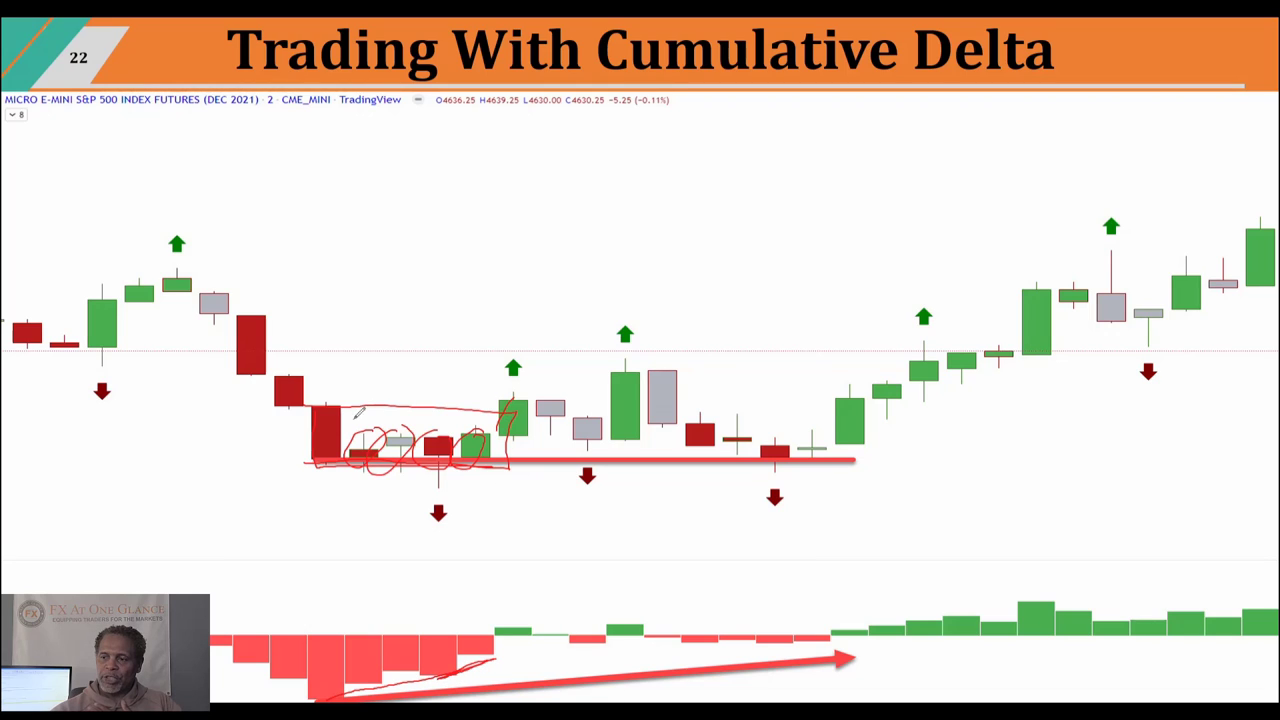
pyautogui.moveTo(342, 400)
pyautogui.mouseDown()
pyautogui.moveTo(501, 405)
pyautogui.moveTo(590, 437)
pyautogui.moveTo(628, 360)
pyautogui.mouseUp()
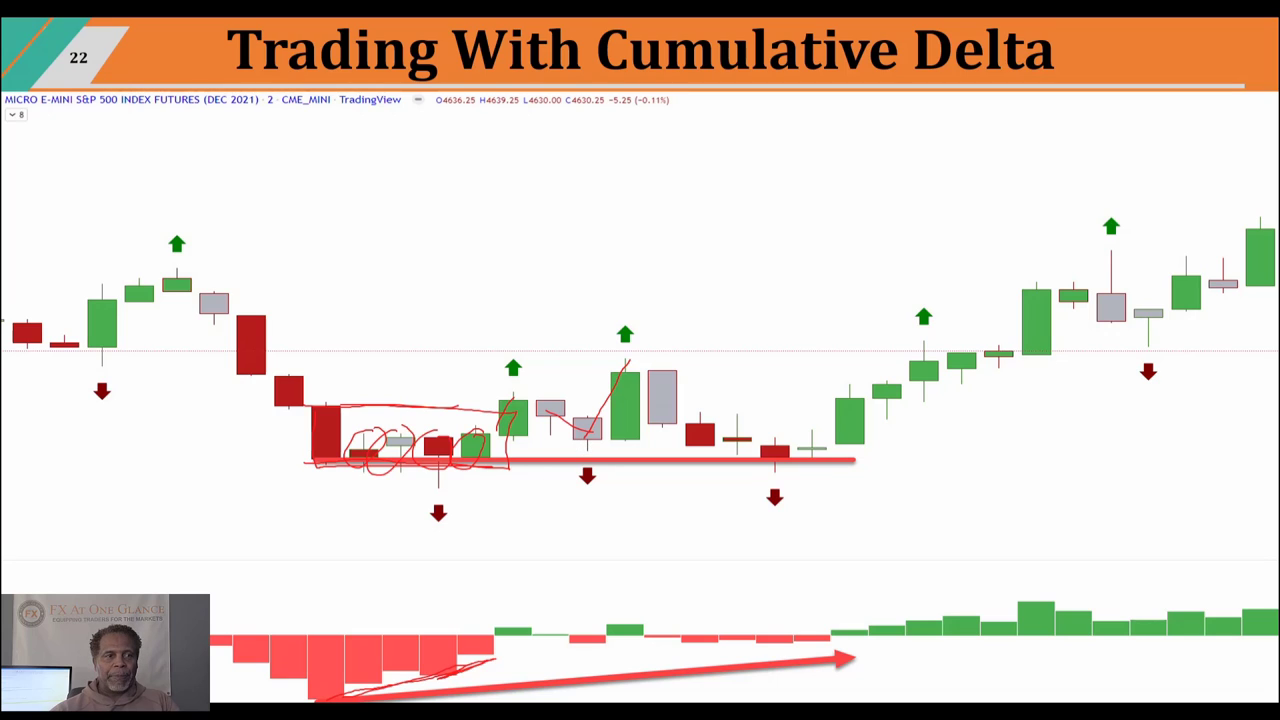
# Erase the ink and re-mark the green candle top, small candle tops, rising delta bars and the wick low
pyautogui.press('e')
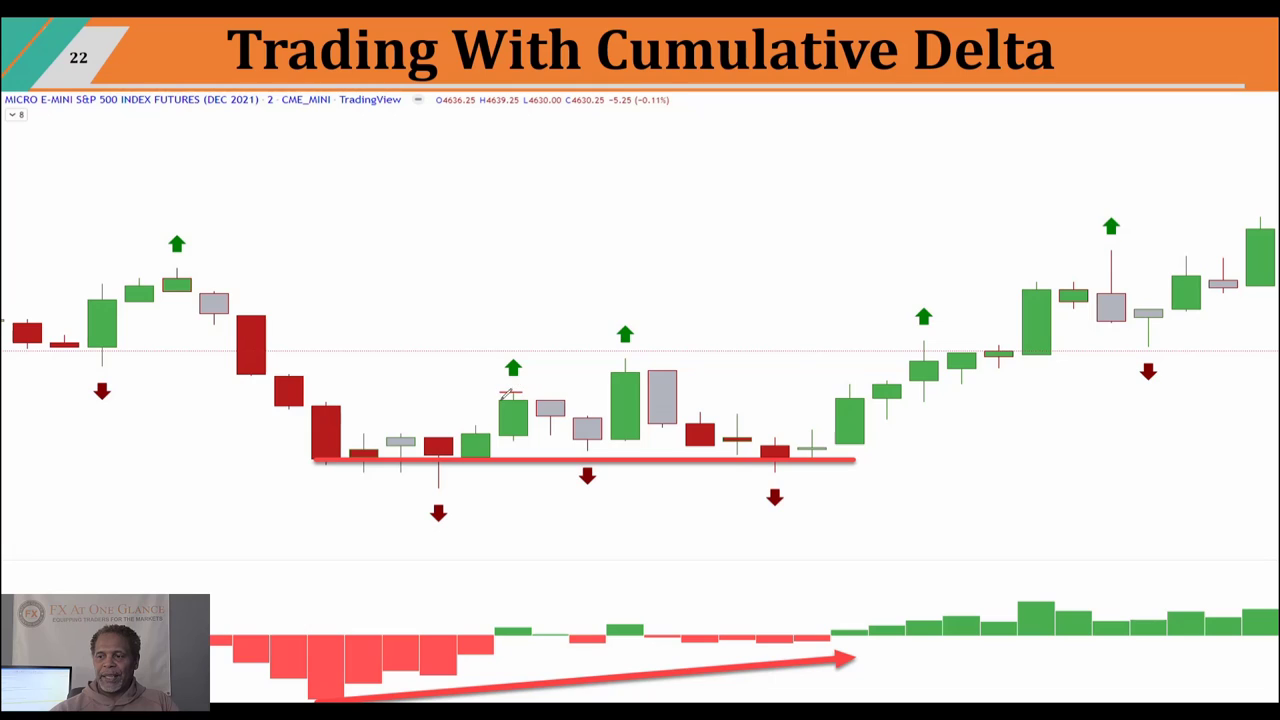
pyautogui.moveTo(500, 395)
pyautogui.mouseDown()
pyautogui.moveTo(550, 406)
pyautogui.moveTo(591, 447)
pyautogui.moveTo(578, 449)
pyautogui.moveTo(619, 411)
pyautogui.moveTo(636, 360)
pyautogui.mouseUp()
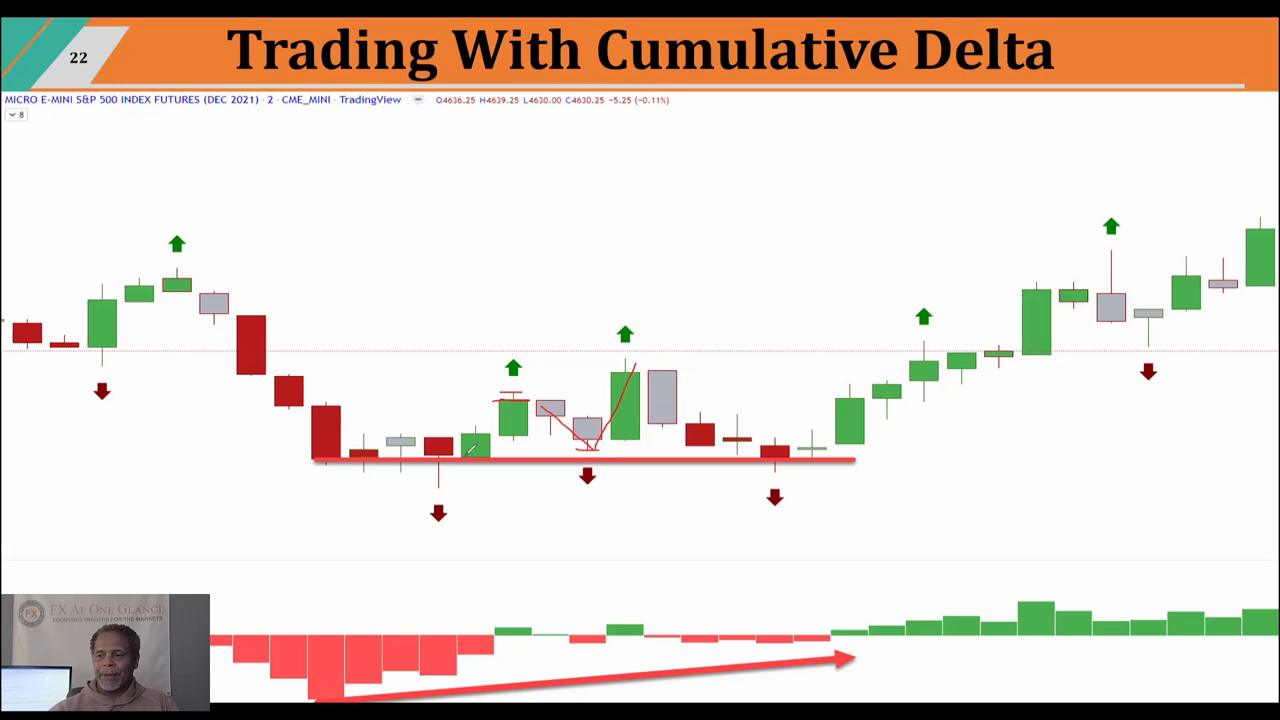
pyautogui.moveTo(382, 436)
pyautogui.mouseDown()
pyautogui.moveTo(504, 436)
pyautogui.moveTo(510, 452)
pyautogui.moveTo(323, 449)
pyautogui.mouseUp()
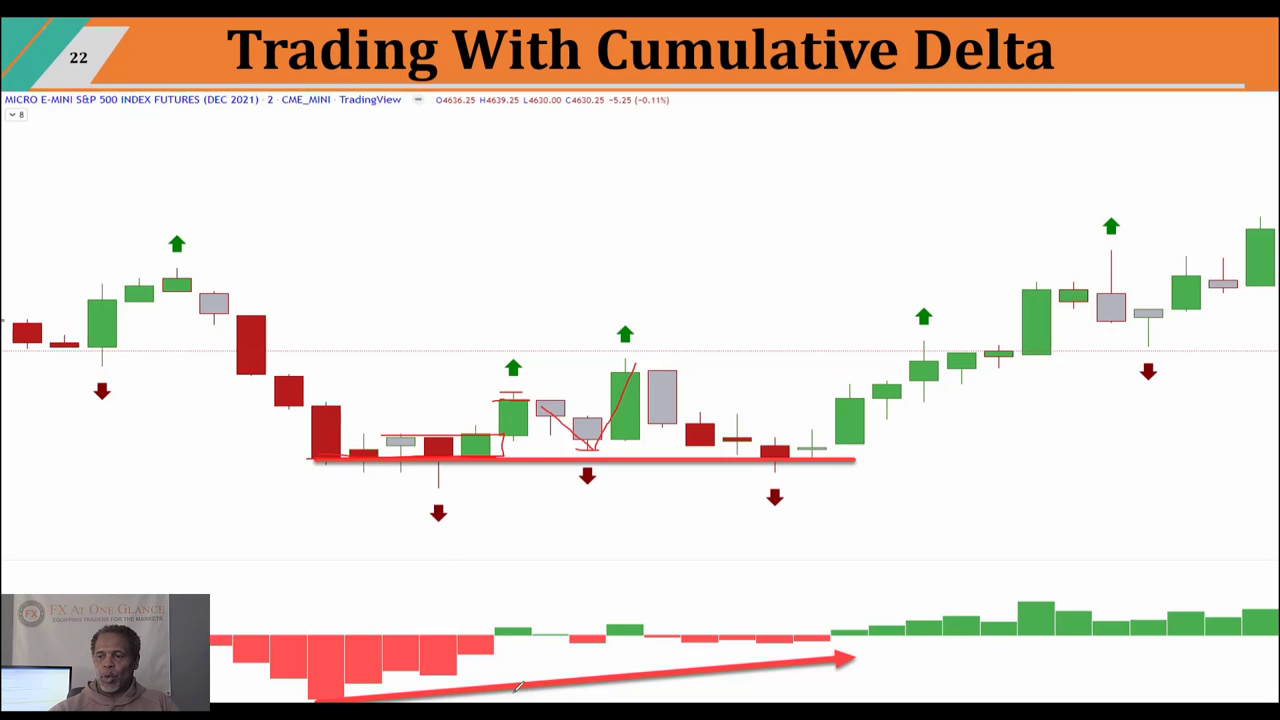
pyautogui.moveTo(356, 694)
pyautogui.mouseDown()
pyautogui.moveTo(517, 652)
pyautogui.moveTo(514, 664)
pyautogui.mouseUp()
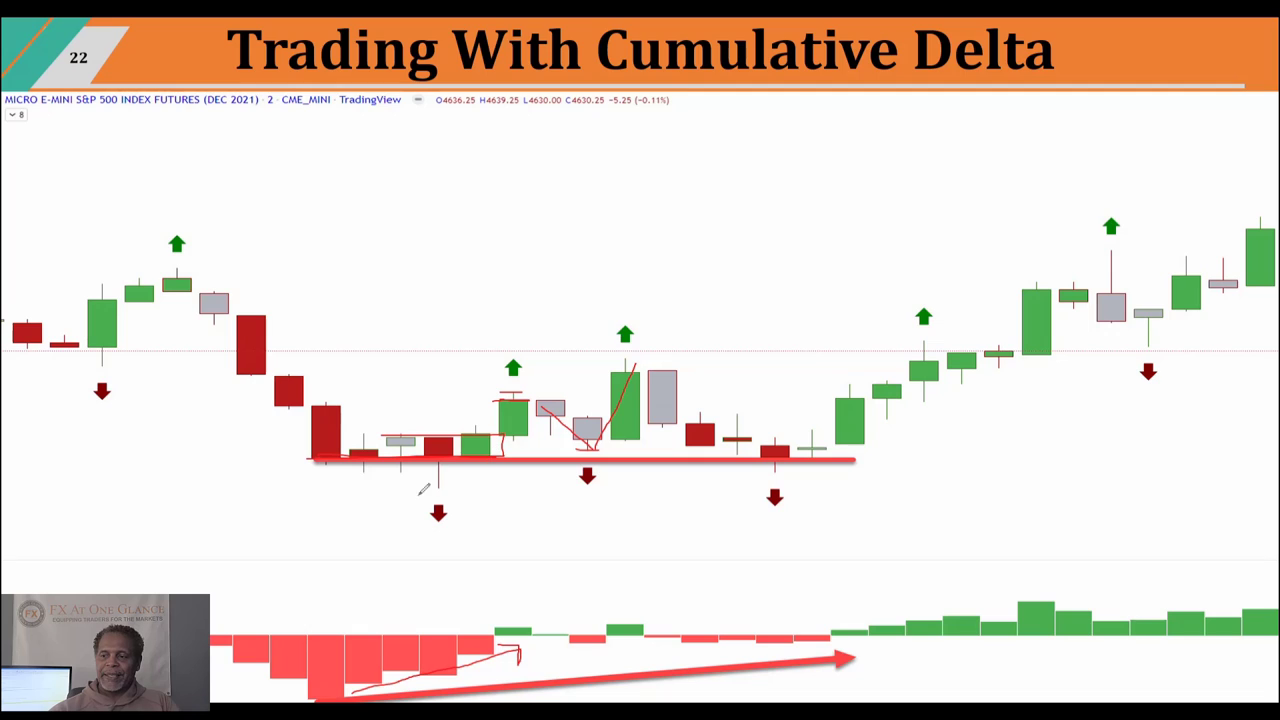
pyautogui.moveTo(410, 492); pyautogui.dragTo(484, 490)
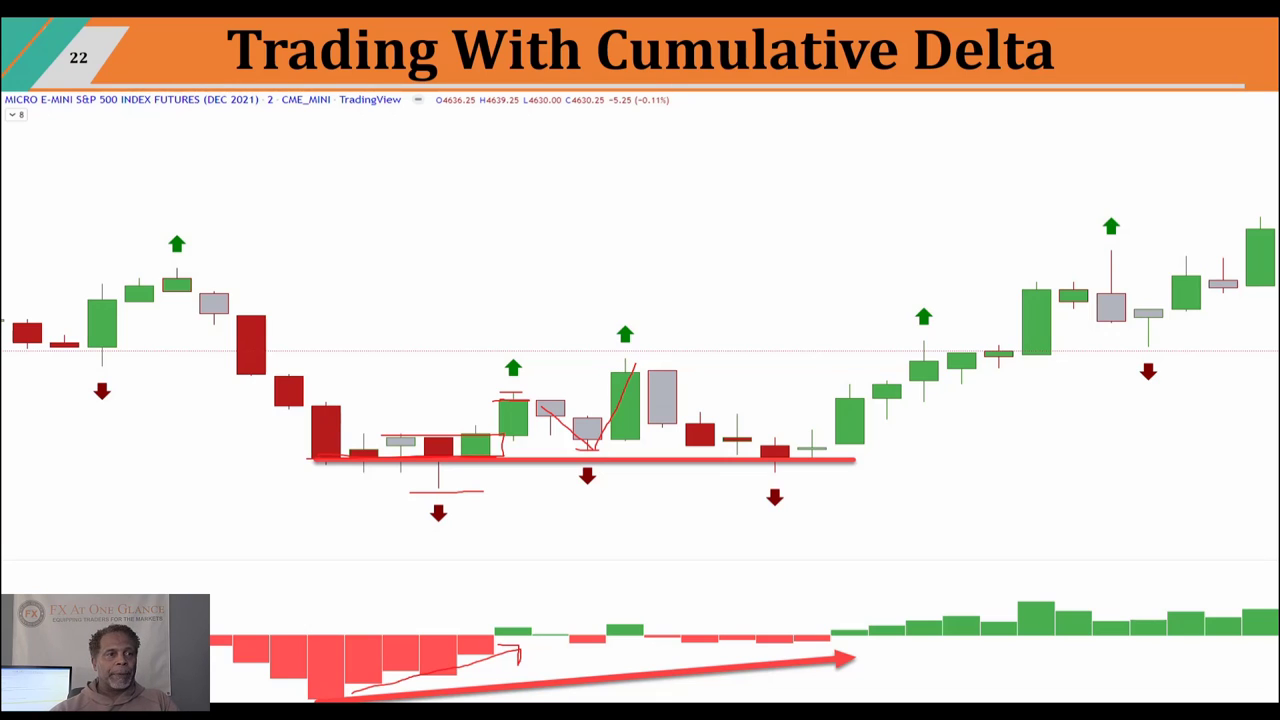
# Move to slide 23 and trace the early swing, the rally, the drop and the delta bars under the top
pyautogui.press('e')
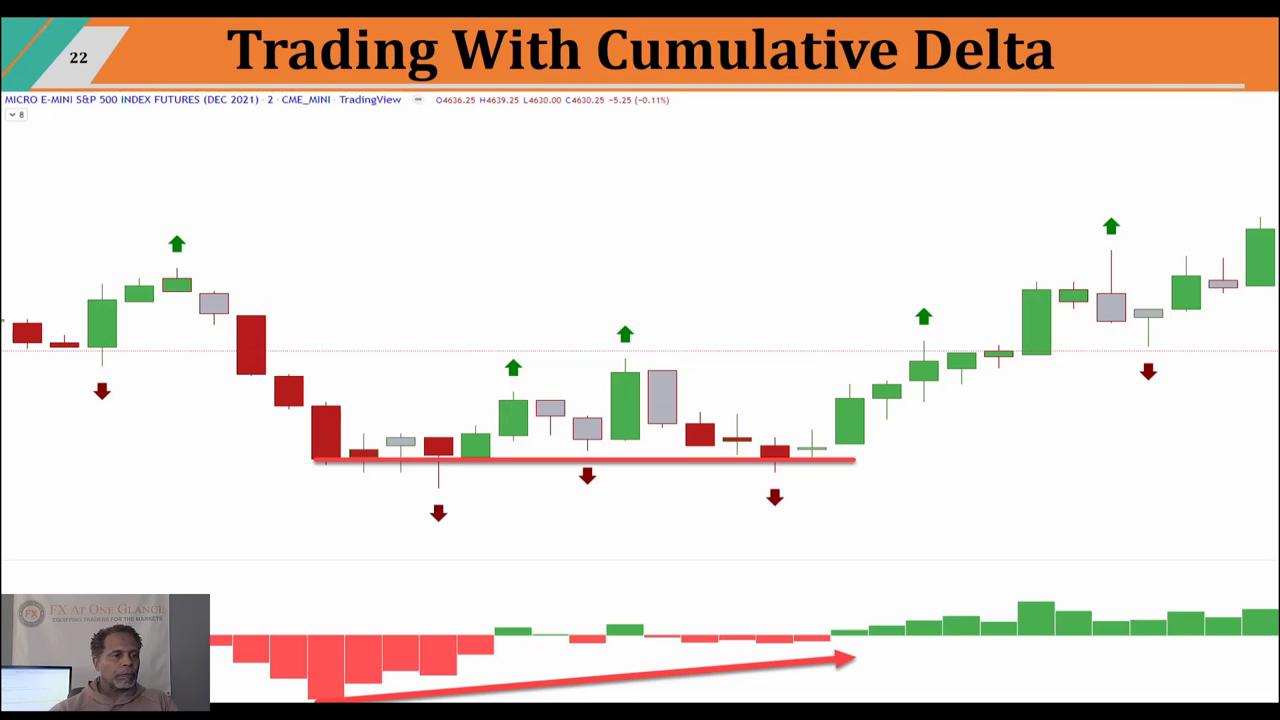
pyautogui.press('Right')
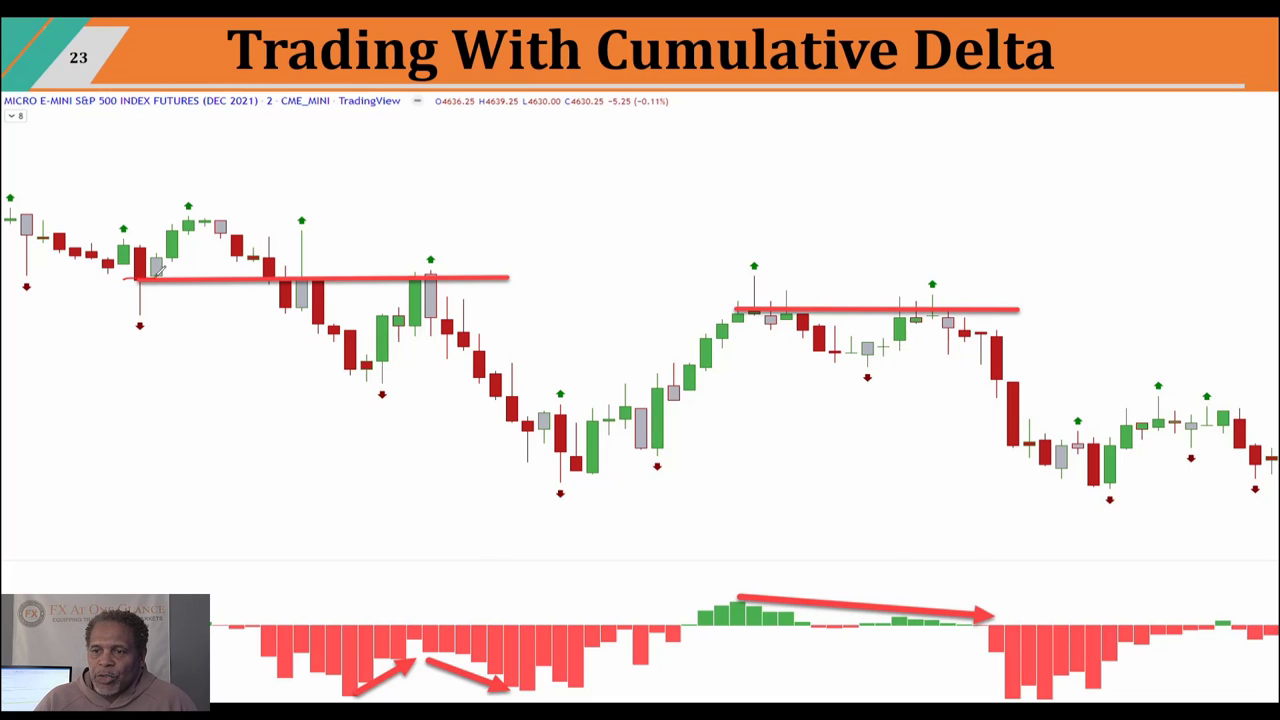
pyautogui.moveTo(128, 272)
pyautogui.mouseDown()
pyautogui.moveTo(115, 288)
pyautogui.moveTo(155, 324)
pyautogui.moveTo(160, 280)
pyautogui.moveTo(136, 274)
pyautogui.mouseUp()
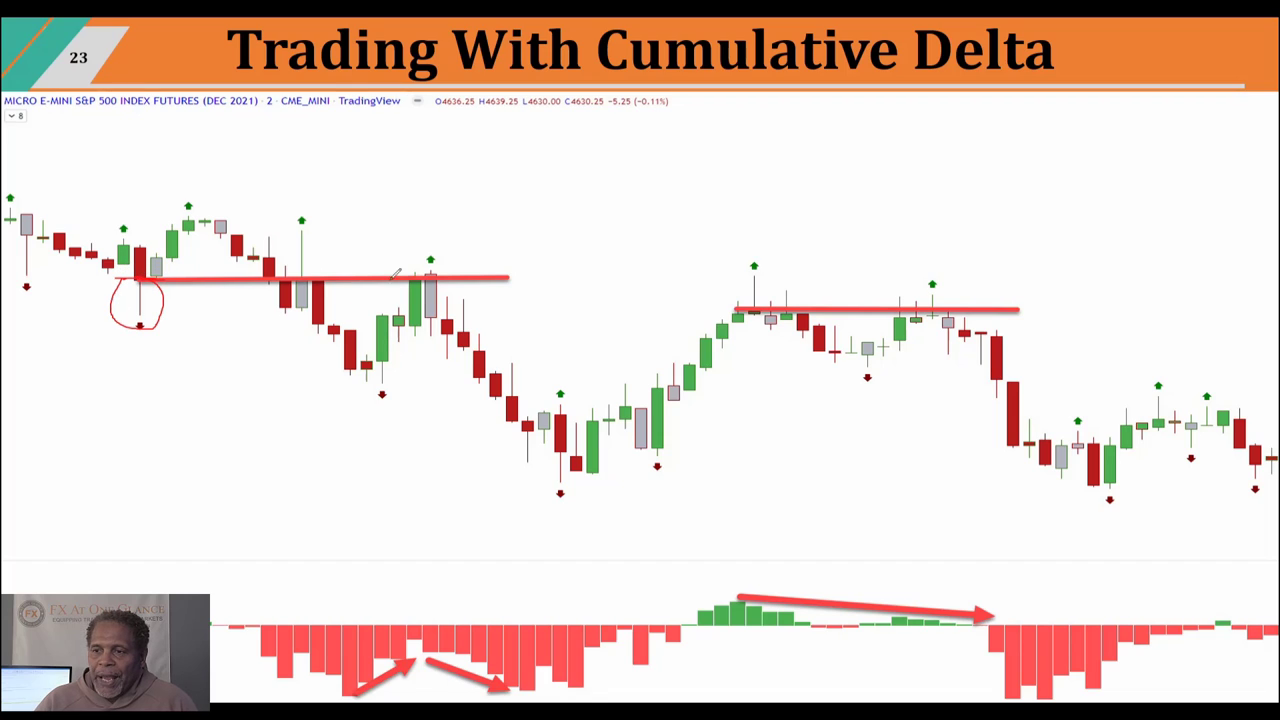
pyautogui.moveTo(157, 279)
pyautogui.mouseDown()
pyautogui.moveTo(203, 214)
pyautogui.moveTo(385, 376)
pyautogui.moveTo(370, 366)
pyautogui.moveTo(432, 272)
pyautogui.mouseUp()
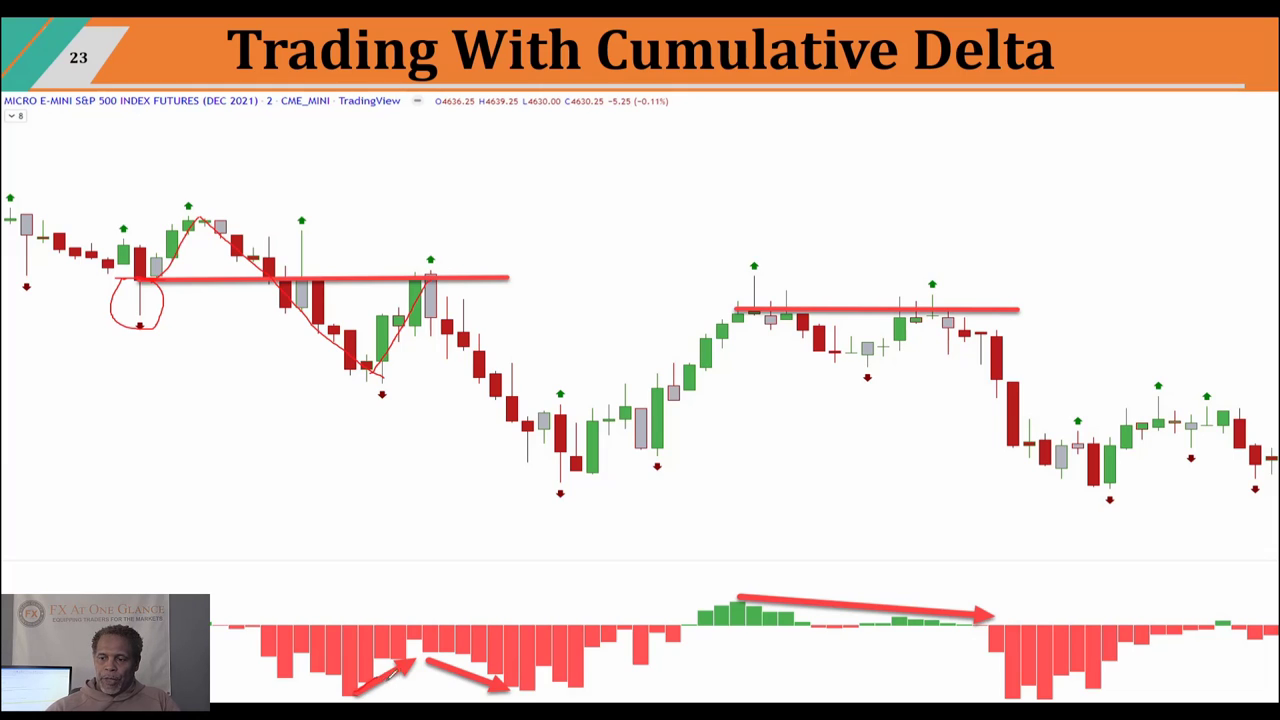
pyautogui.moveTo(376, 368)
pyautogui.mouseDown()
pyautogui.moveTo(414, 290)
pyautogui.moveTo(407, 265)
pyautogui.moveTo(455, 262)
pyautogui.mouseUp()
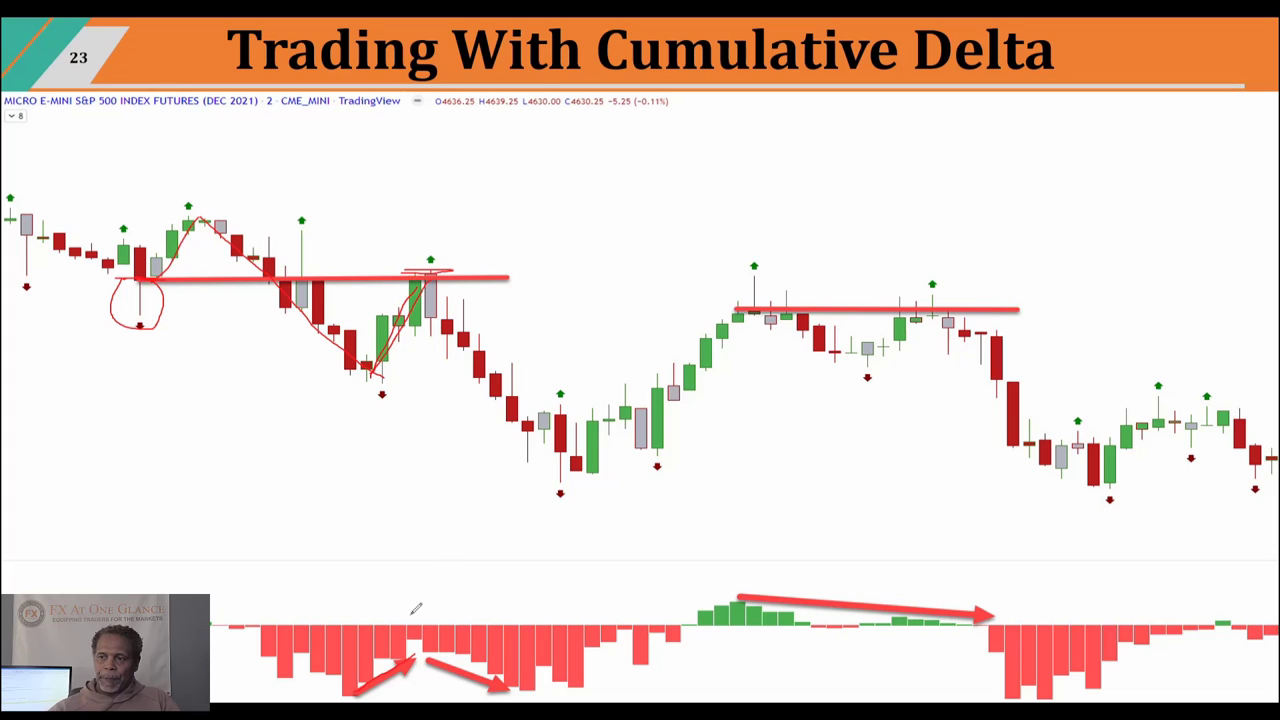
pyautogui.moveTo(433, 625)
pyautogui.mouseDown()
pyautogui.moveTo(403, 641)
pyautogui.moveTo(413, 622)
pyautogui.moveTo(419, 643)
pyautogui.moveTo(515, 694)
pyautogui.mouseUp()
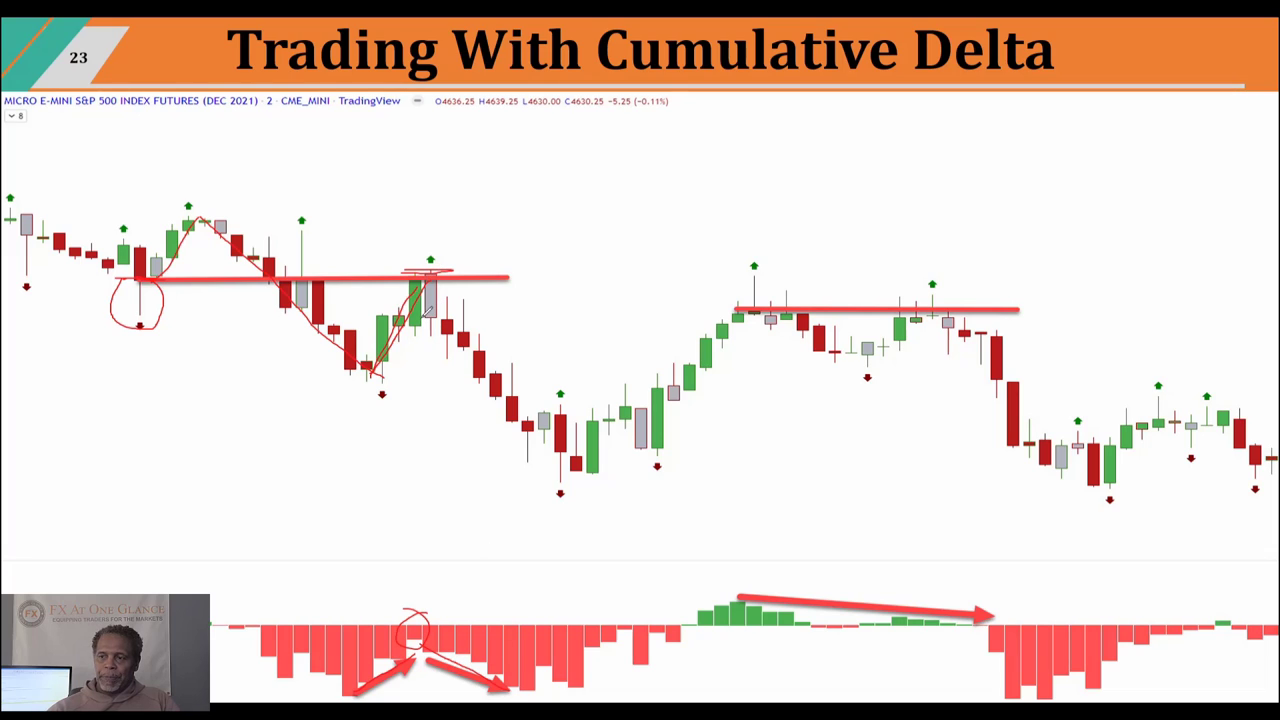
pyautogui.moveTo(448, 322); pyautogui.dragTo(558, 492)
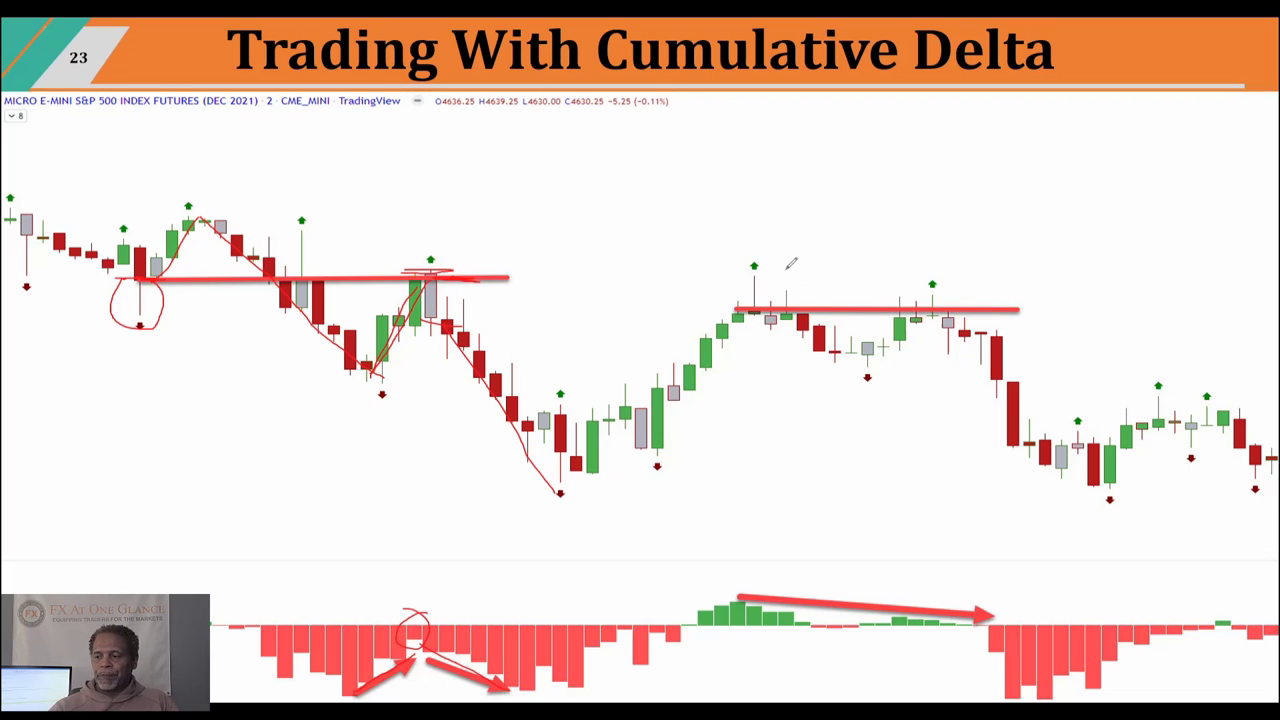
# Mark the right-hand resistance line, write a P above the highs, and trace the rally into resistance
pyautogui.moveTo(740, 306); pyautogui.dragTo(807, 307)
pyautogui.moveTo(950, 306); pyautogui.dragTo(866, 307)
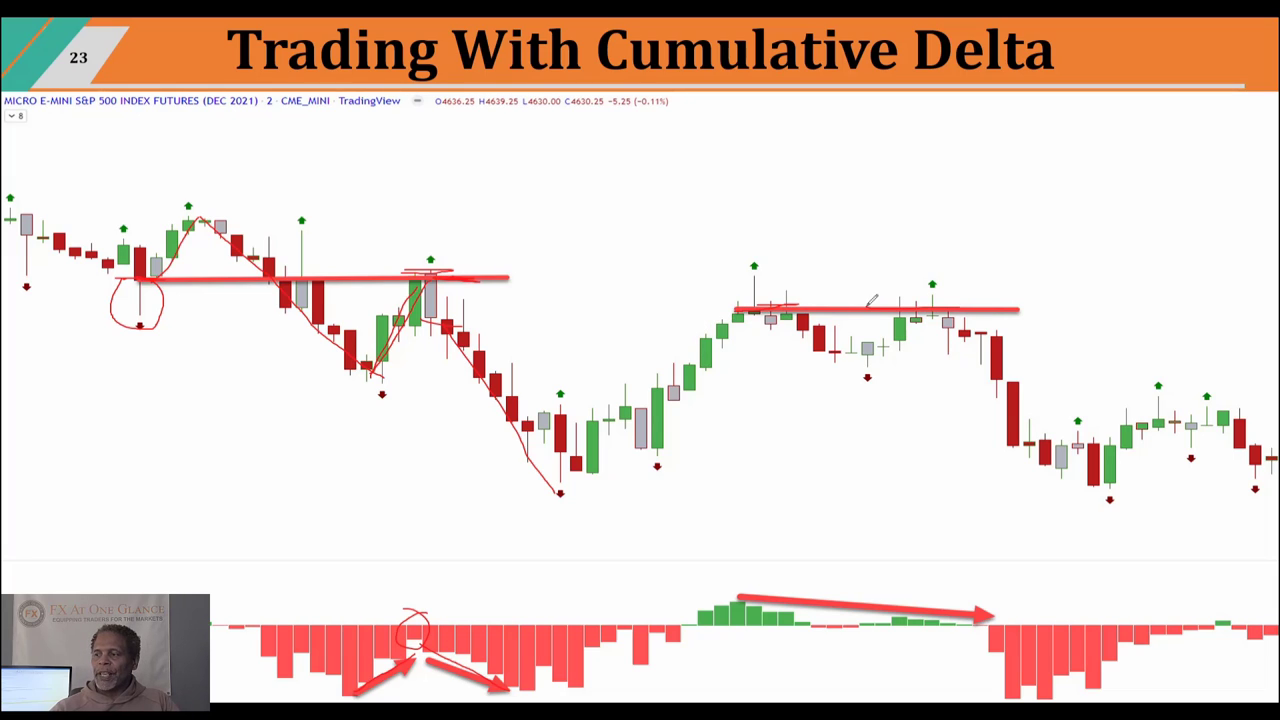
pyautogui.moveTo(836, 219); pyautogui.dragTo(838, 259)
pyautogui.moveTo(801, 206)
pyautogui.mouseDown()
pyautogui.moveTo(866, 232)
pyautogui.moveTo(820, 248)
pyautogui.mouseUp()
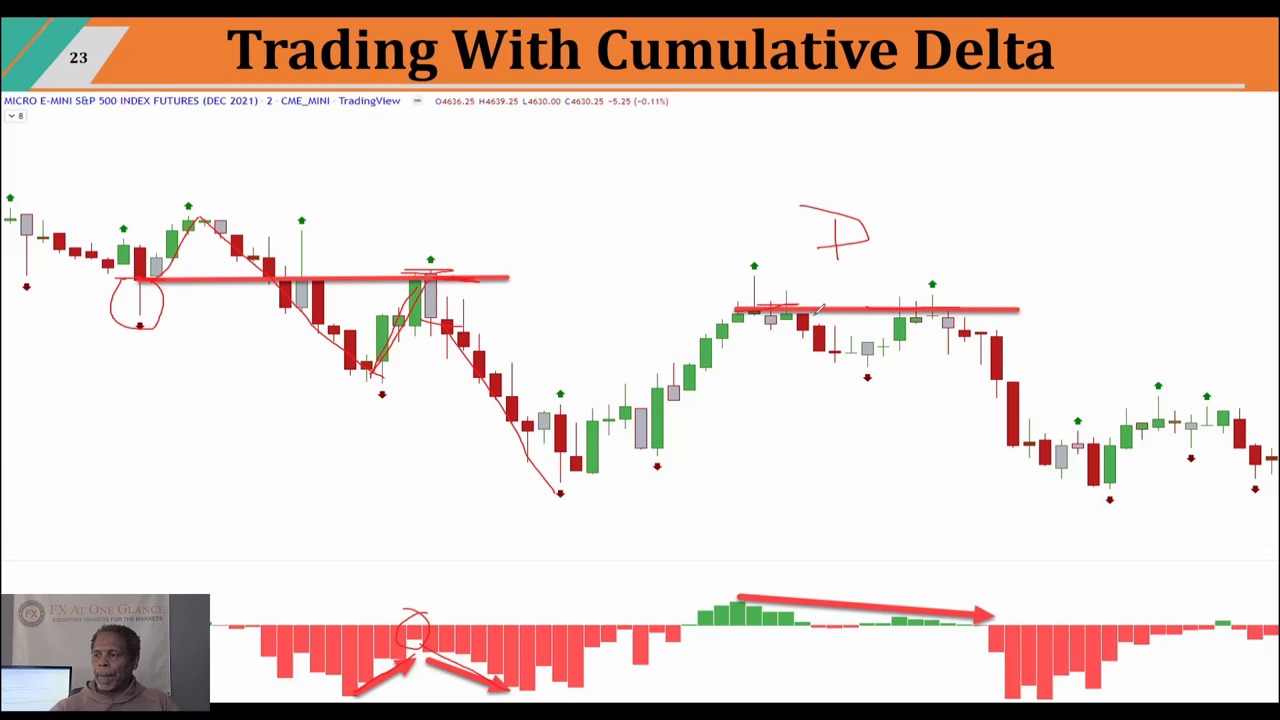
pyautogui.moveTo(645, 425)
pyautogui.mouseDown()
pyautogui.moveTo(757, 328)
pyautogui.moveTo(828, 330)
pyautogui.moveTo(880, 352)
pyautogui.moveTo(950, 298)
pyautogui.mouseUp()
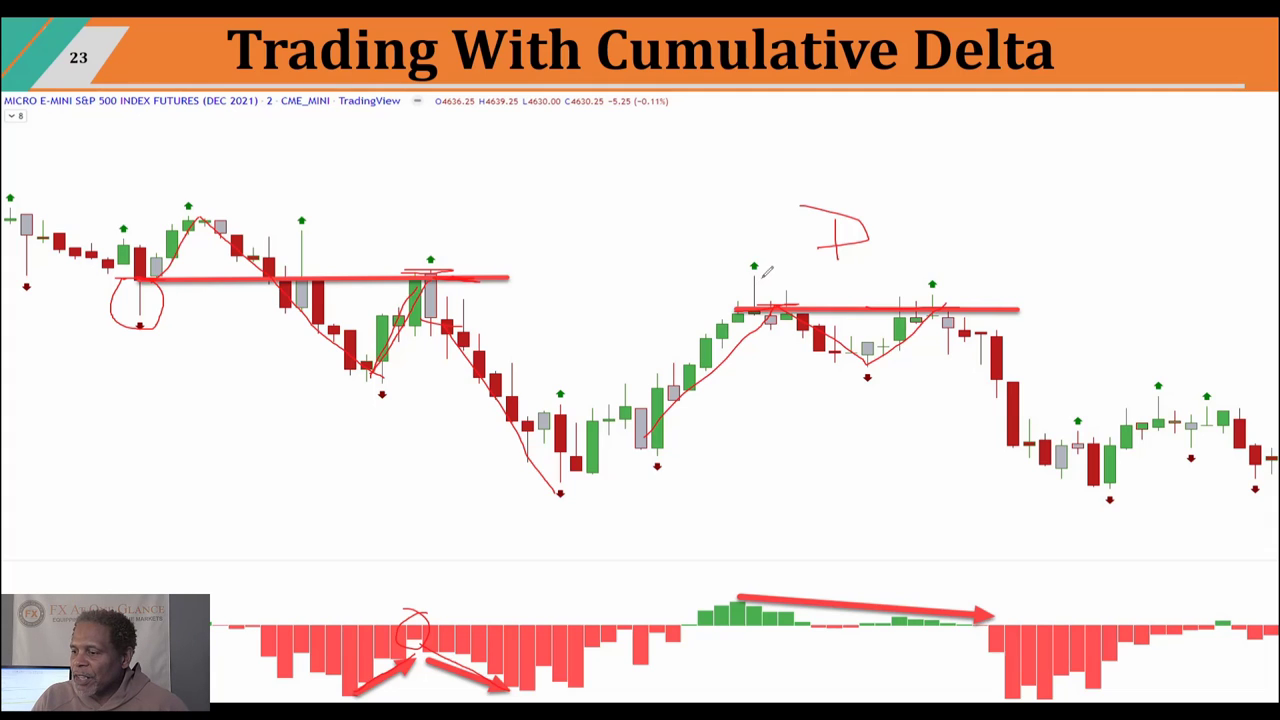
# Circle both swing highs and the delta peak, outline the falling delta arrow and the drop, then erase everything
pyautogui.moveTo(758, 260); pyautogui.dragTo(752, 258)
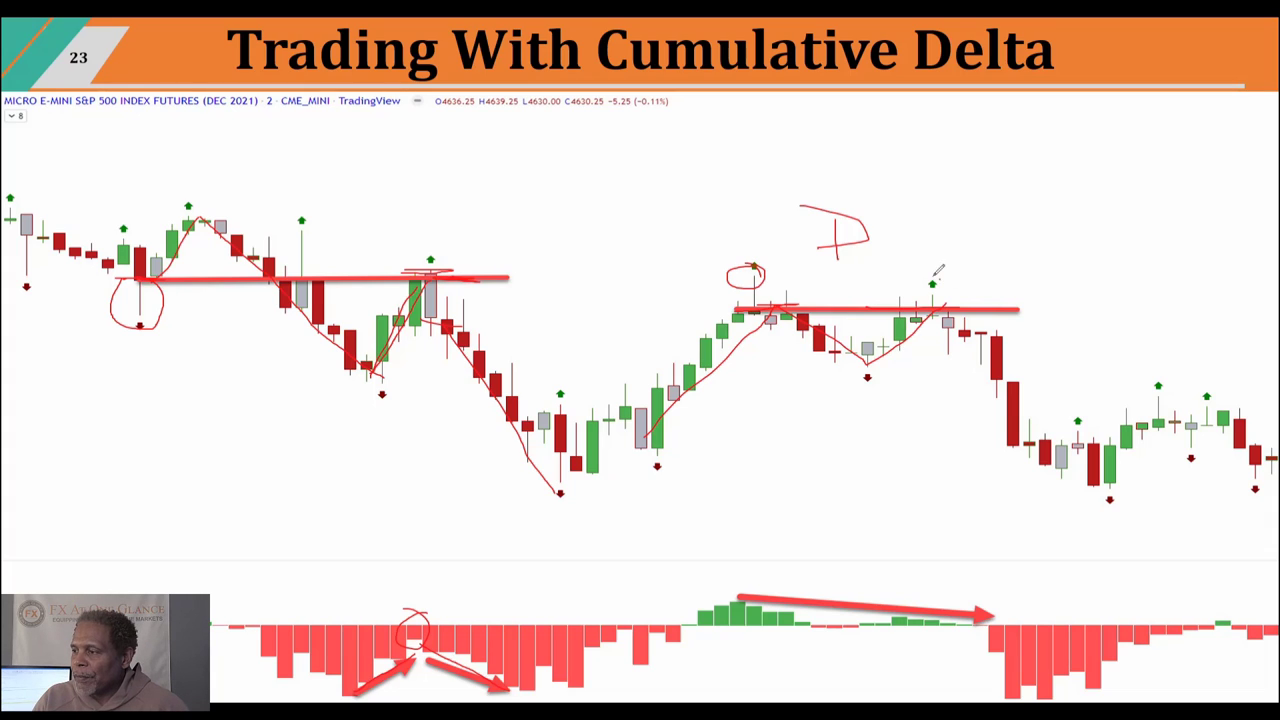
pyautogui.moveTo(938, 272); pyautogui.dragTo(940, 276)
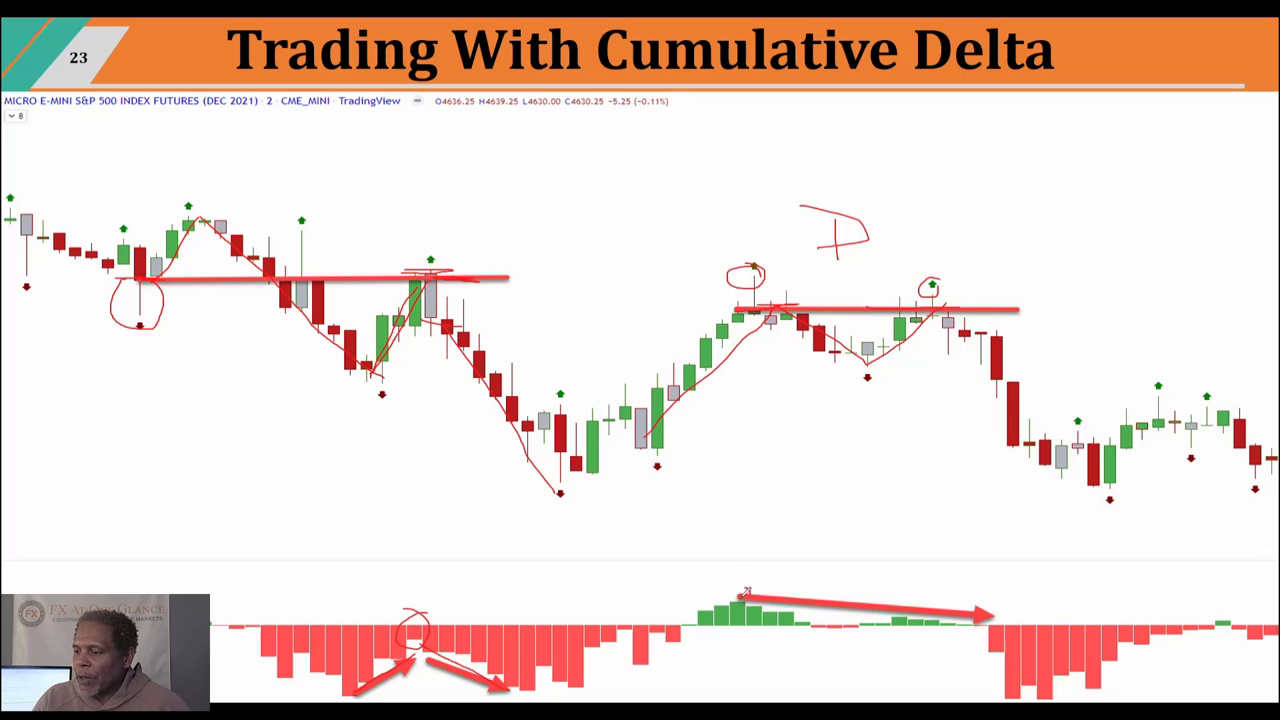
pyautogui.moveTo(745, 593)
pyautogui.mouseDown()
pyautogui.moveTo(762, 594)
pyautogui.moveTo(746, 590)
pyautogui.mouseUp()
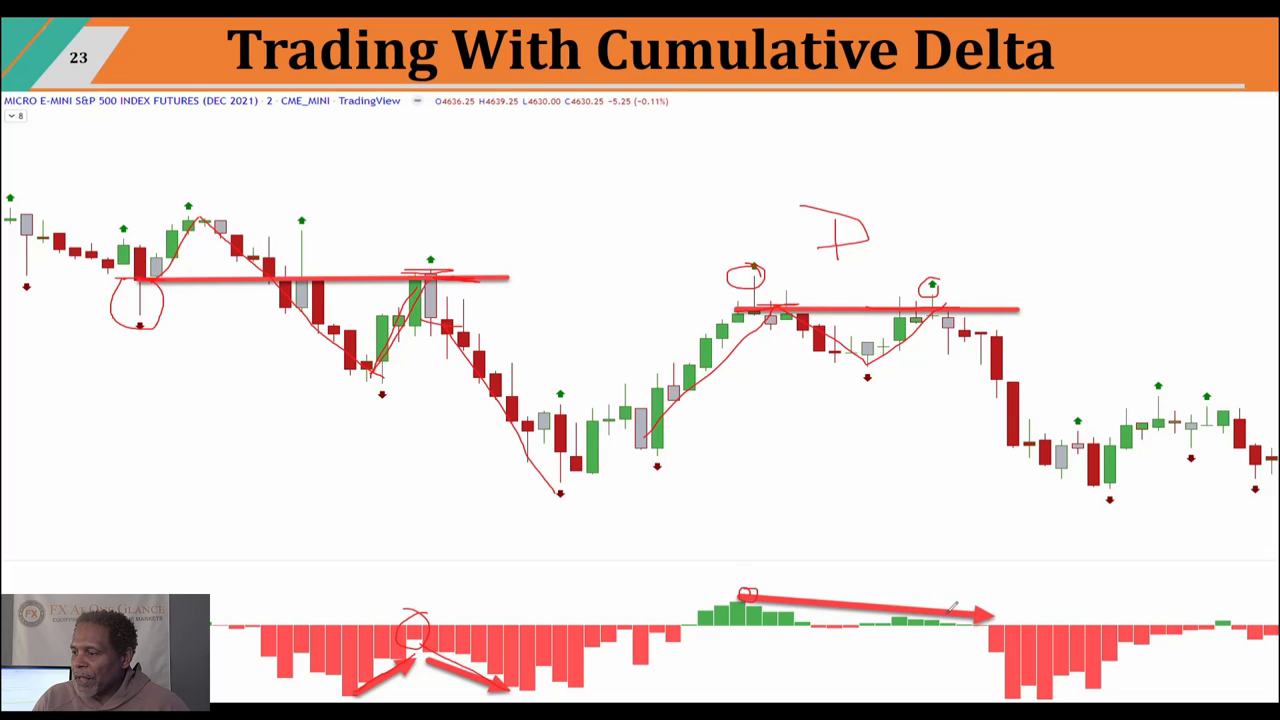
pyautogui.moveTo(953, 606); pyautogui.dragTo(950, 606)
pyautogui.moveTo(742, 589); pyautogui.dragTo(938, 610)
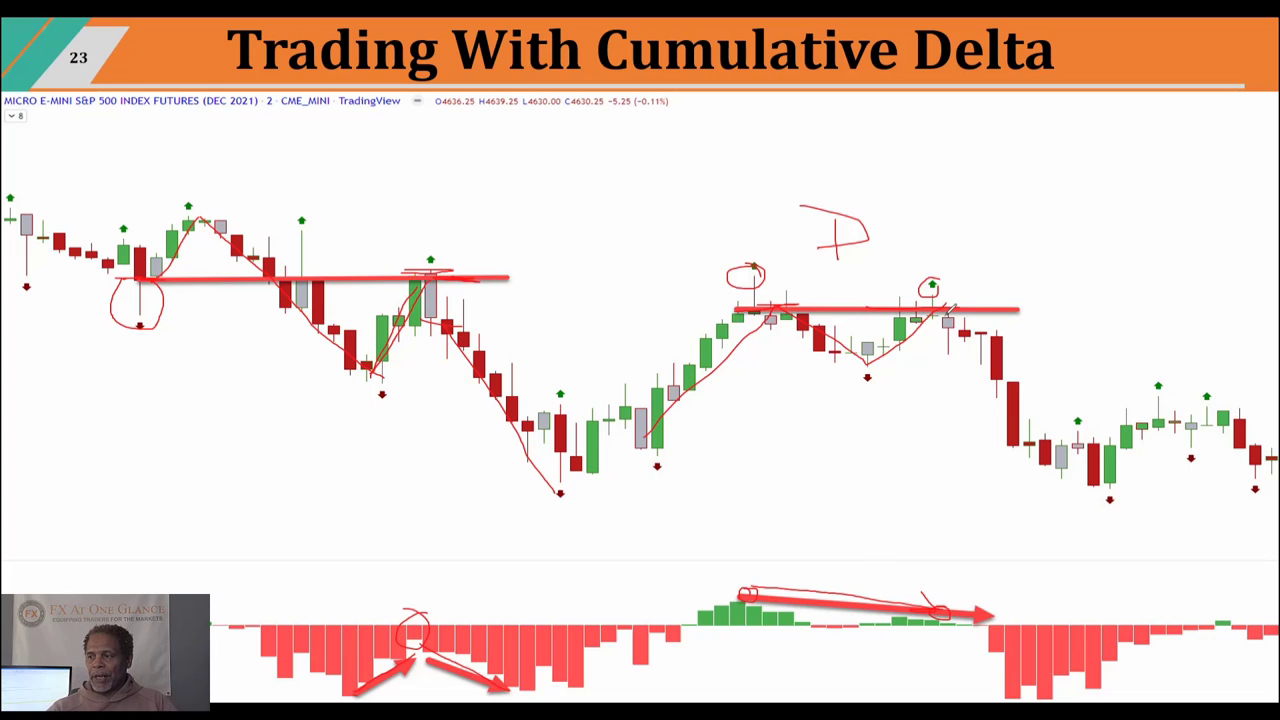
pyautogui.moveTo(750, 302)
pyautogui.mouseDown()
pyautogui.moveTo(989, 302)
pyautogui.moveTo(736, 301)
pyautogui.mouseUp()
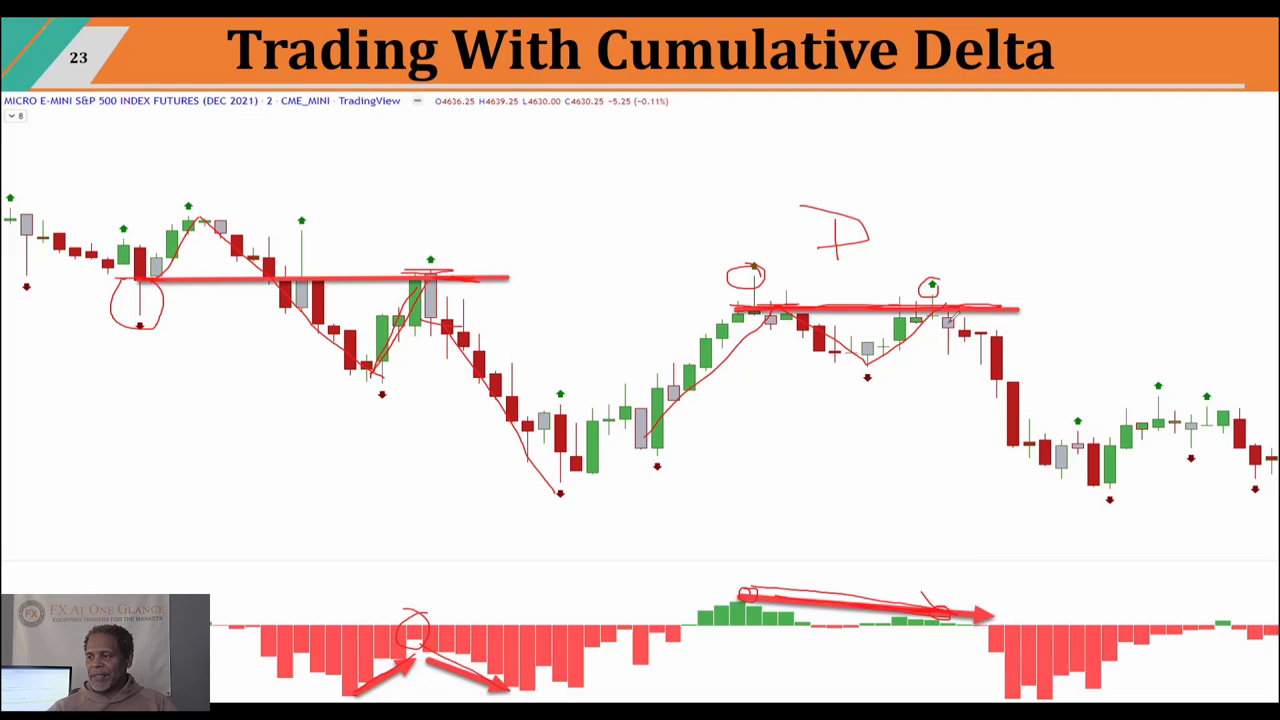
pyautogui.moveTo(954, 318)
pyautogui.mouseDown()
pyautogui.moveTo(1092, 492)
pyautogui.moveTo(1060, 484)
pyautogui.moveTo(1096, 498)
pyautogui.mouseUp()
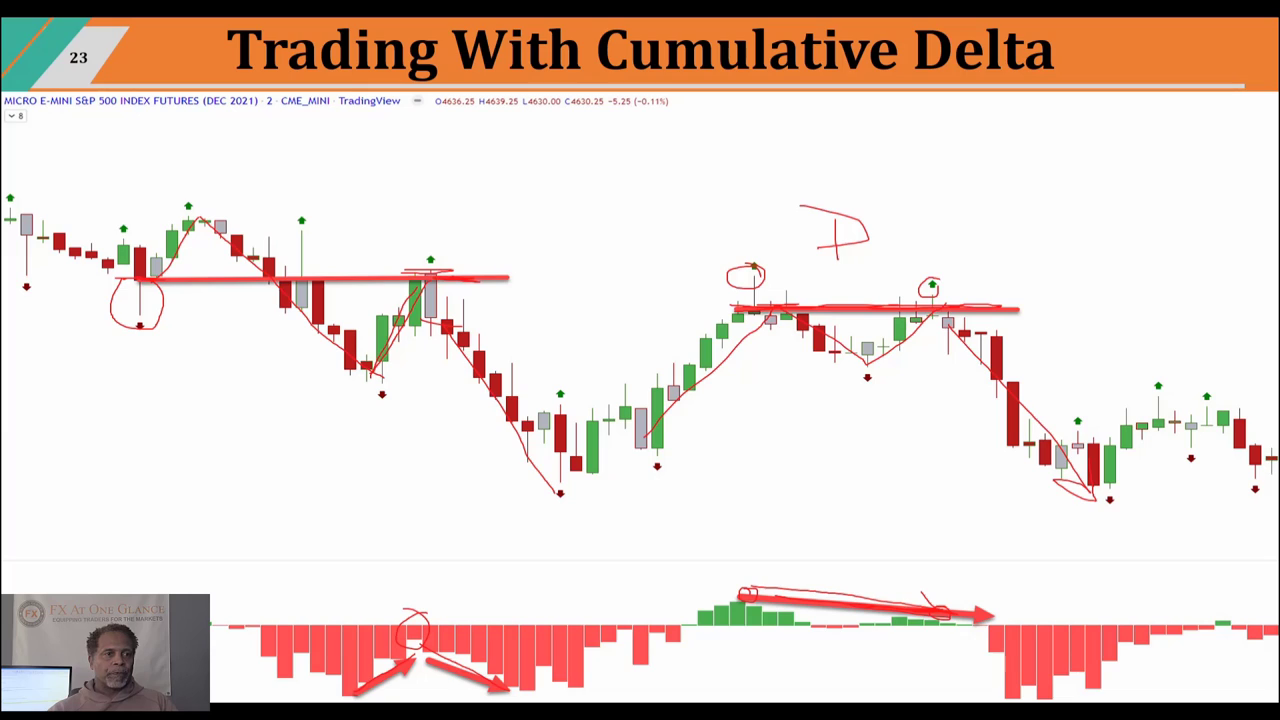
pyautogui.press('e')
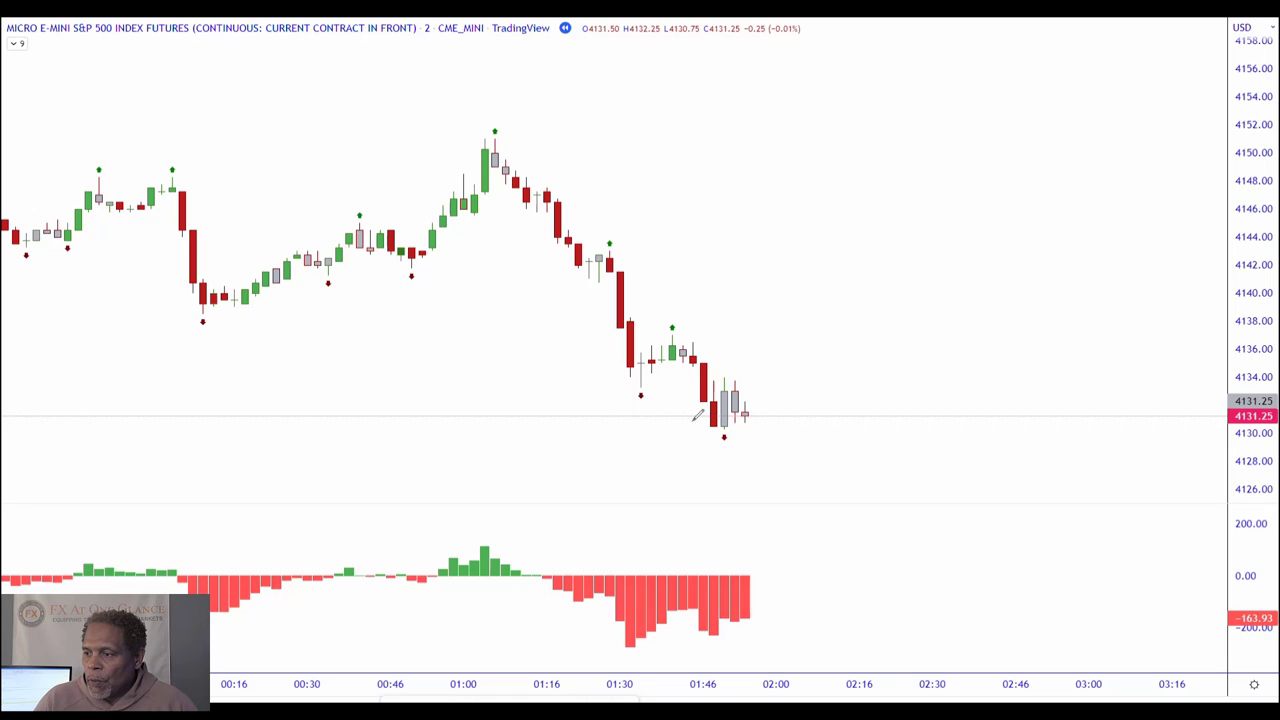
# Mark the latest low candles and the last histogram bars on the 2-minute chart, then clear the marks
pyautogui.moveTo(708, 415)
pyautogui.mouseDown()
pyautogui.moveTo(776, 416)
pyautogui.moveTo(770, 434)
pyautogui.moveTo(722, 424)
pyautogui.mouseUp()
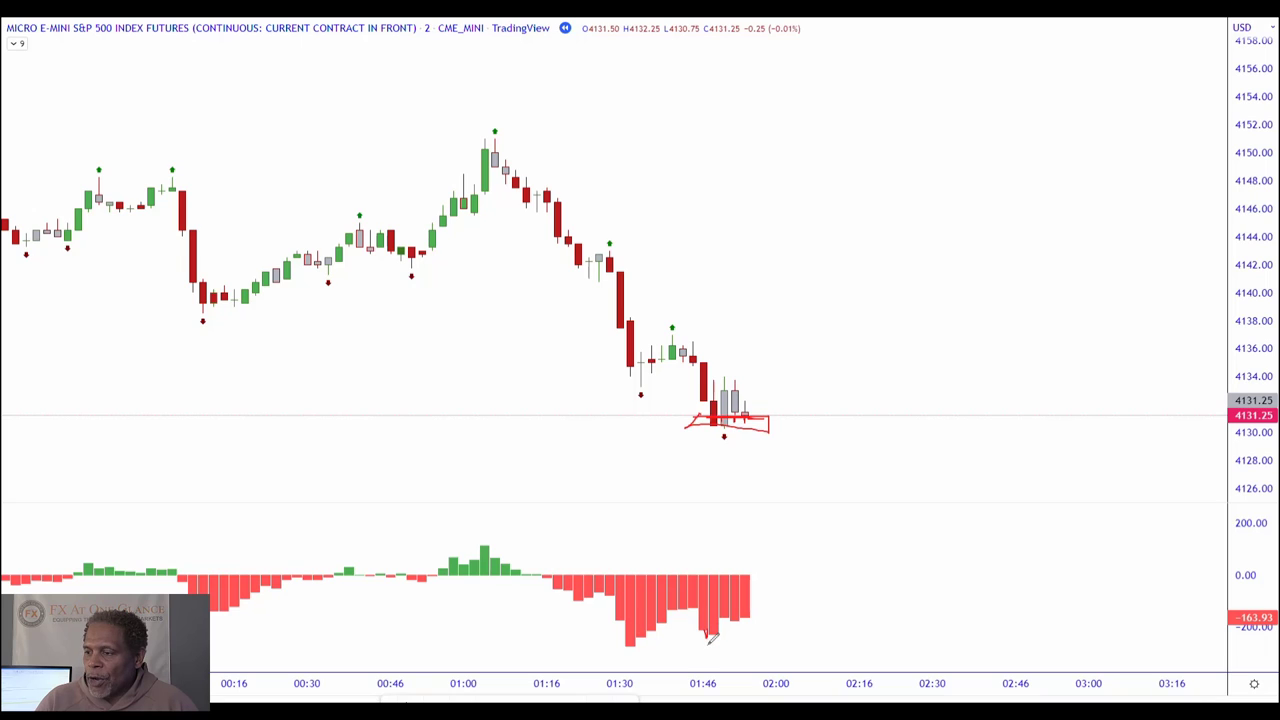
pyautogui.moveTo(698, 366); pyautogui.dragTo(713, 406)
pyautogui.moveTo(722, 637); pyautogui.dragTo(762, 622)
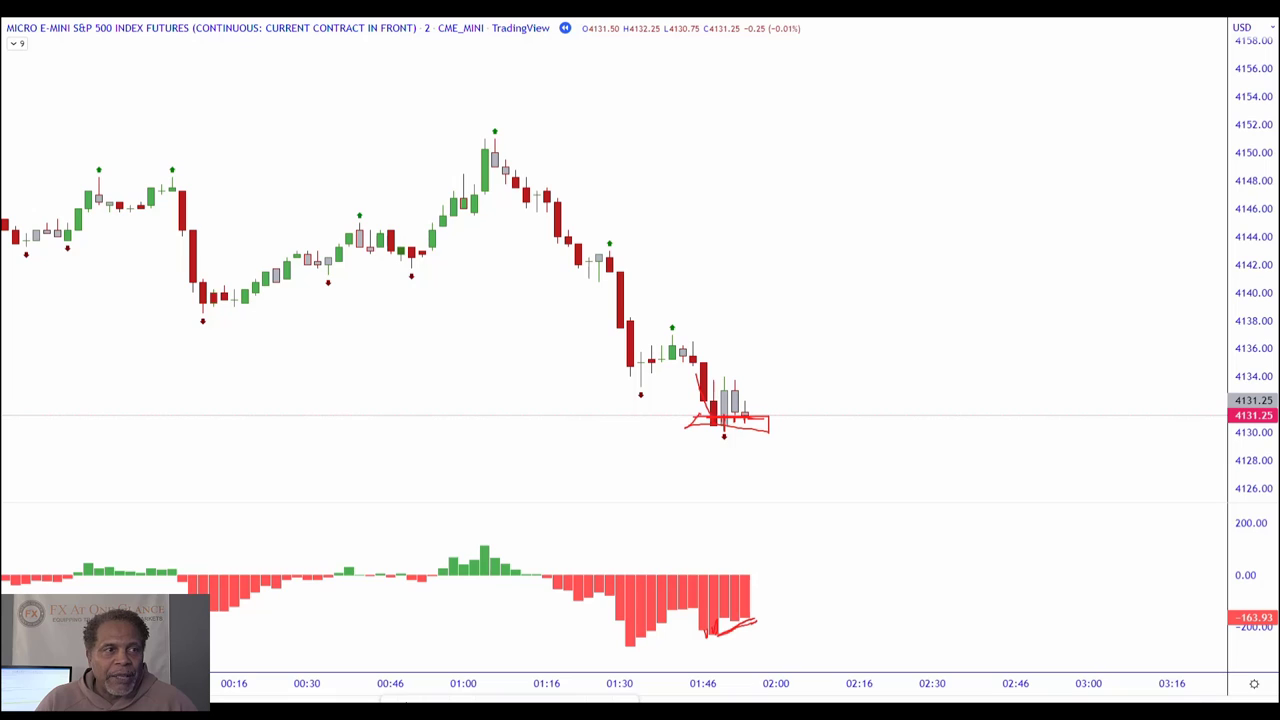
pyautogui.press('Escape')
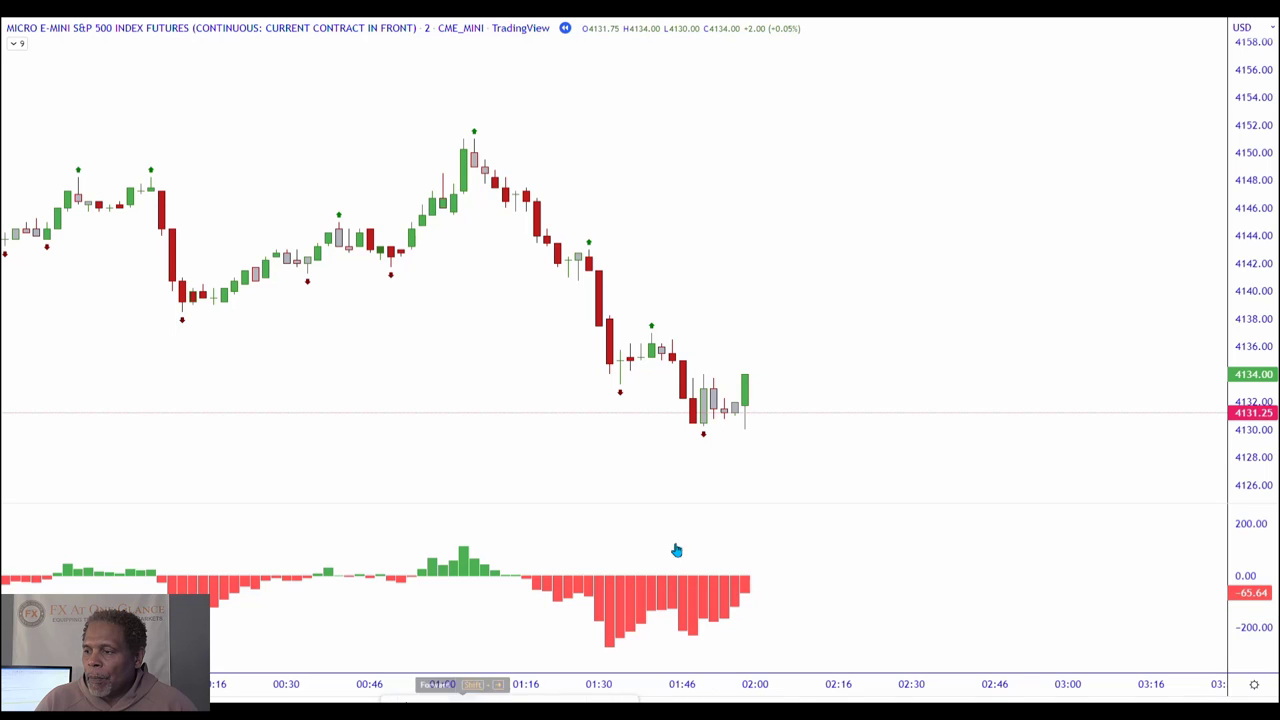
# Zoom in on the latest bars, underline and clear their lows, then replay forward two bars
pyautogui.scroll(2, 745, 435)
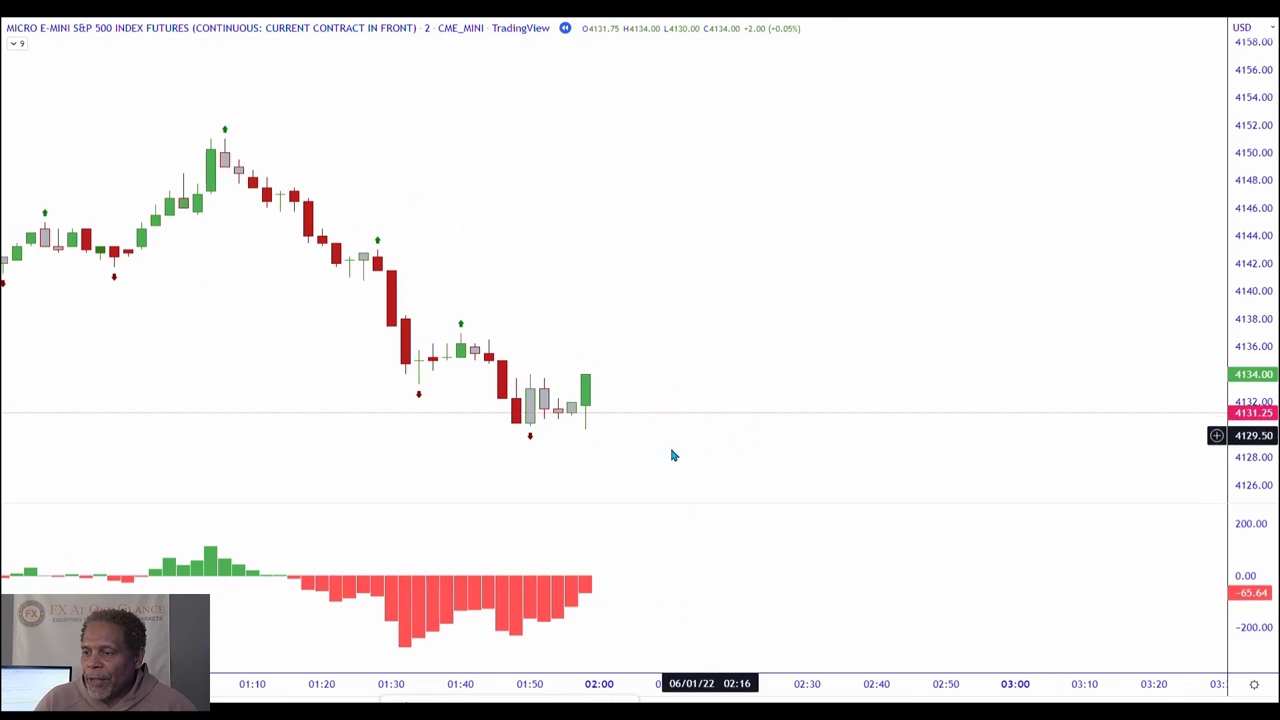
pyautogui.scroll(2, 851, 477)
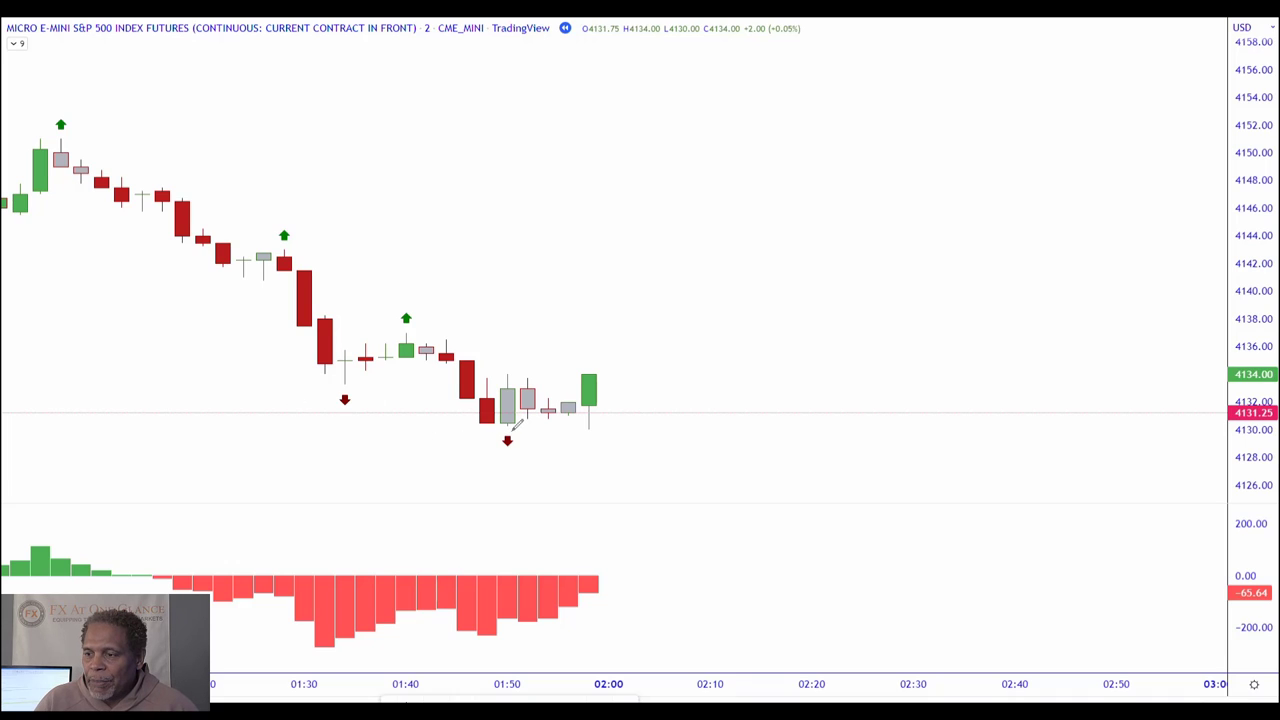
pyautogui.moveTo(541, 420)
pyautogui.mouseDown()
pyautogui.moveTo(612, 430)
pyautogui.moveTo(500, 423)
pyautogui.mouseUp()
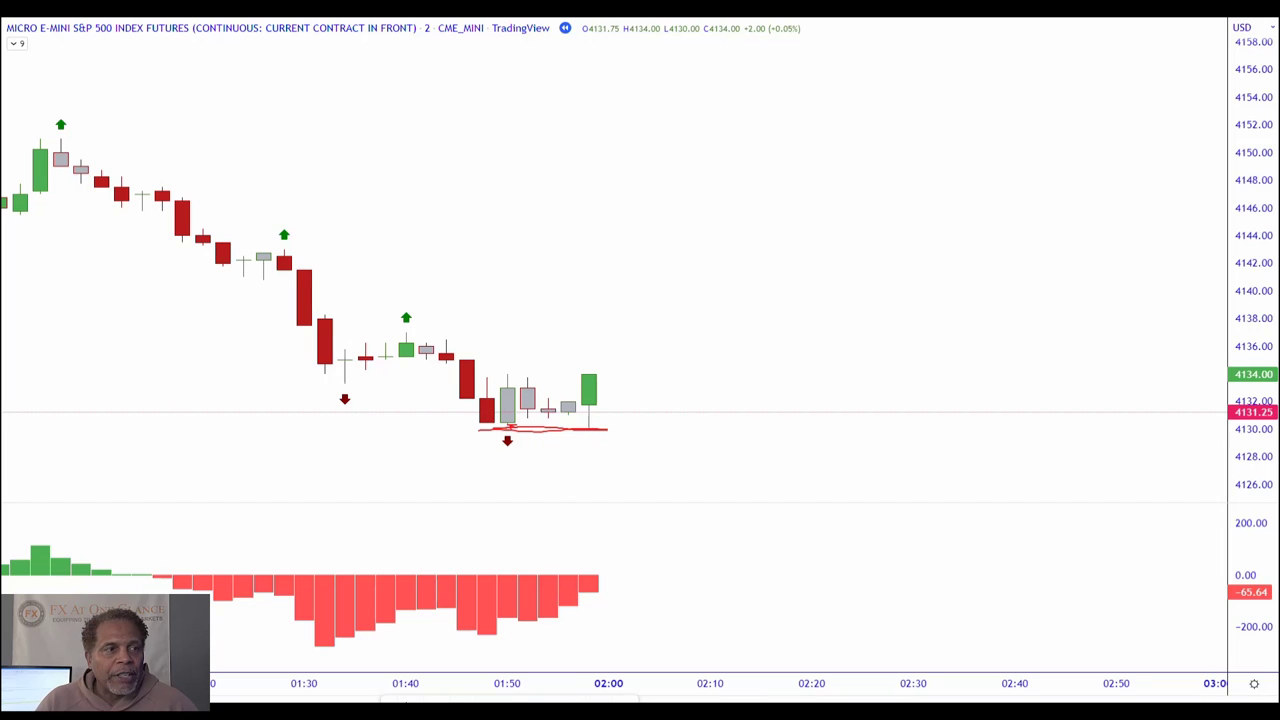
pyautogui.press('Escape')
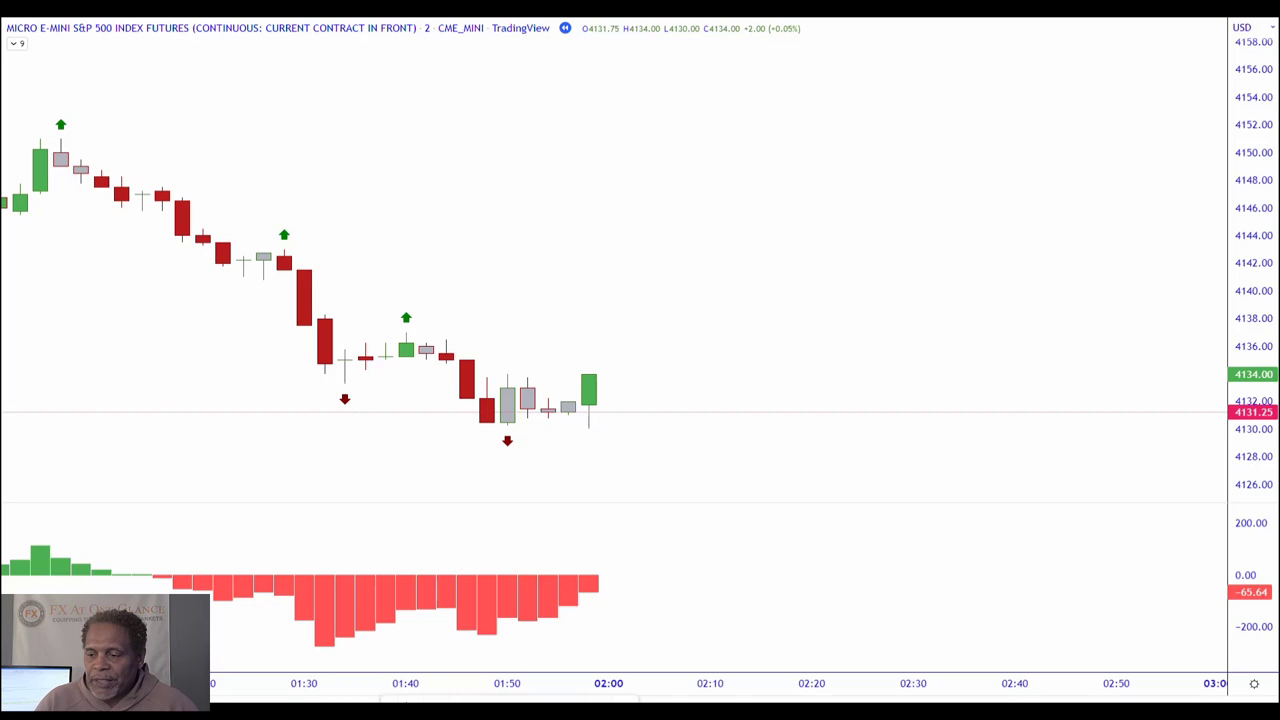
pyautogui.hotkey('shift', 'Right')
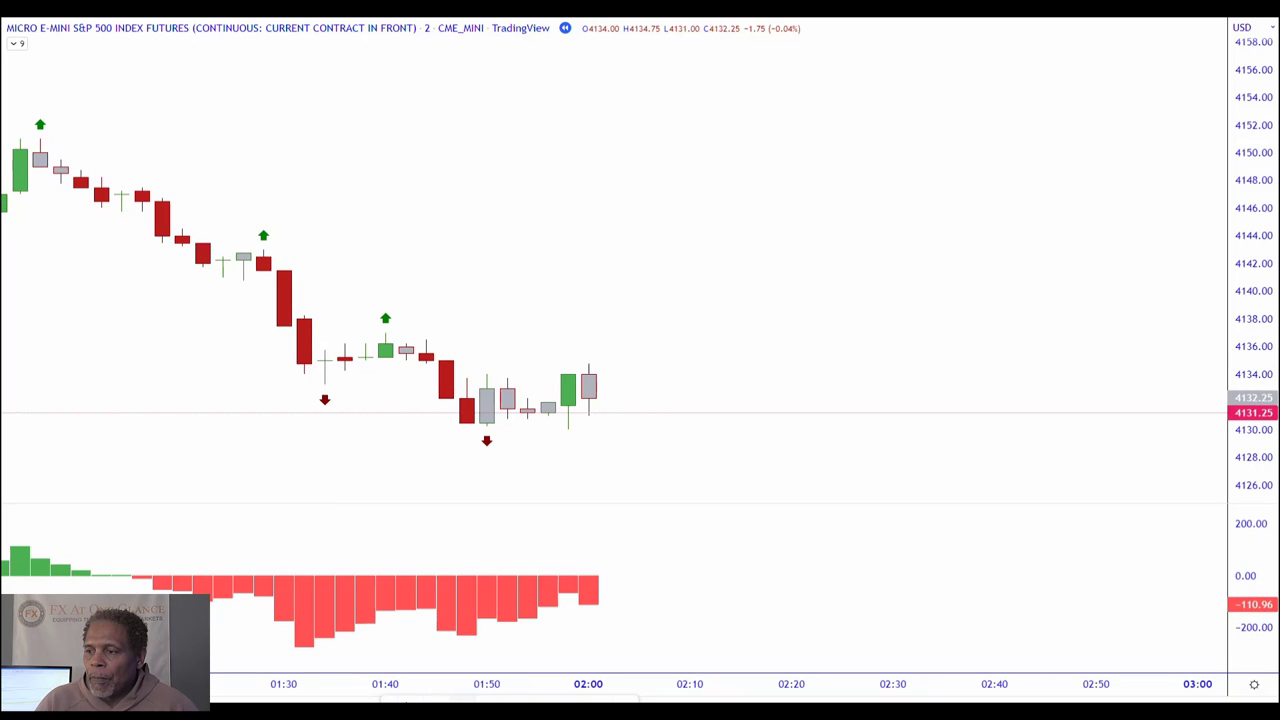
pyautogui.hotkey('shift', 'Right')
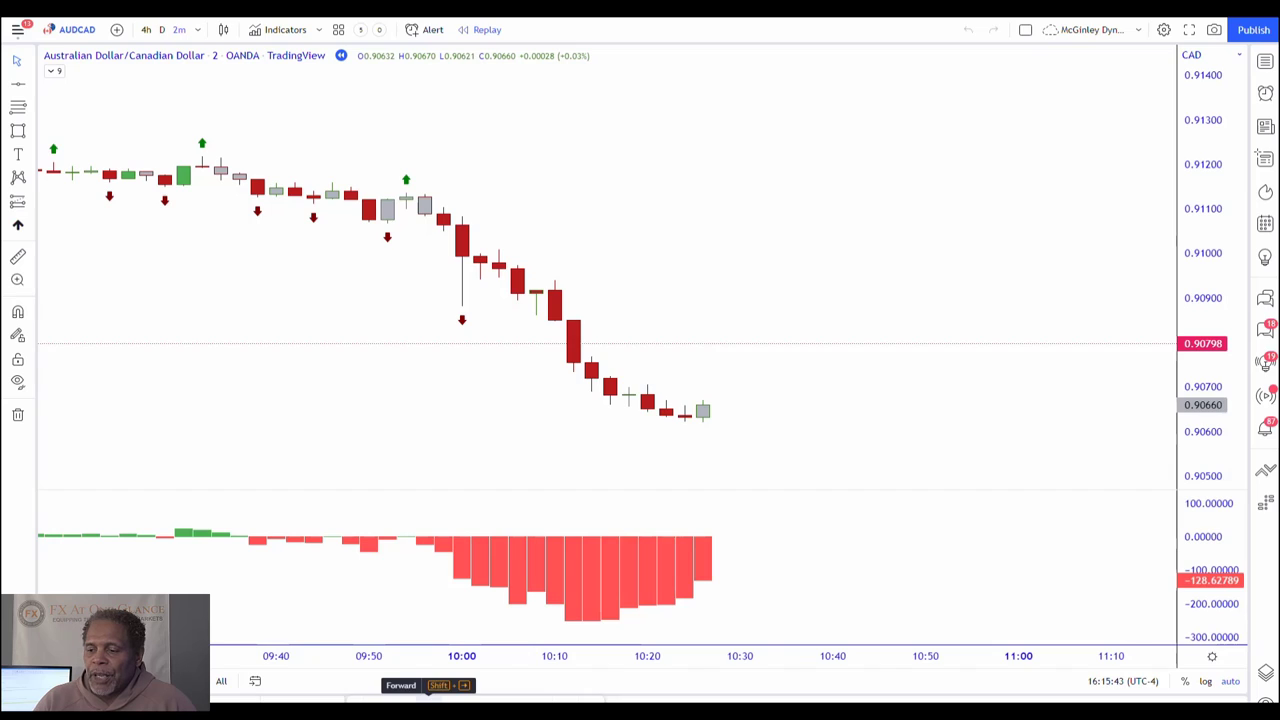
# Step the replay two bars, then anchor a Horizontal Ray at the recent low near 0.90628
pyautogui.click(428, 698)
pyautogui.click(428, 698)
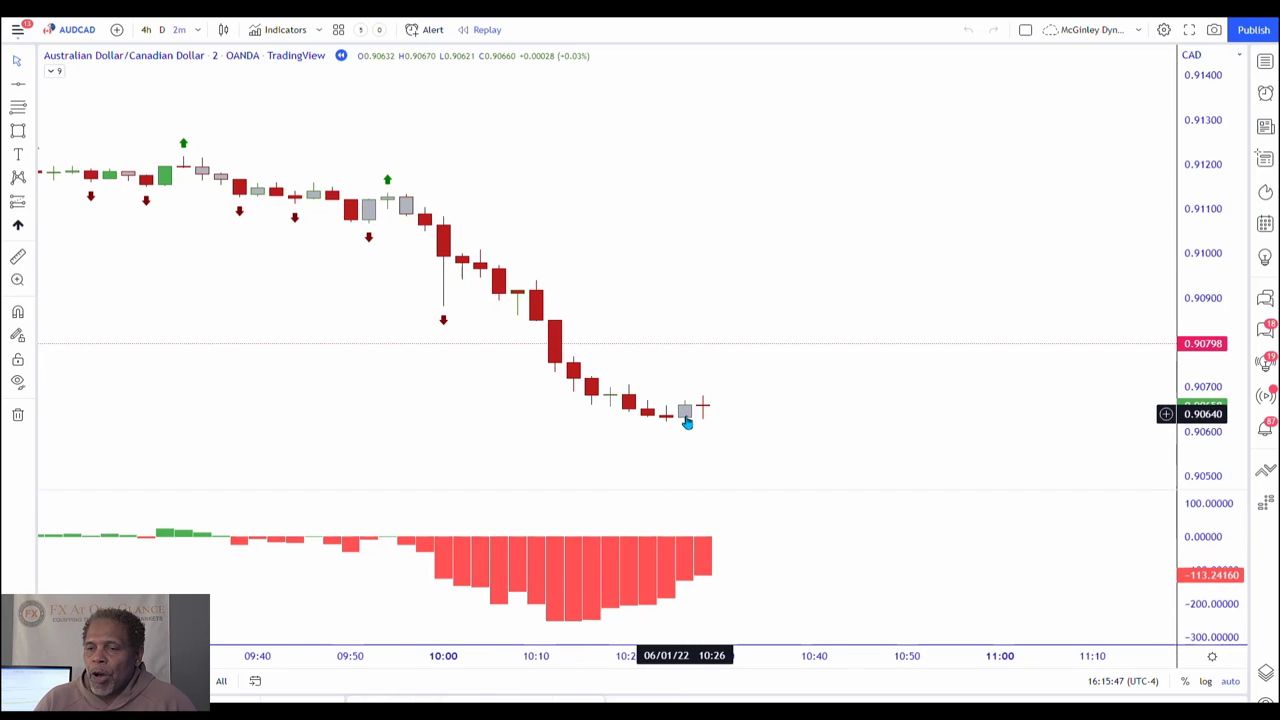
pyautogui.click(33, 85)
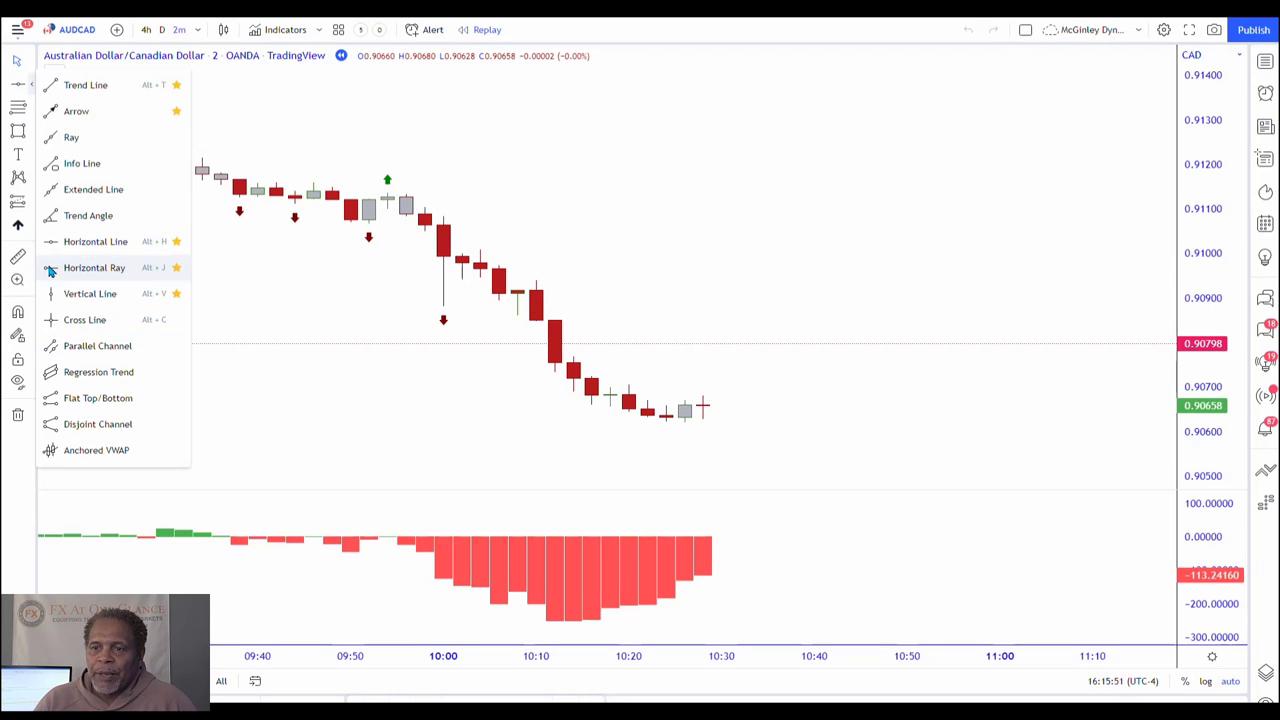
pyautogui.click(94, 268)
pyautogui.click(624, 425)
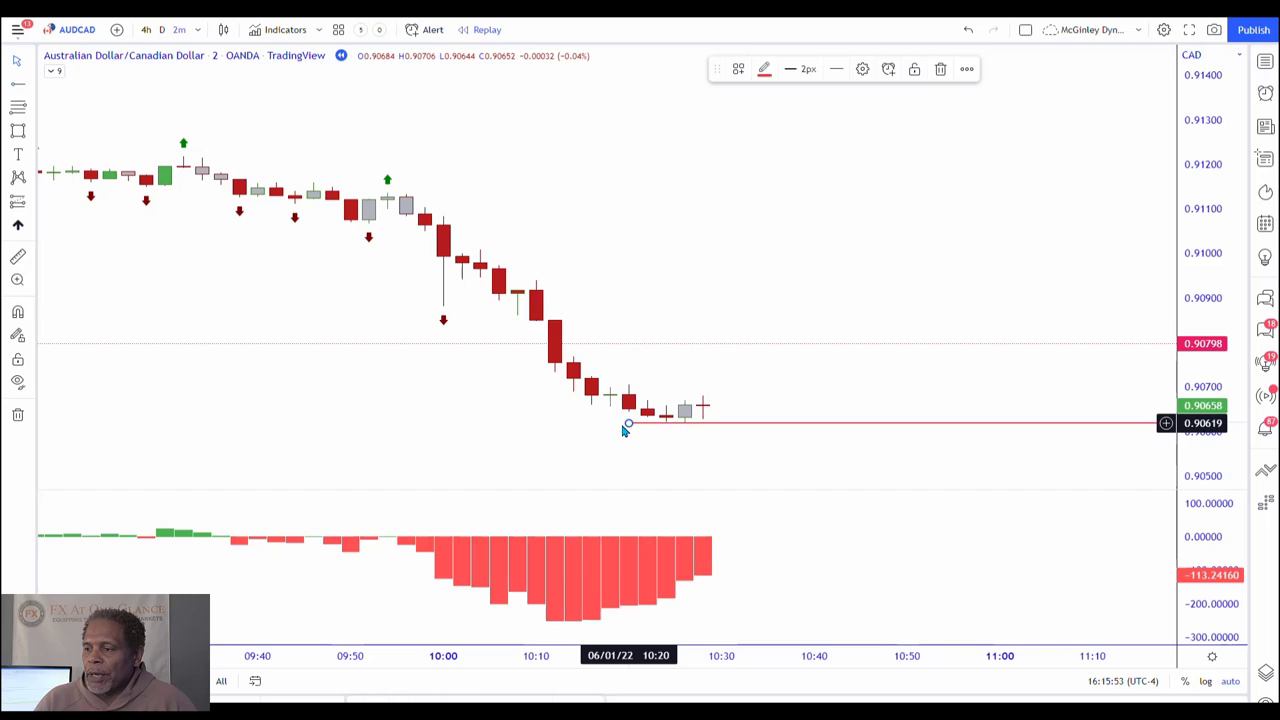
pyautogui.moveTo(622, 430); pyautogui.dragTo(574, 424)
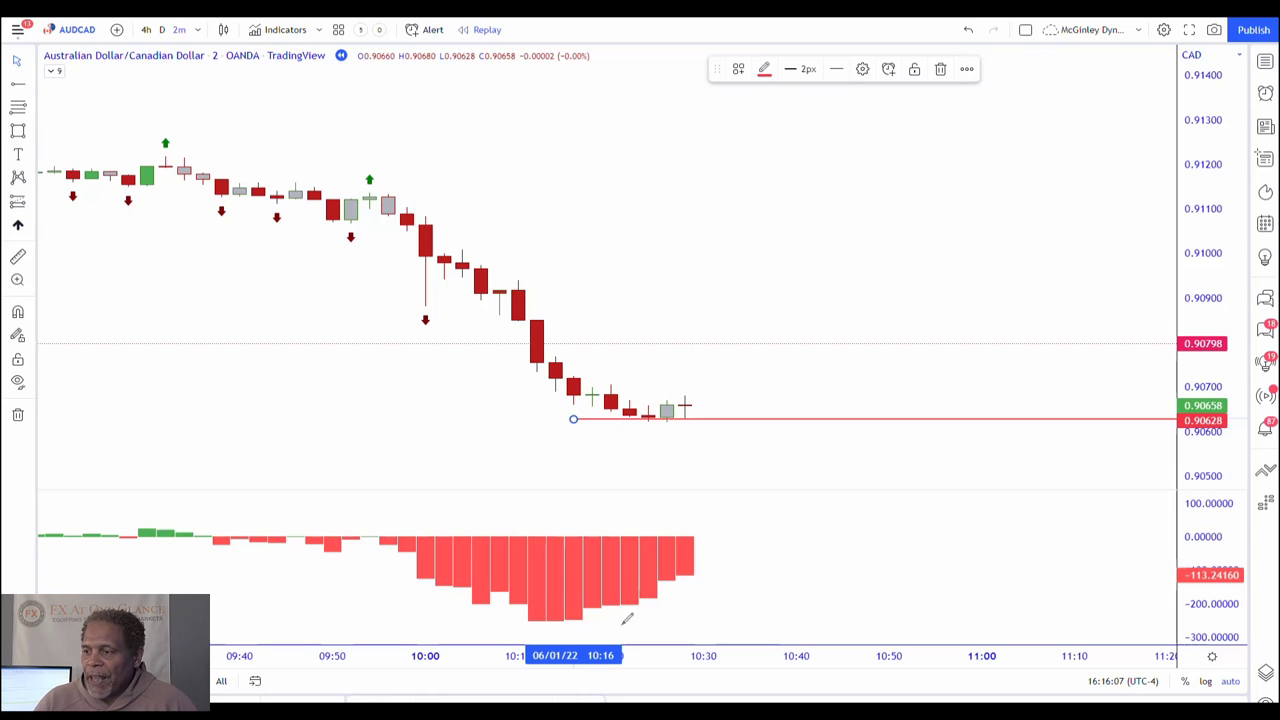
# Sketch and undo an arrow under the rising histogram bars, then step the replay one bar
pyautogui.moveTo(578, 621); pyautogui.dragTo(607, 614)
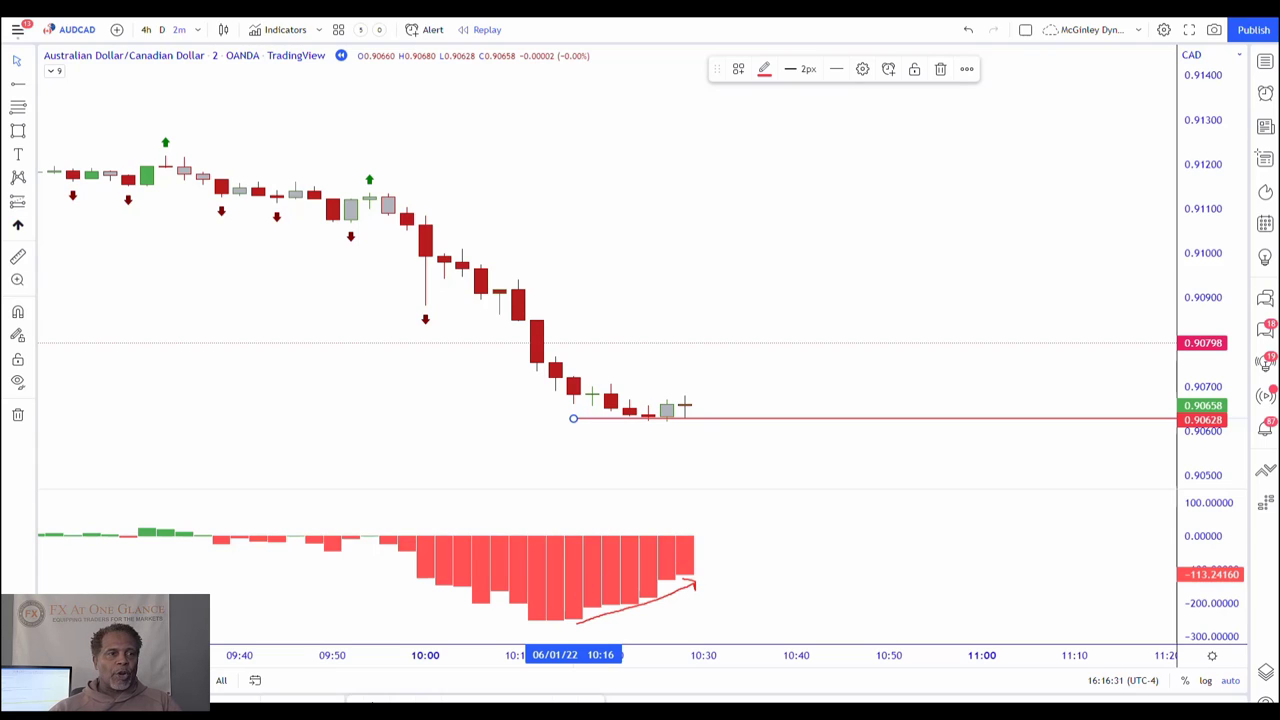
pyautogui.hotkey('ctrl', 'z')
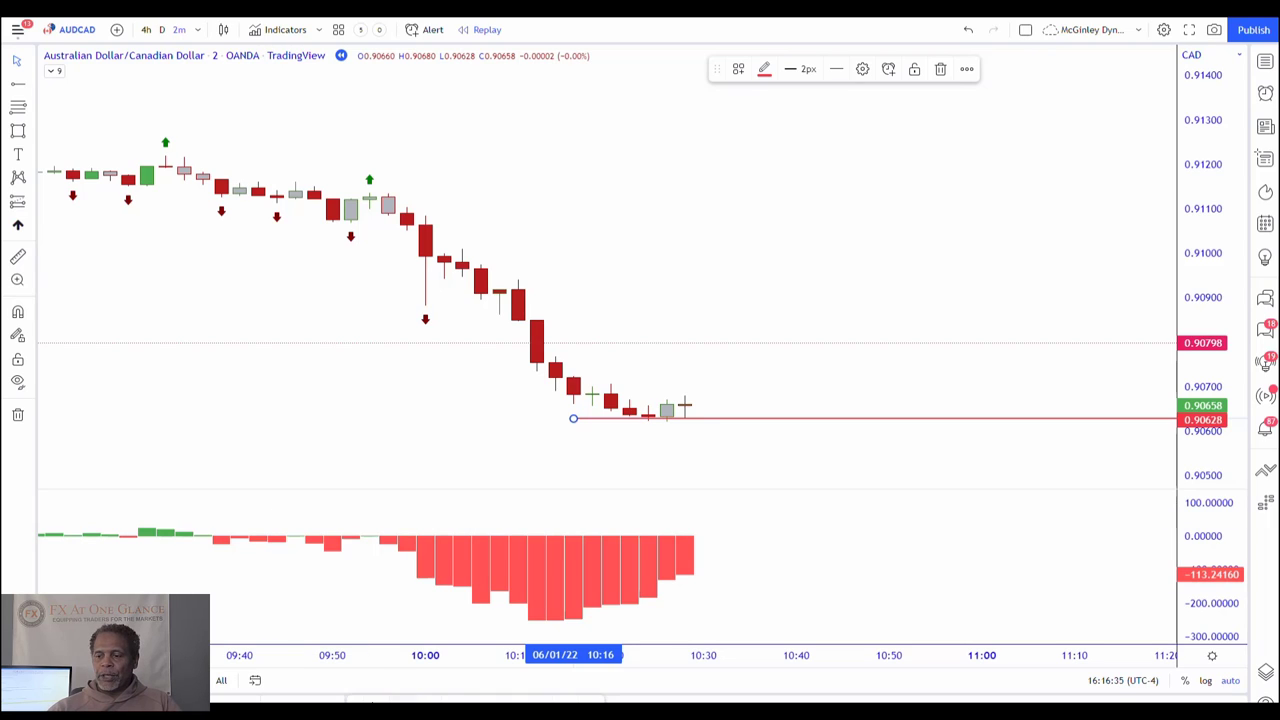
pyautogui.hotkey('shift', 'Right')
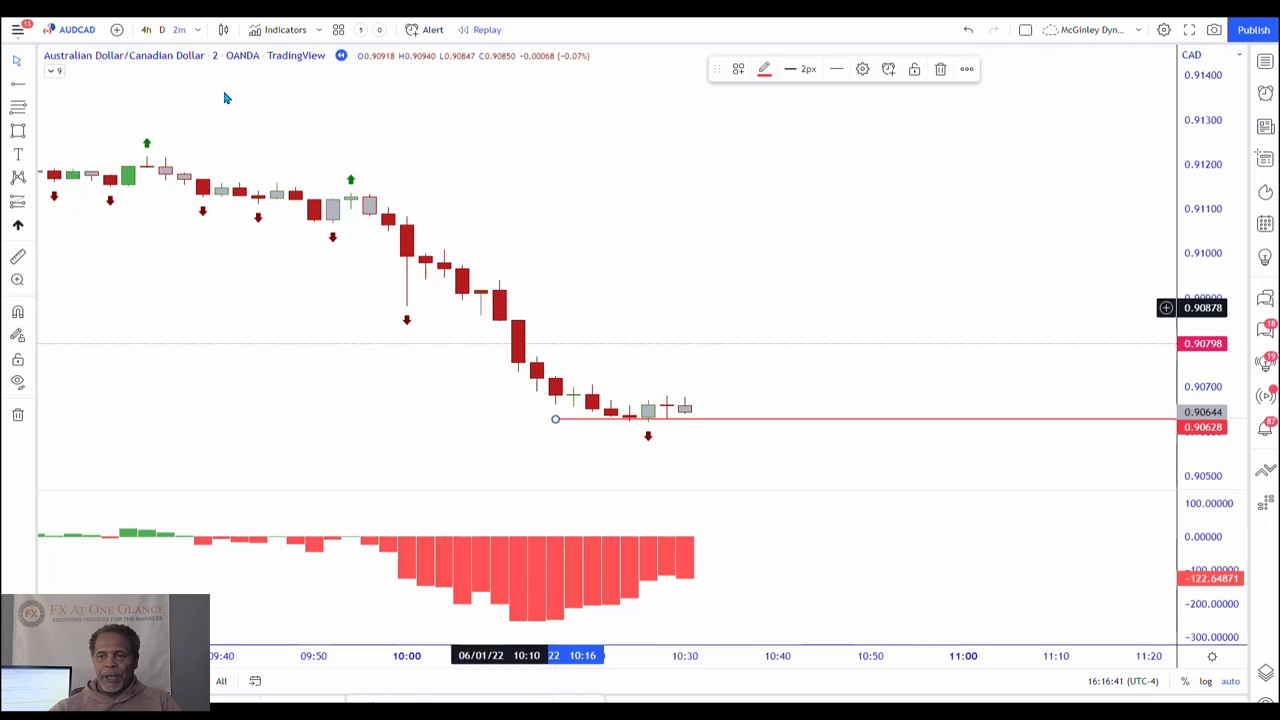
# Place a second Horizontal Ray and move it to 0.90681
pyautogui.click(18, 85)
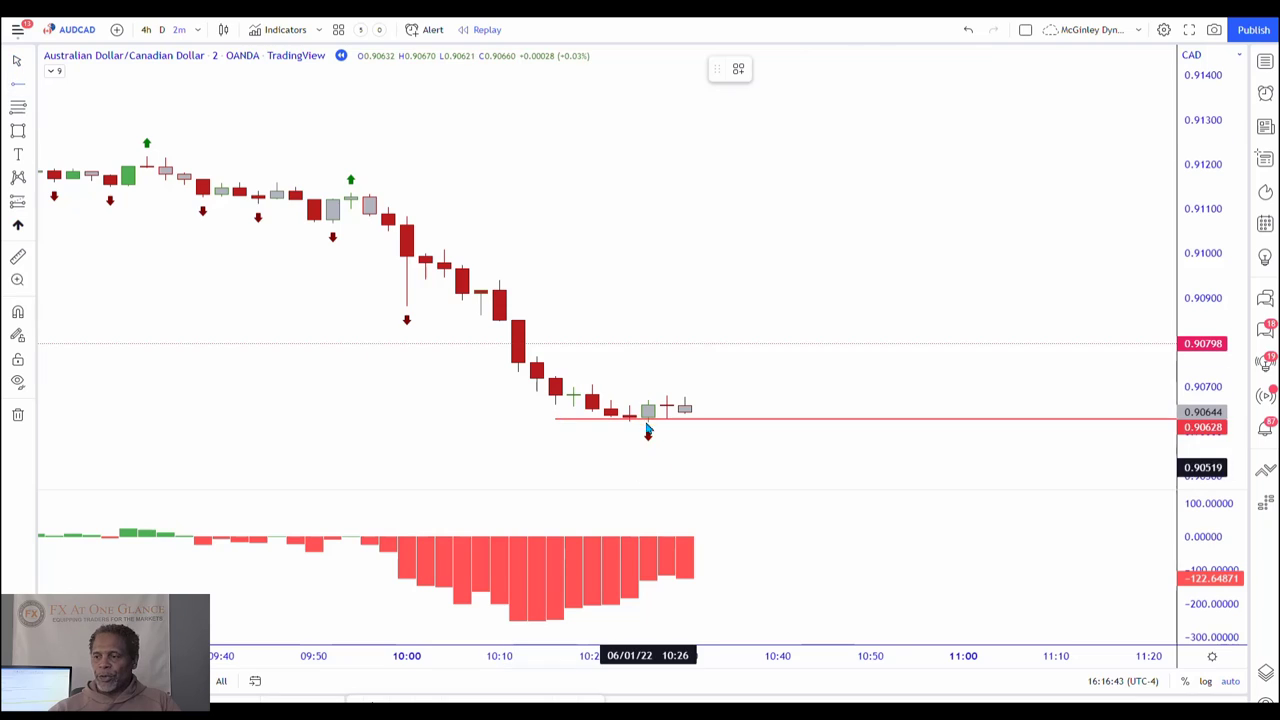
pyautogui.click(633, 400)
pyautogui.moveTo(633, 402); pyautogui.dragTo(620, 397)
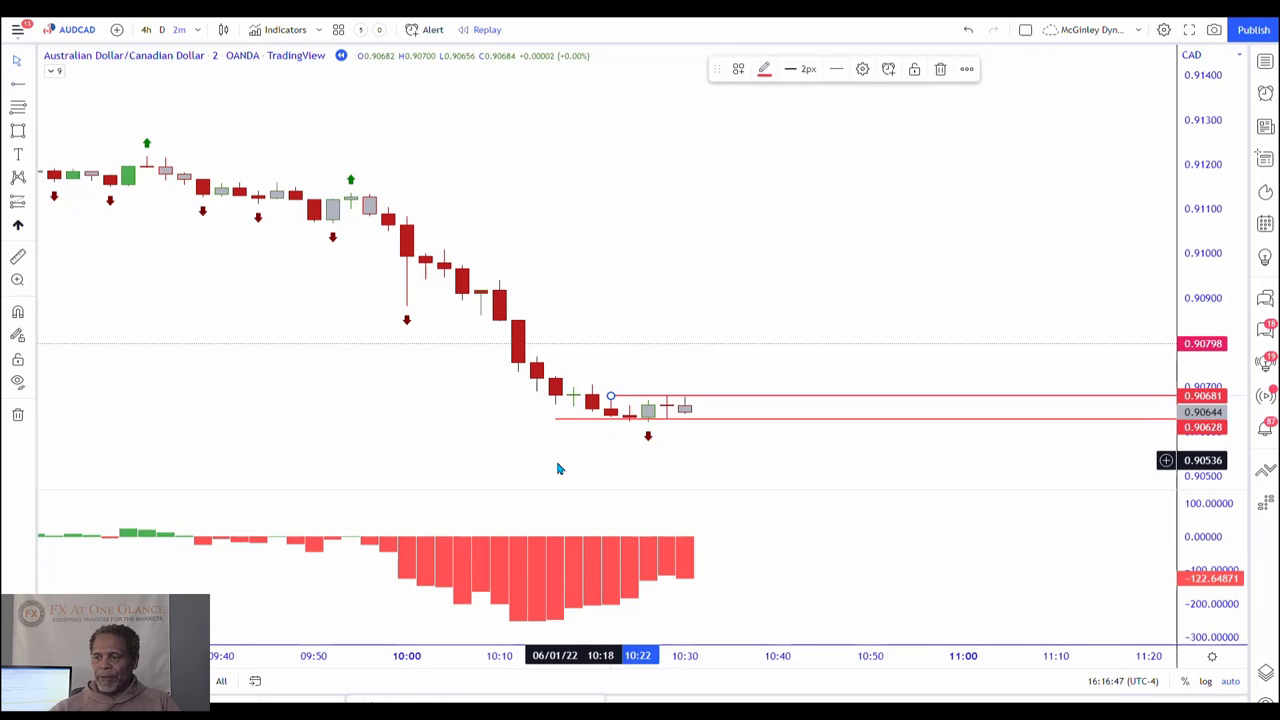
pyautogui.hscroll(3, 557, 466)
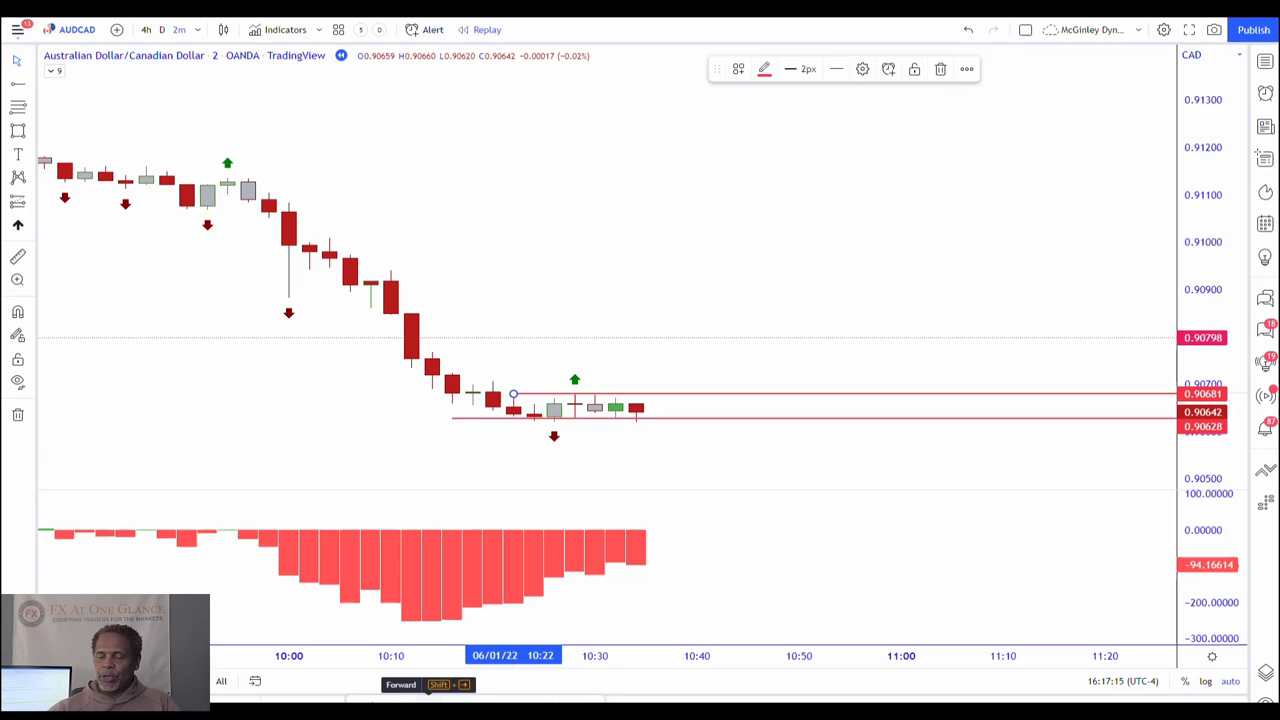
# Step the replay forward three bars until a green candle closes at 0.90689
pyautogui.click(428, 700)
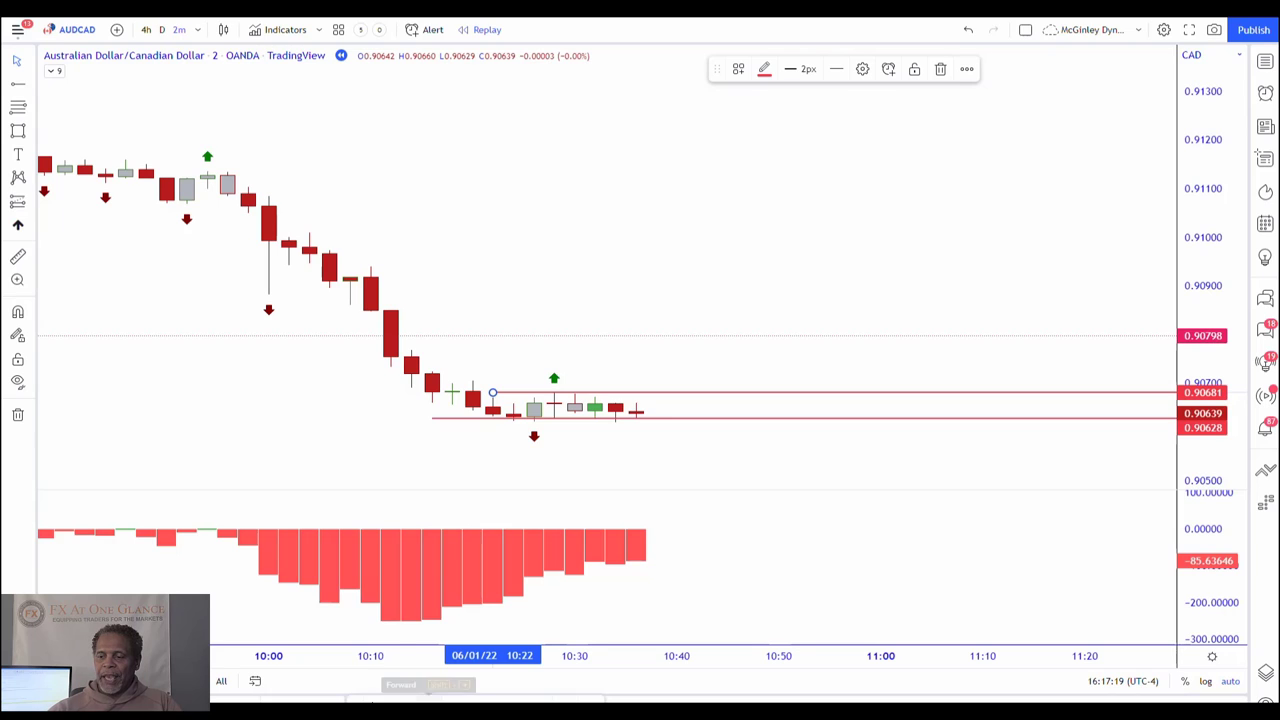
pyautogui.click(428, 700)
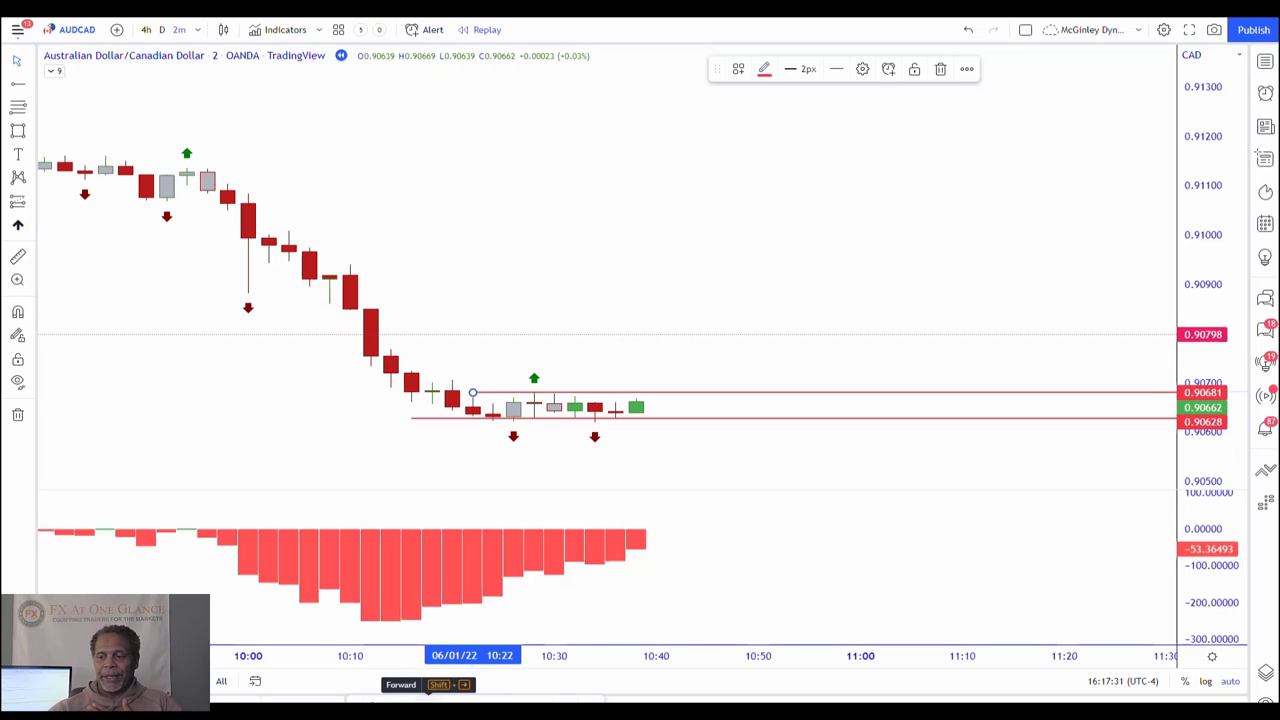
pyautogui.click(428, 702)
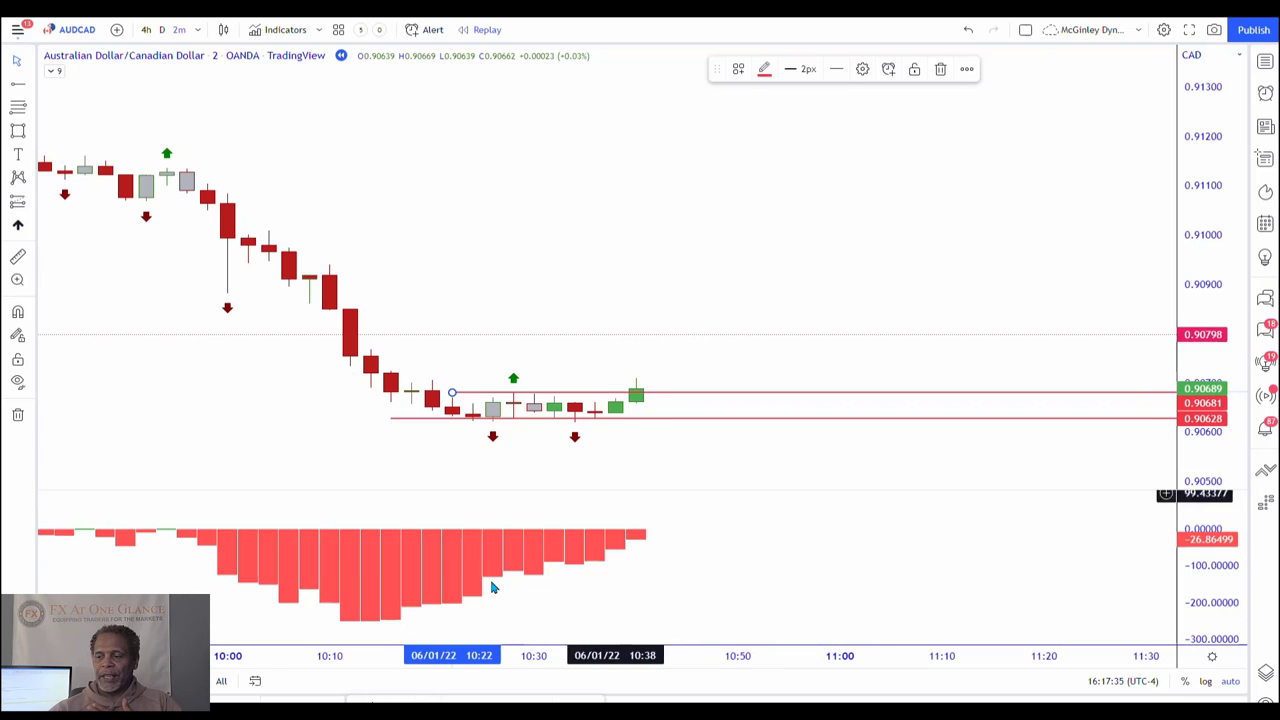
# Step one more bar, lower the upper ray to 0.90659, and show the forex watchlist
pyautogui.click(430, 704)
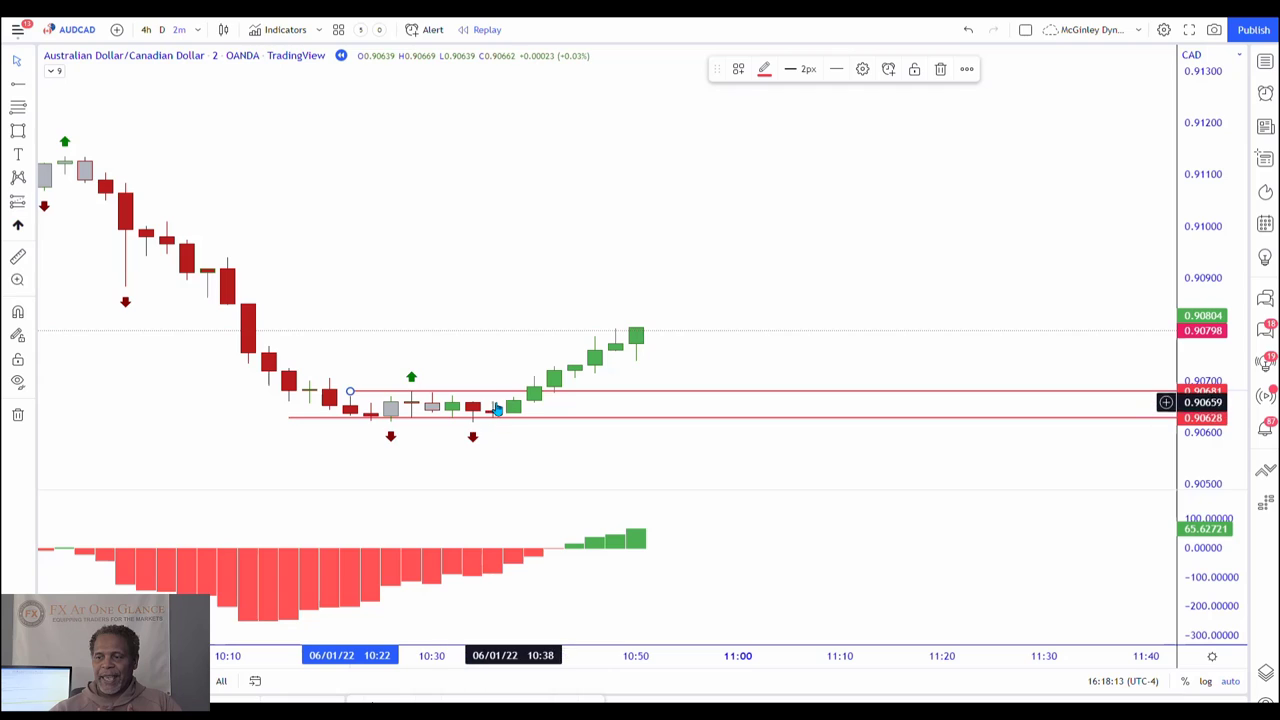
pyautogui.moveTo(504, 396); pyautogui.dragTo(513, 403)
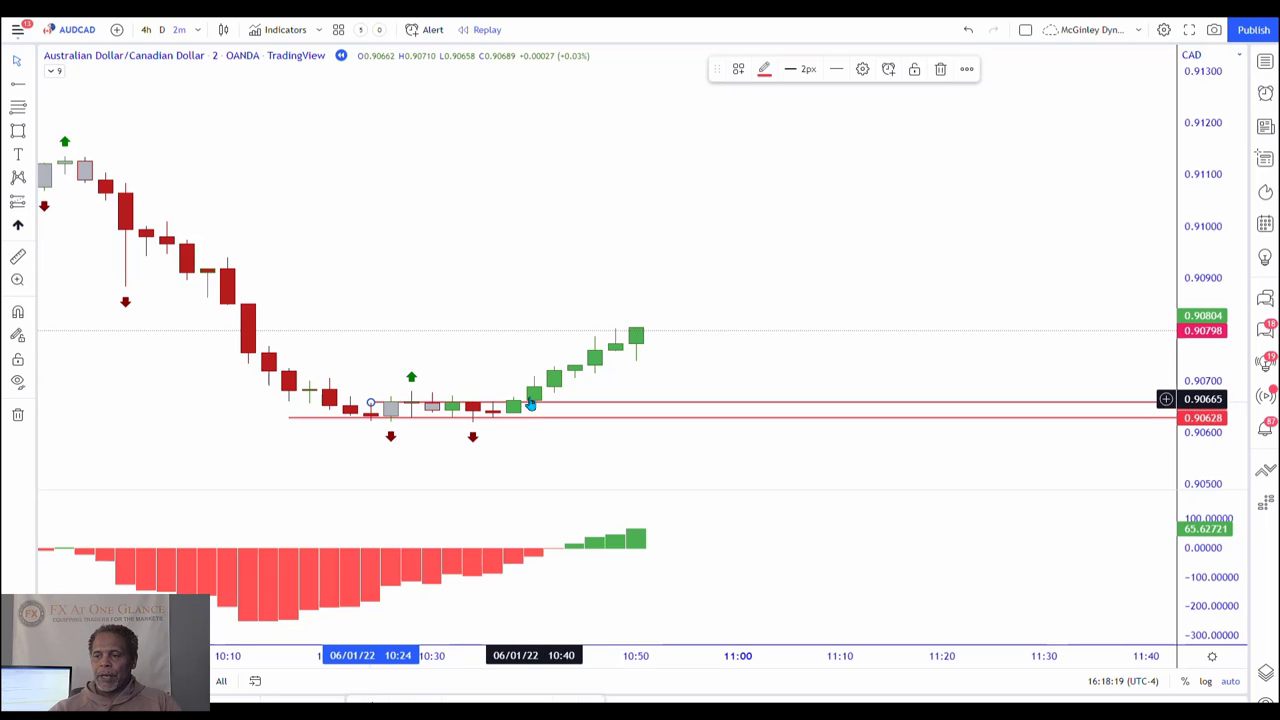
pyautogui.moveTo(507, 428)
pyautogui.mouseDown()
pyautogui.moveTo(514, 410)
pyautogui.moveTo(494, 423)
pyautogui.moveTo(508, 417)
pyautogui.mouseUp()
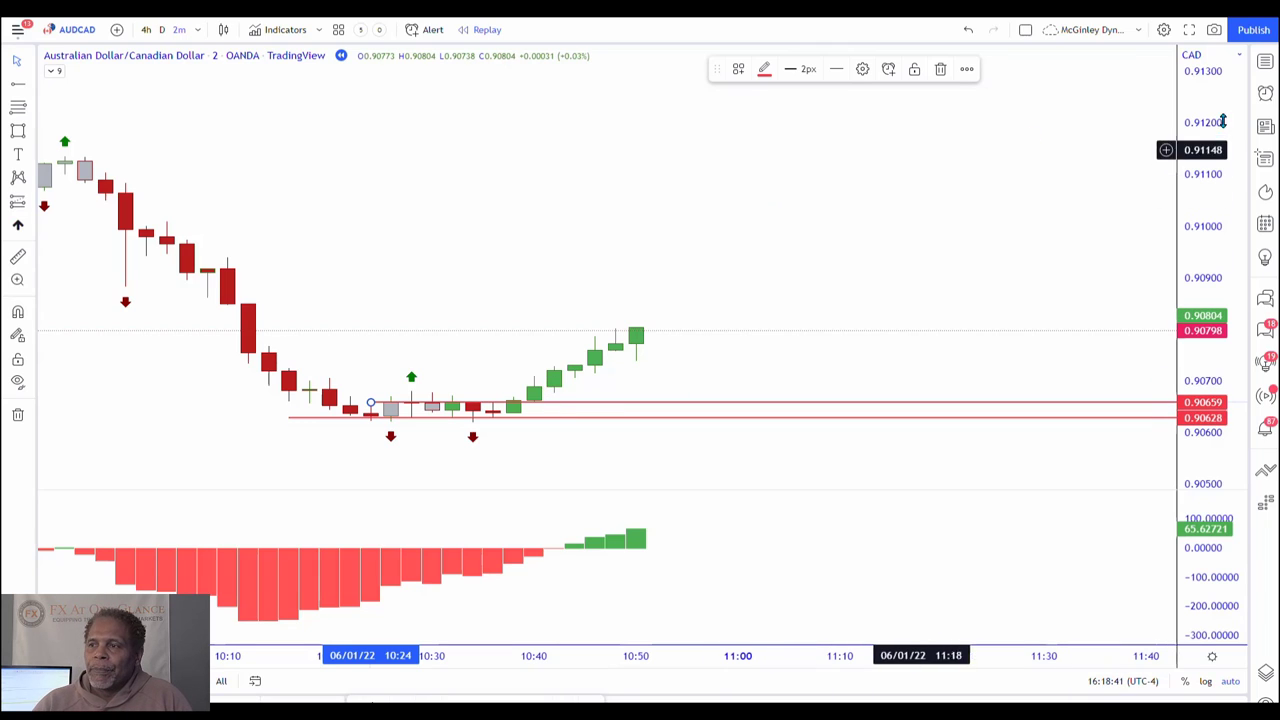
pyautogui.click(1267, 62)
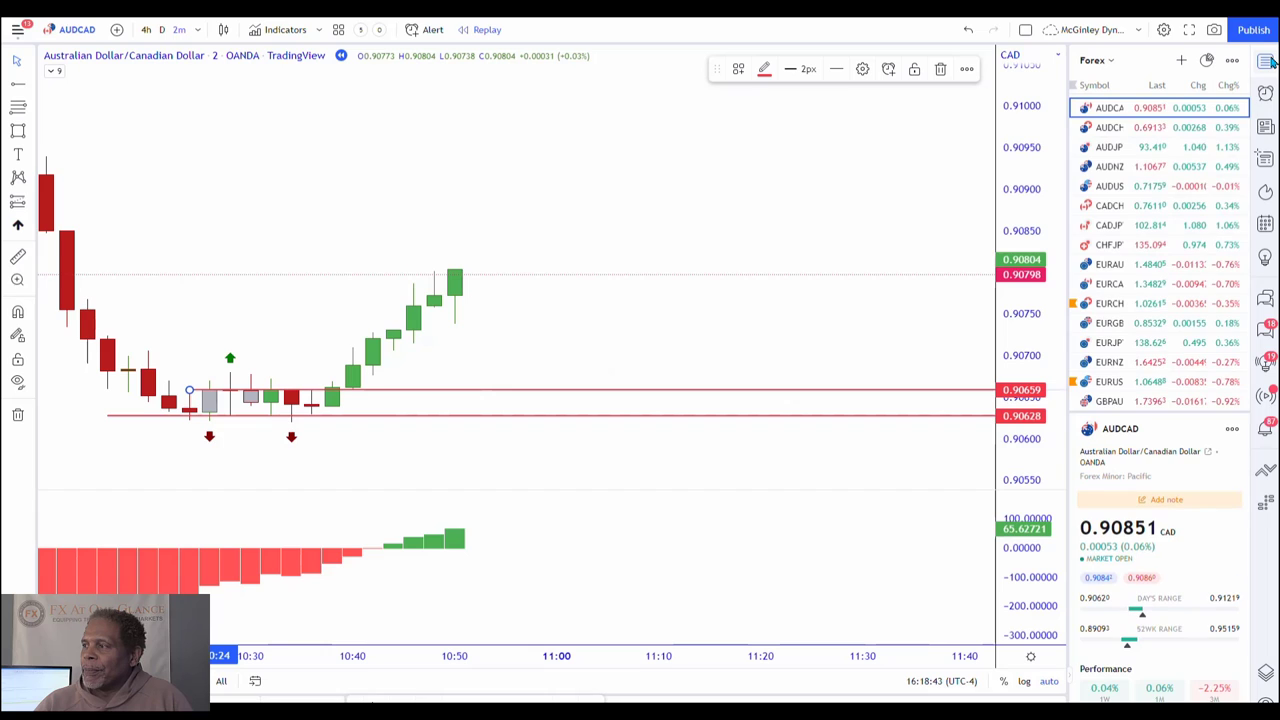
# Load the BTCUSD daily chart from the watchlist menu and replay it forward three days
pyautogui.click(1116, 61)
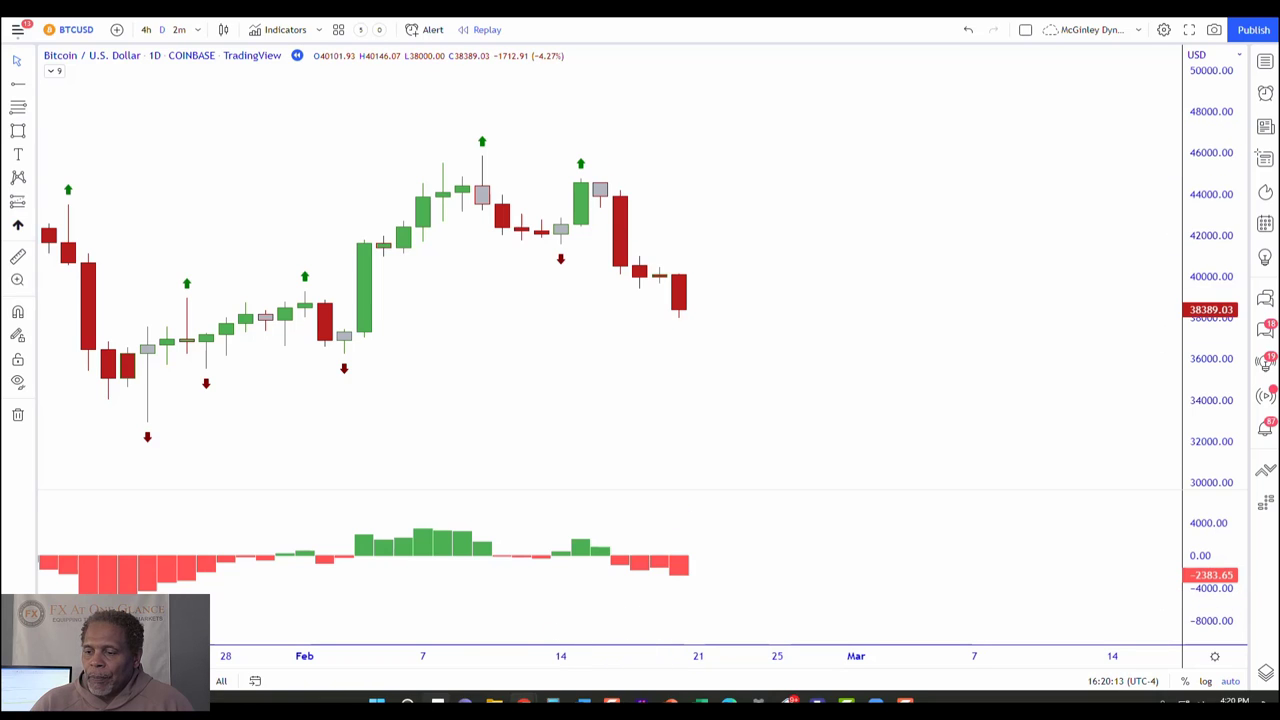
pyautogui.hotkey('shift', 'Right')
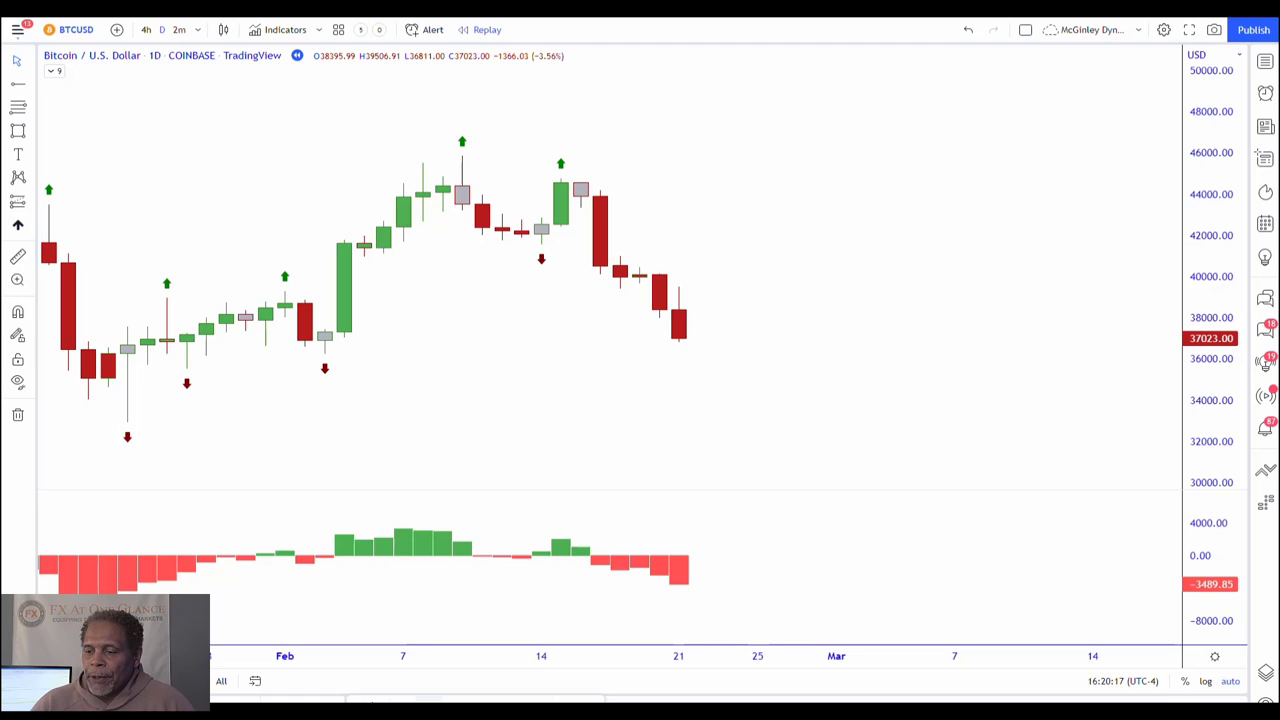
pyautogui.hotkey('shift', 'Right')
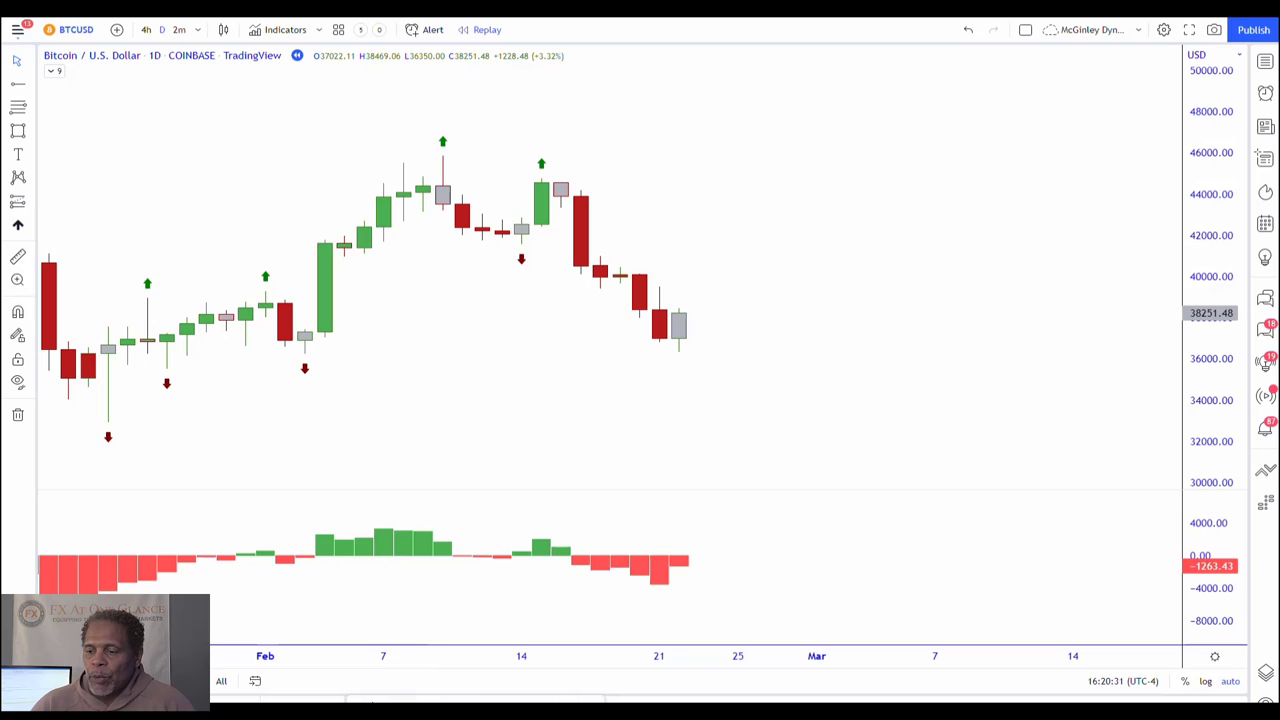
pyautogui.hotkey('shift', 'Right')
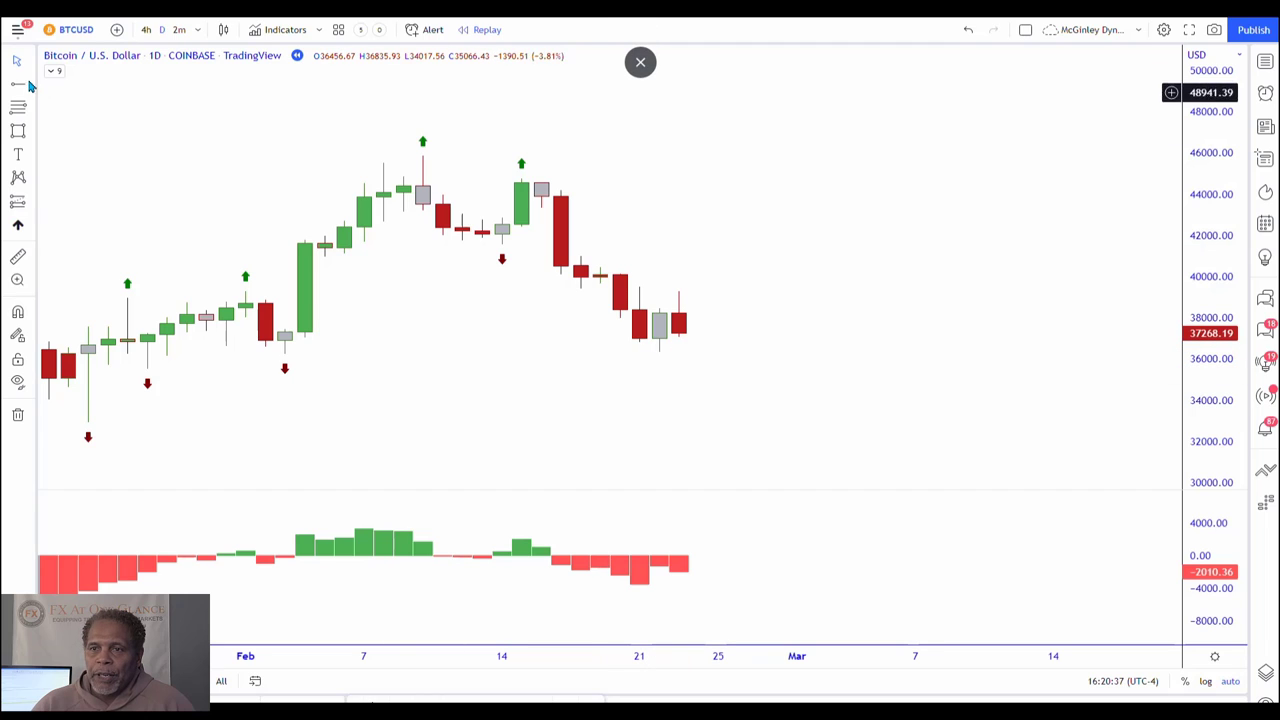
# Mark the 36975.70 low with a horizontal ray and replay two days, circling then clearing the long wick
pyautogui.click(624, 341)
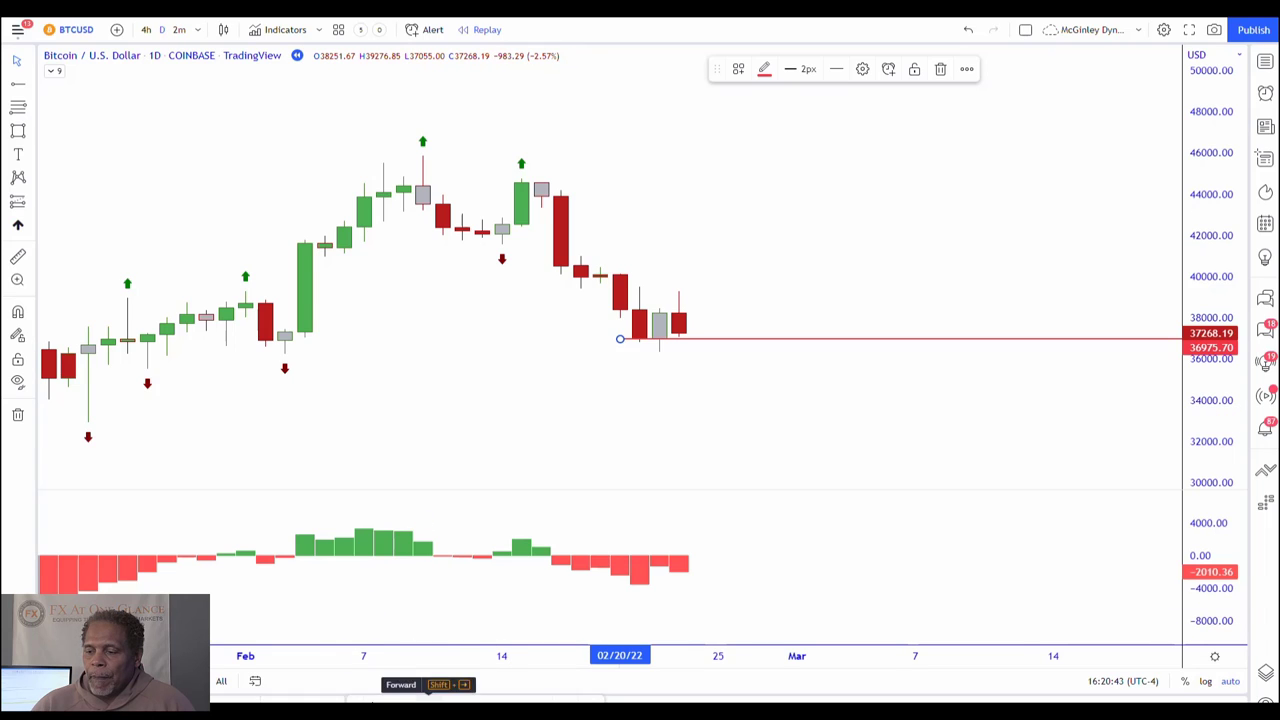
pyautogui.hotkey('shift', 'Right')
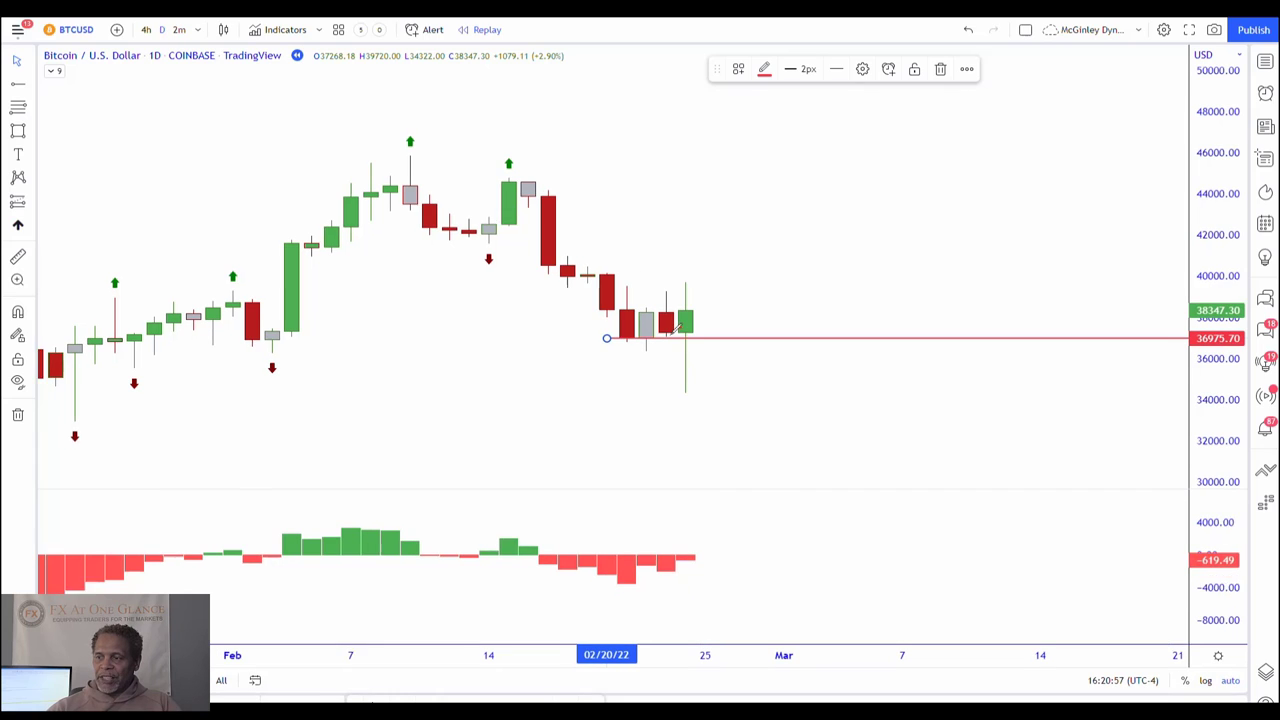
pyautogui.moveTo(684, 324); pyautogui.dragTo(663, 375)
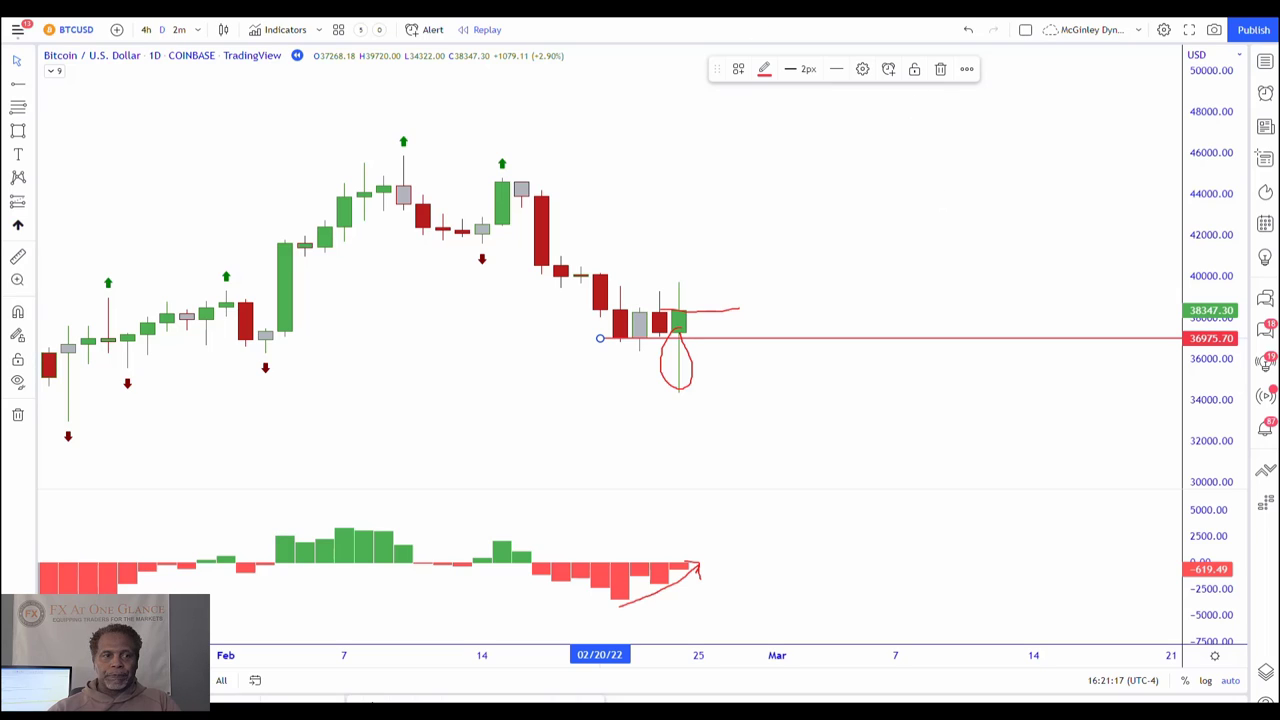
pyautogui.press('Escape')
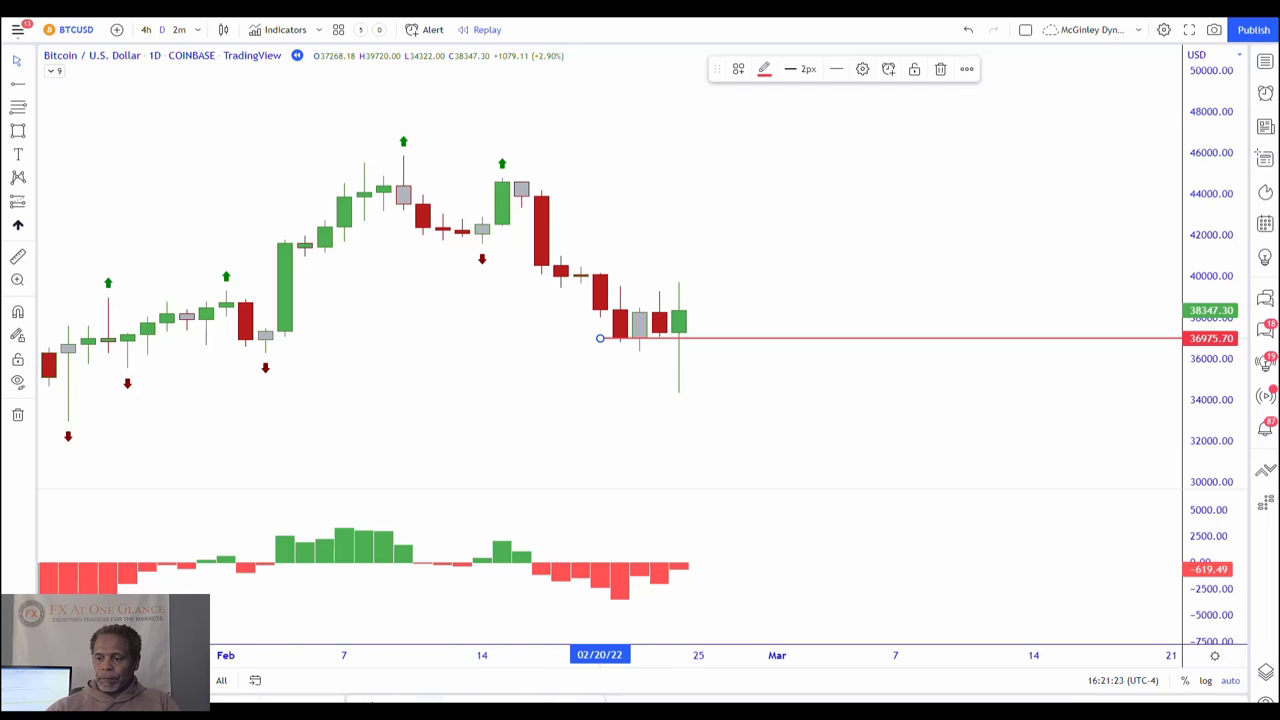
pyautogui.hotkey('shift', 'Right')
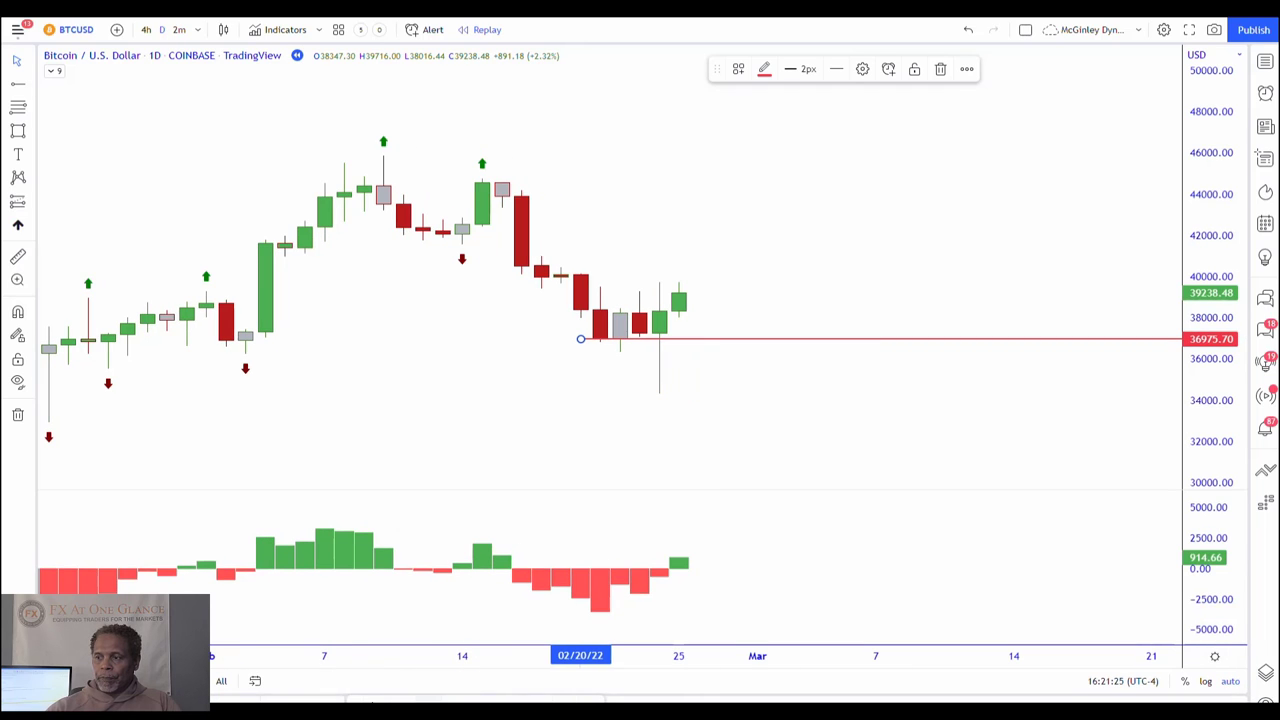
# Replay three more daily candles, pan to the newest bars, and nudge the support ray onto the lows
pyautogui.click(428, 702)
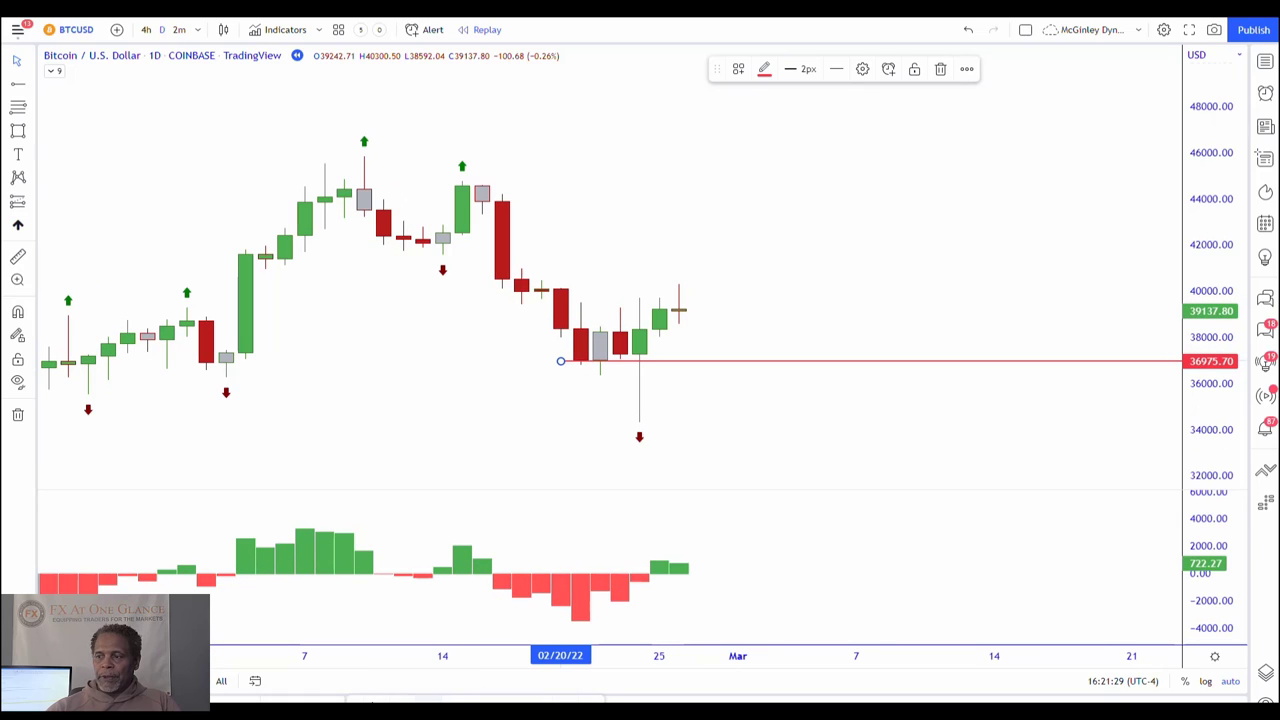
pyautogui.click(428, 702)
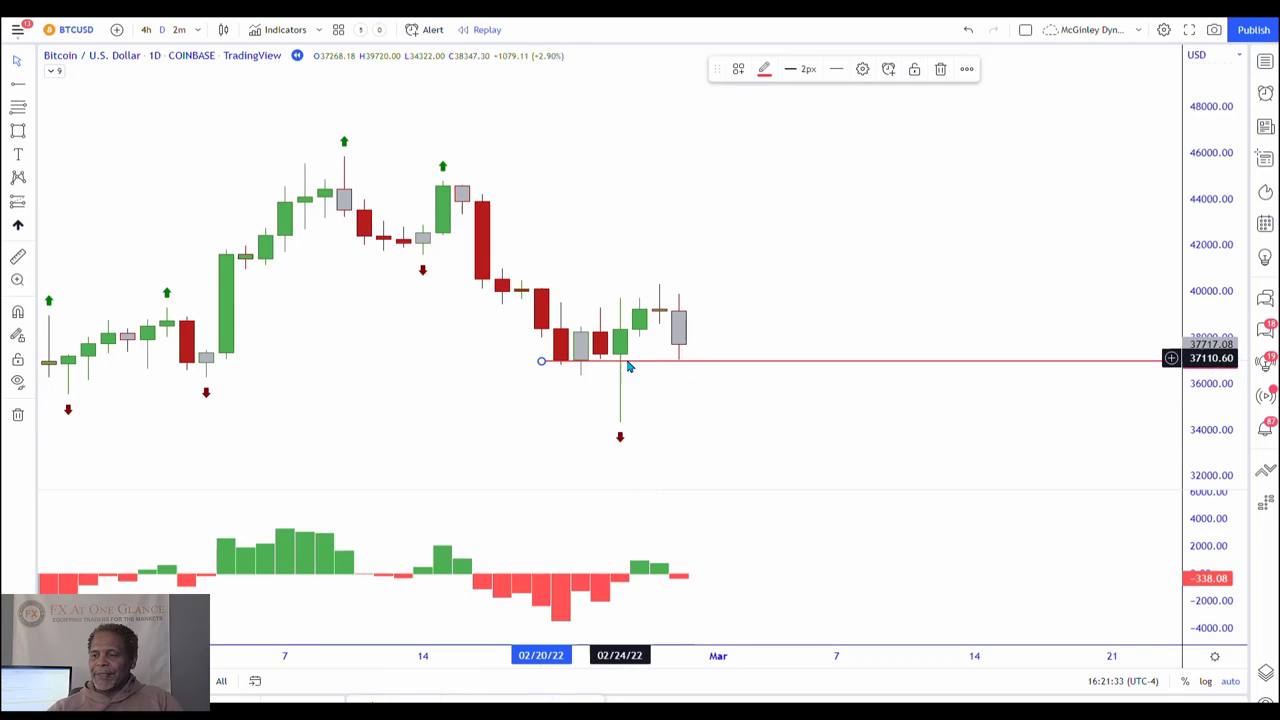
pyautogui.scroll(2, 665, 410)
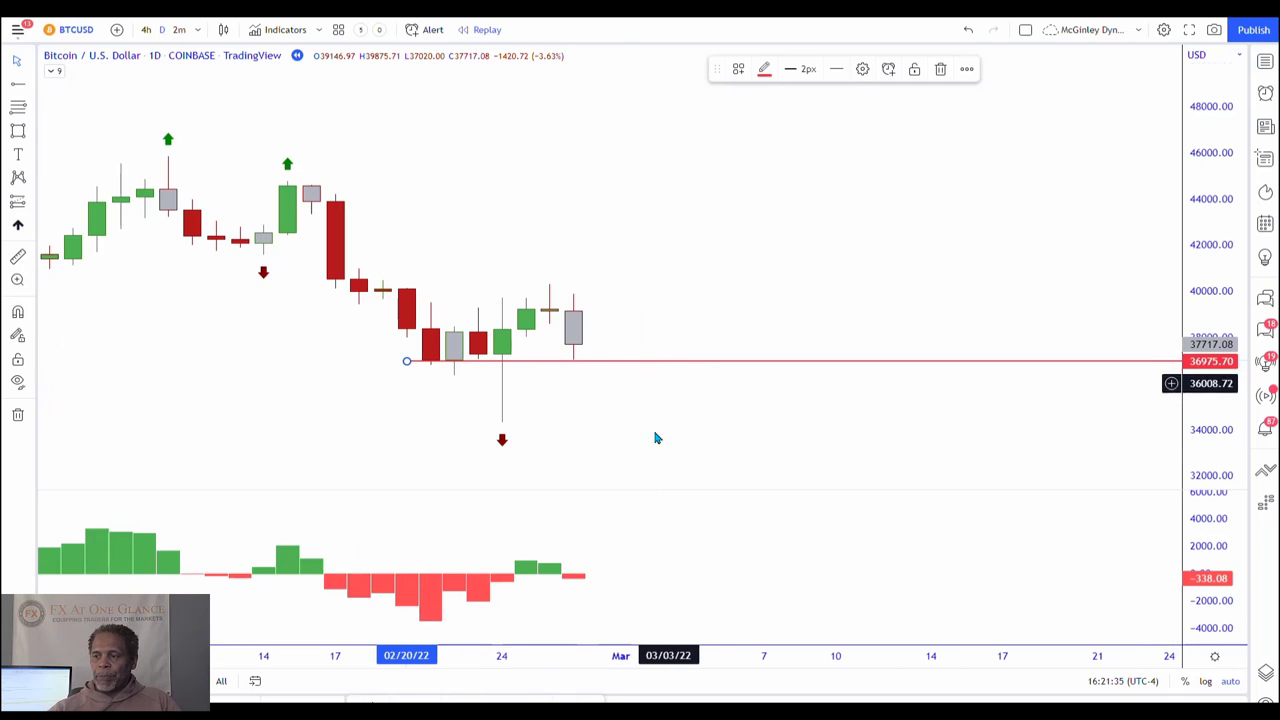
pyautogui.moveTo(610, 462); pyautogui.dragTo(877, 466)
pyautogui.scroll(2, 823, 460)
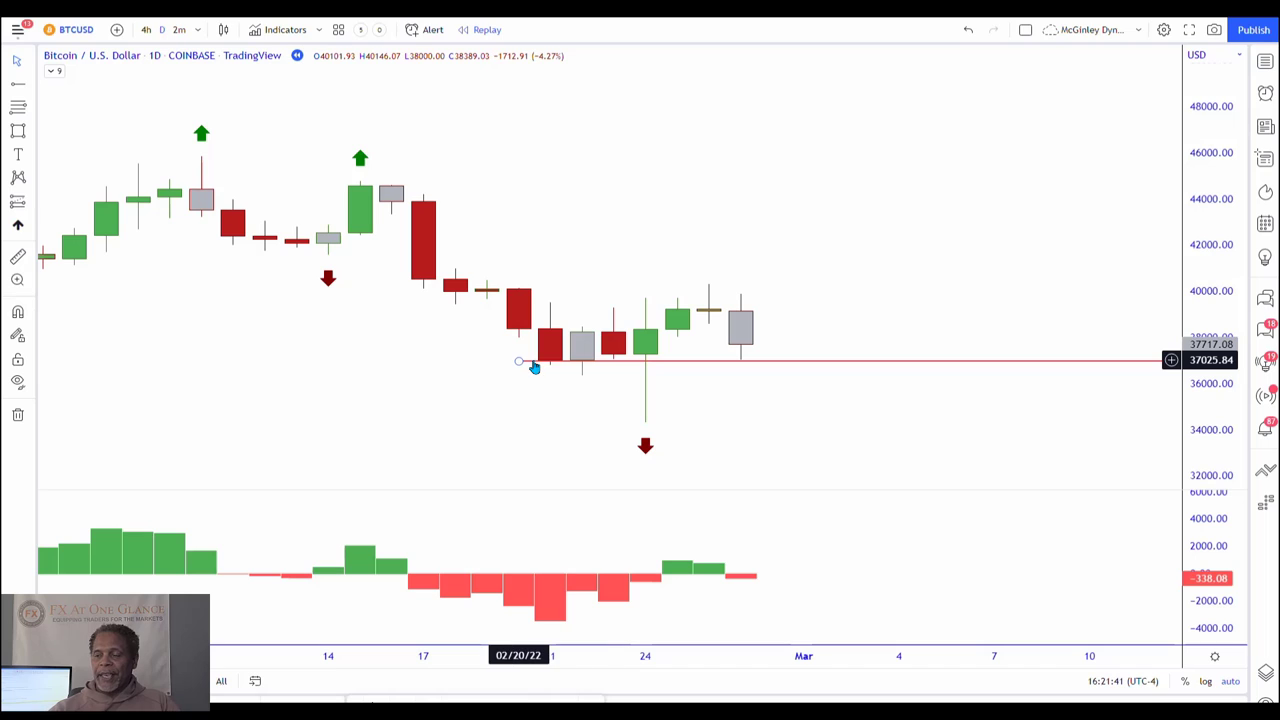
pyautogui.moveTo(534, 368); pyautogui.dragTo(527, 364)
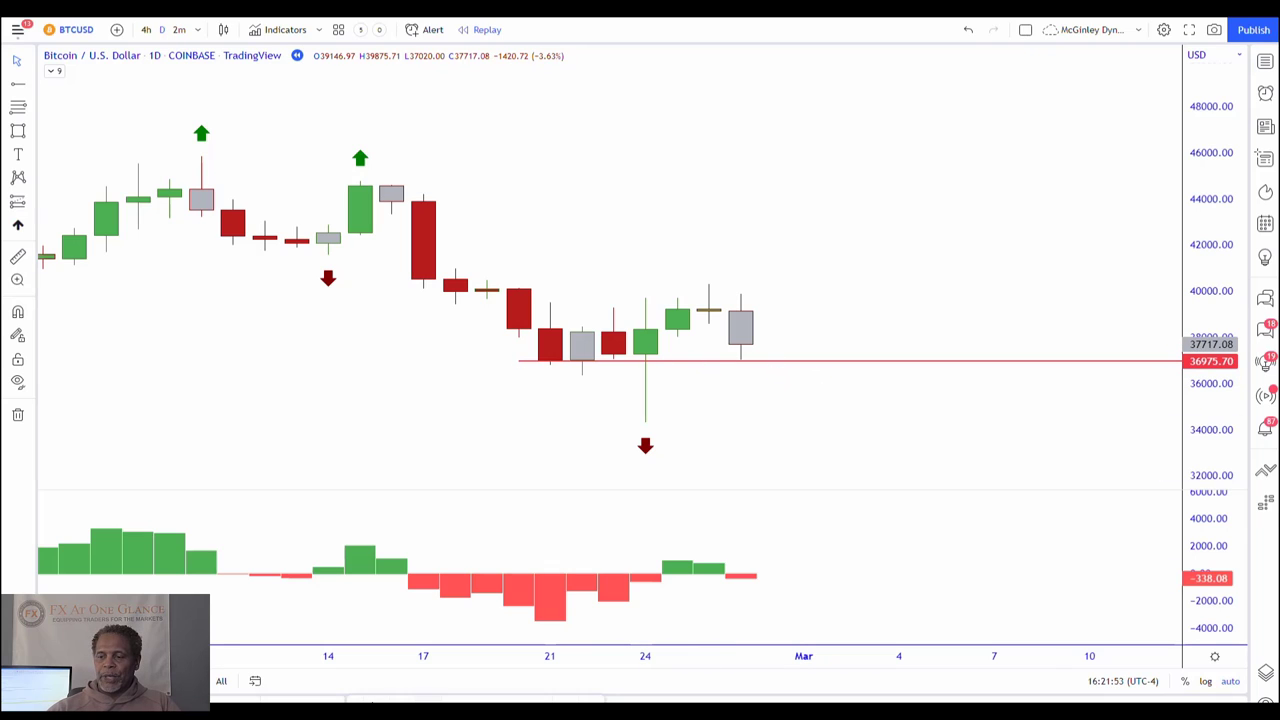
pyautogui.hotkey('shift', 'Right')
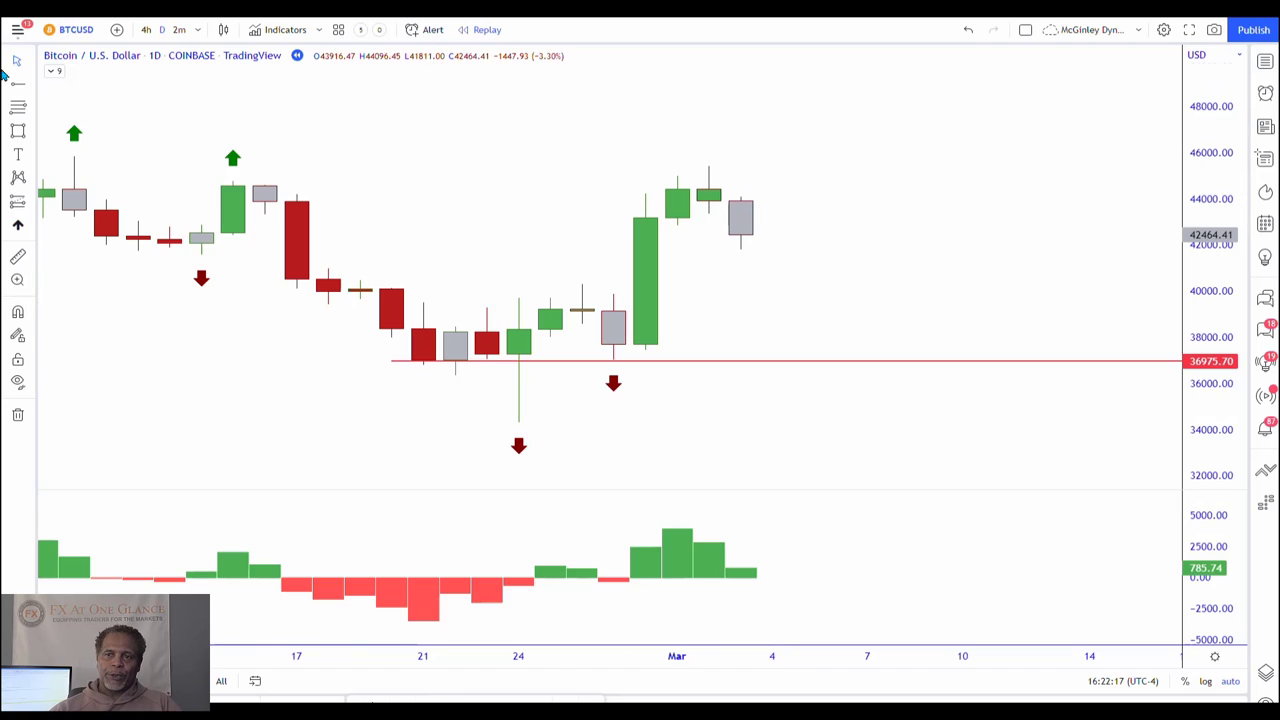
# Add a 44569.47 resistance ray at the recent highs, replay one candle, and extend the ray back to mid-February
pyautogui.click(18, 83)
pyautogui.click(656, 188)
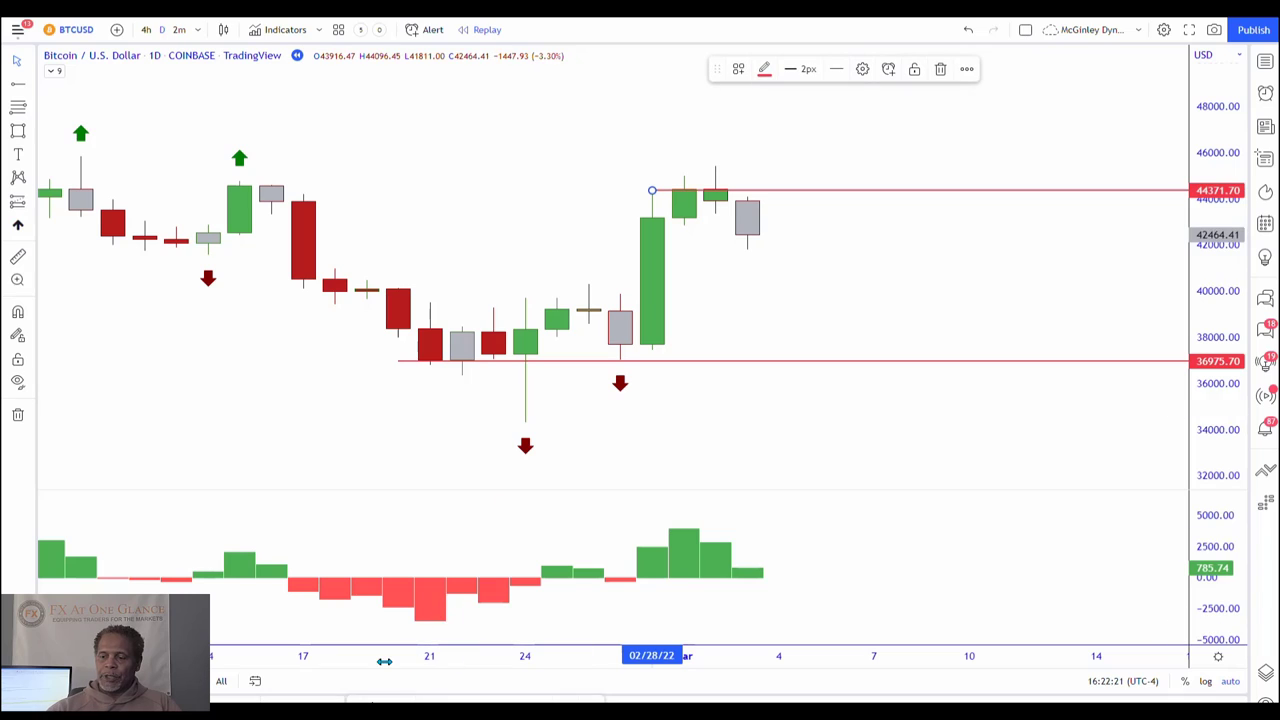
pyautogui.hotkey('shift', 'Right')
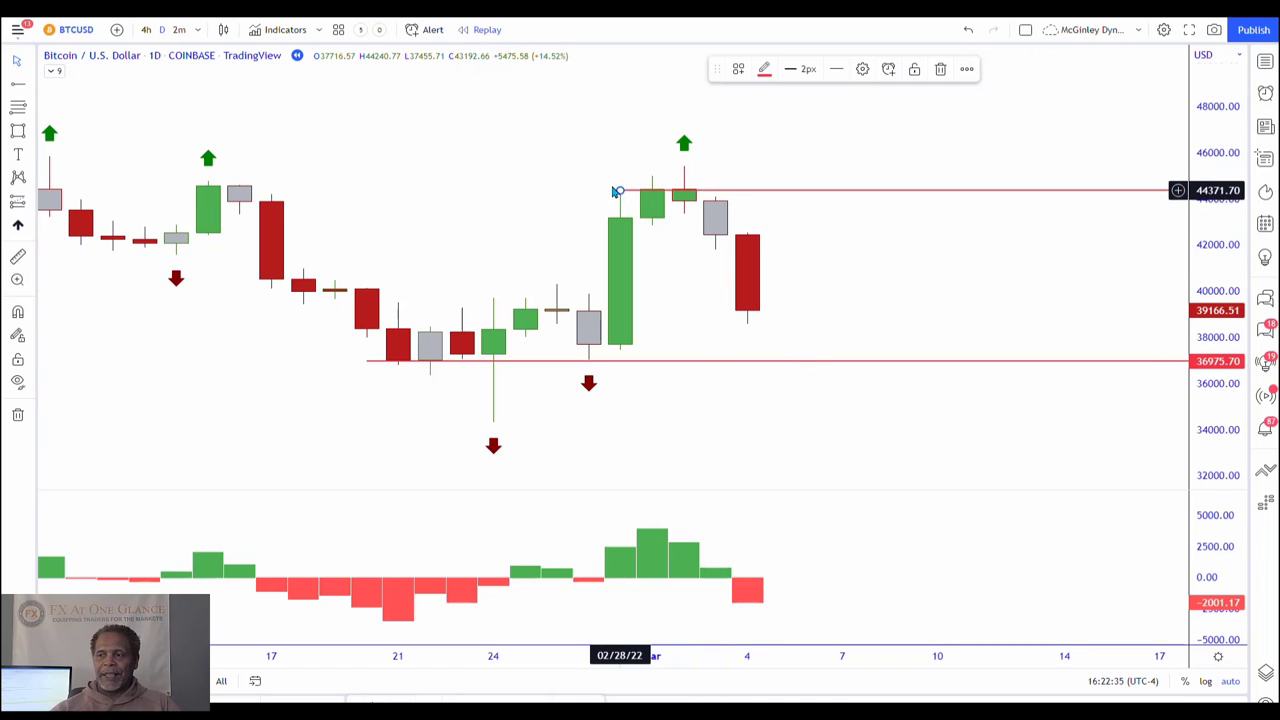
pyautogui.moveTo(620, 190); pyautogui.dragTo(190, 187)
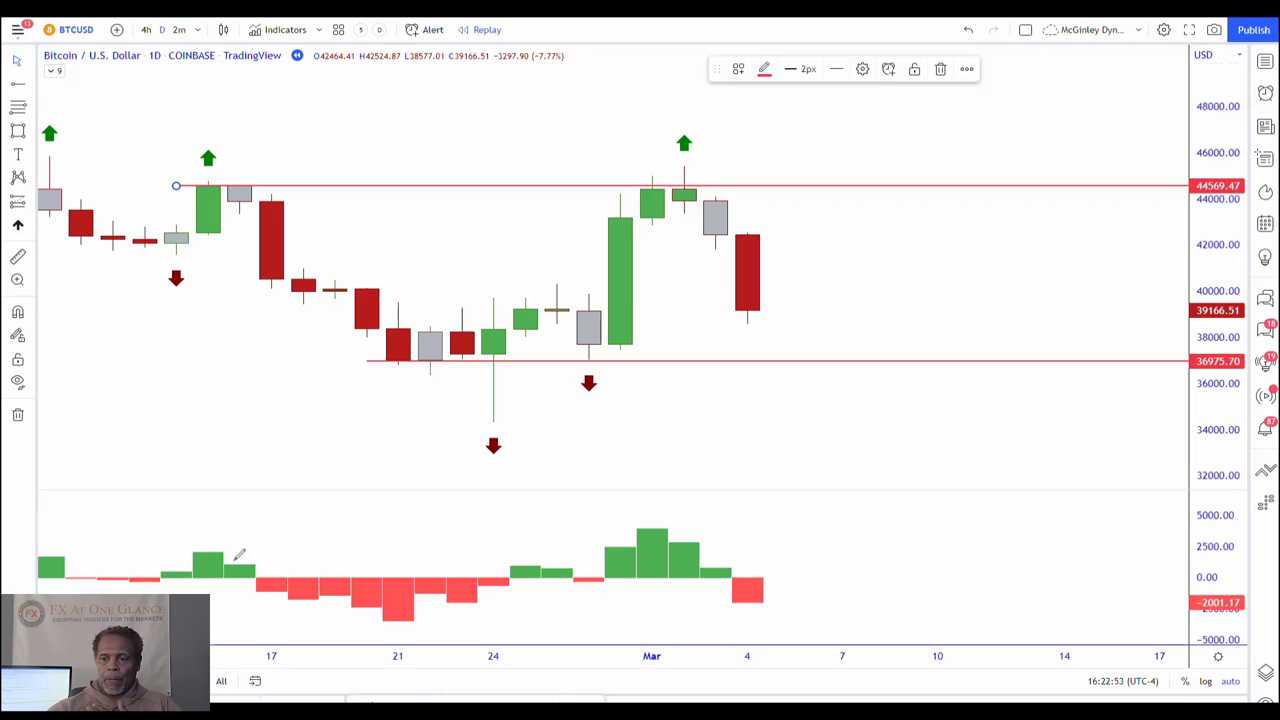
# Sketch over the delta histogram and the 44569 ray, then erase all the sketch strokes
pyautogui.moveTo(198, 551); pyautogui.dragTo(374, 541)
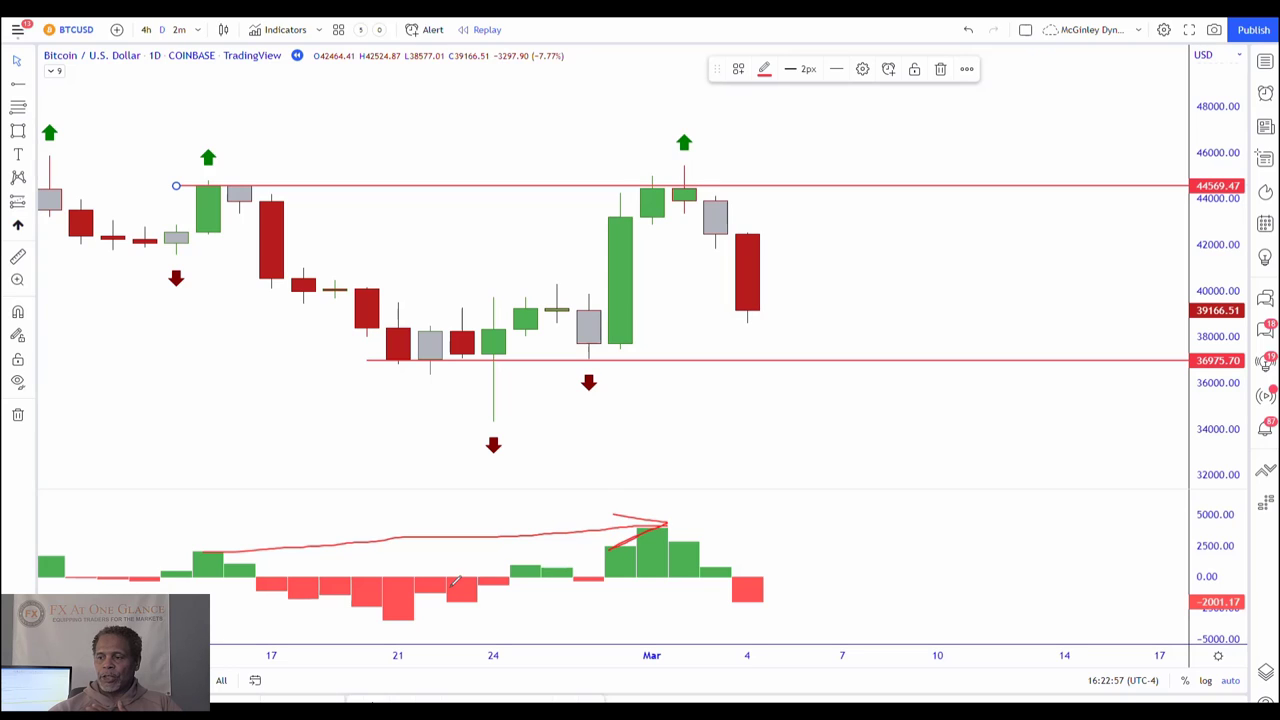
pyautogui.moveTo(204, 176); pyautogui.dragTo(686, 174)
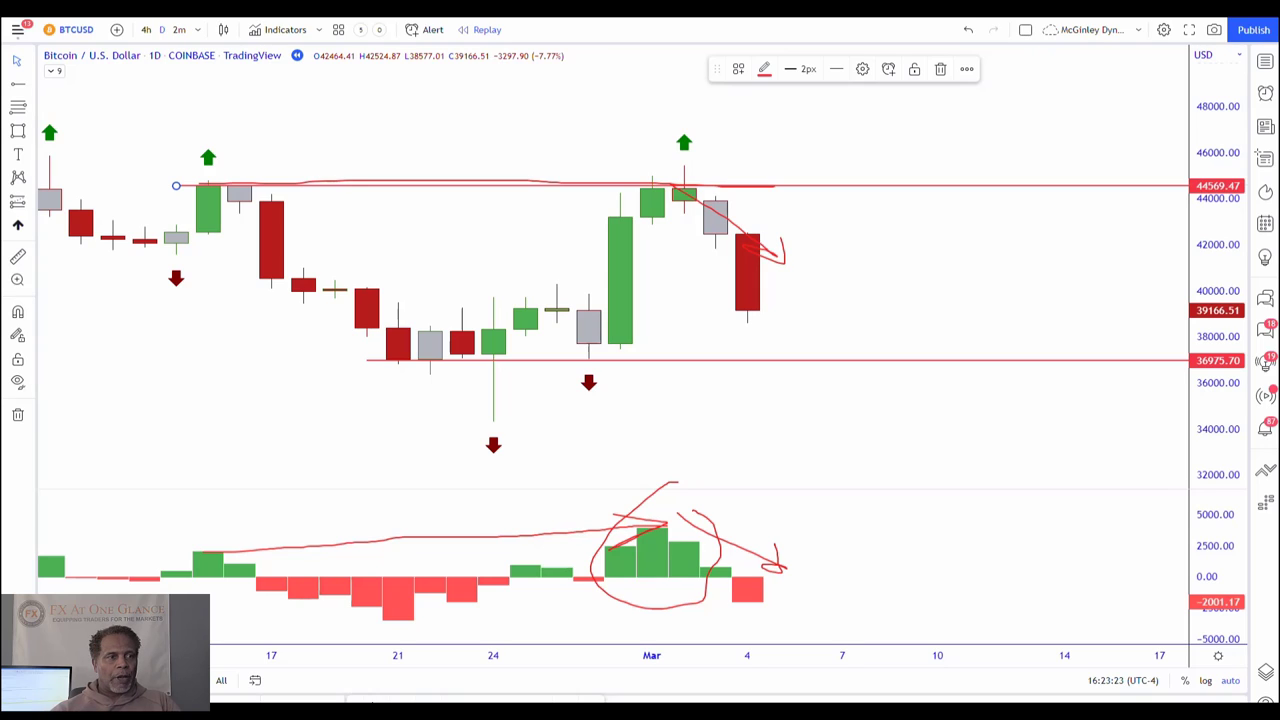
pyautogui.press('Escape')
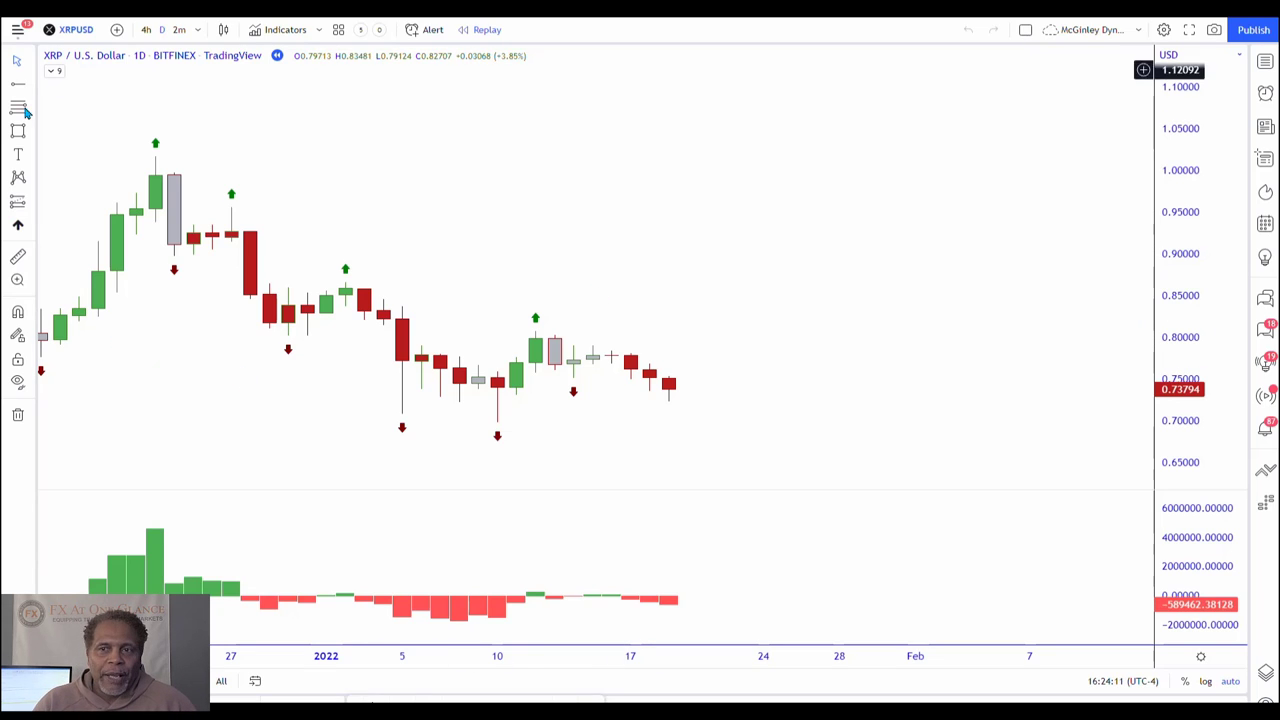
# Place a 0.73810 ray under XRP's lows starting in early January, then replay two candles
pyautogui.click(443, 391)
pyautogui.moveTo(443, 391); pyautogui.dragTo(360, 397)
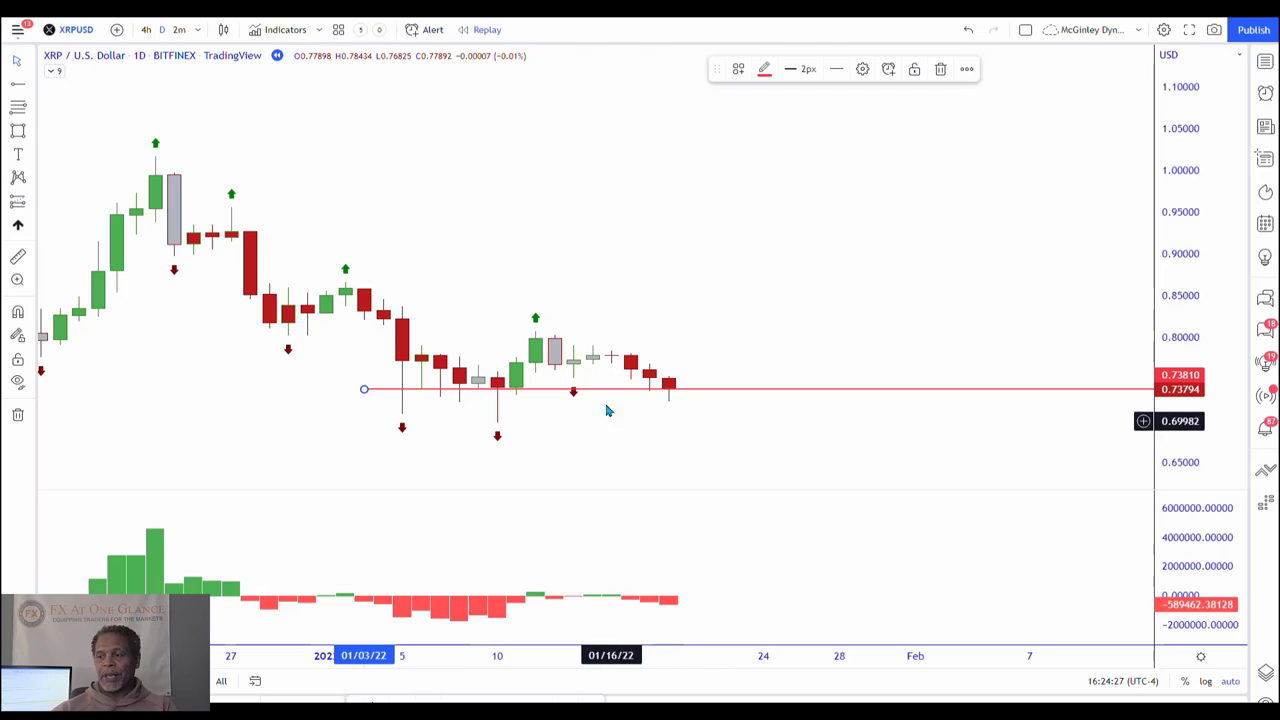
pyautogui.click(563, 252)
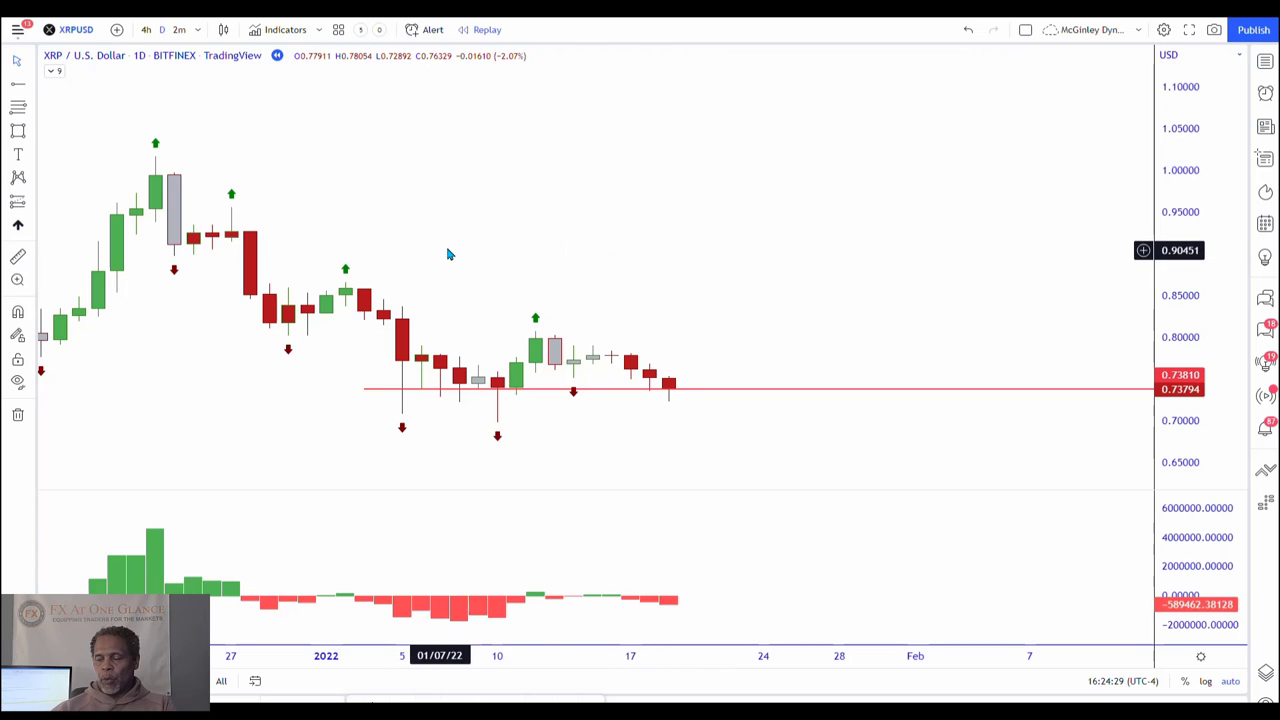
pyautogui.press('Right')
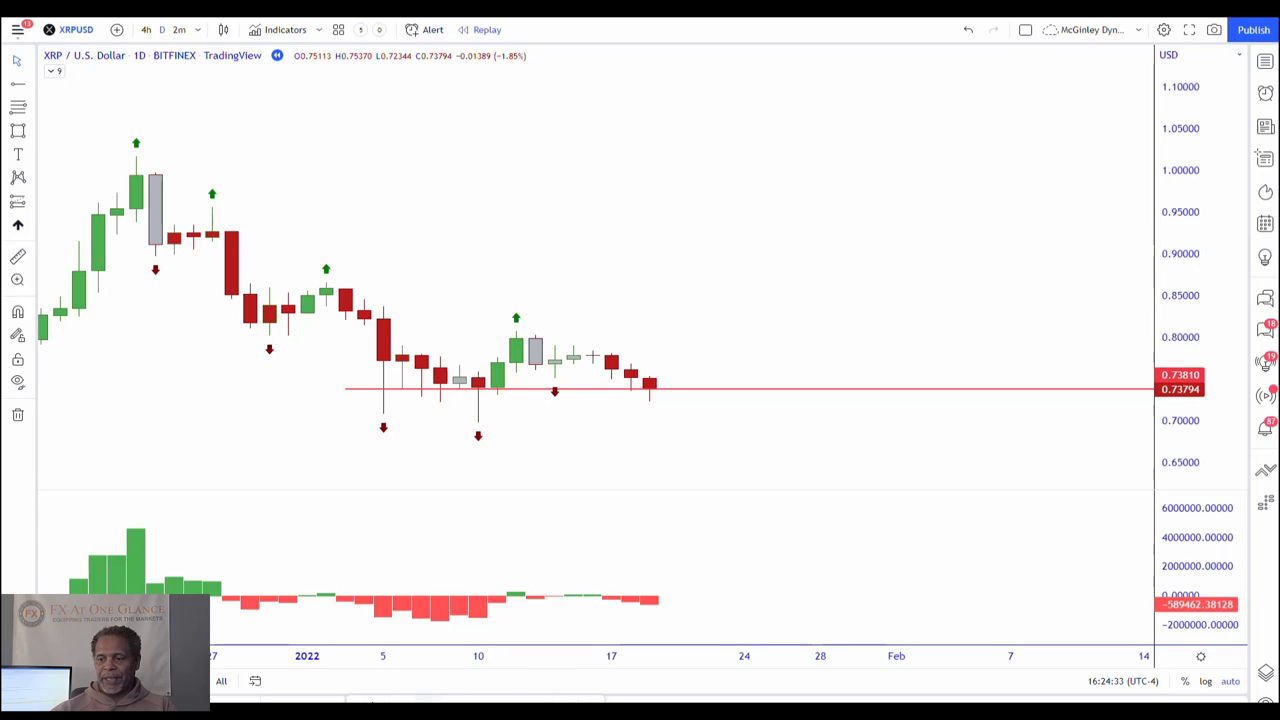
pyautogui.press('Right')
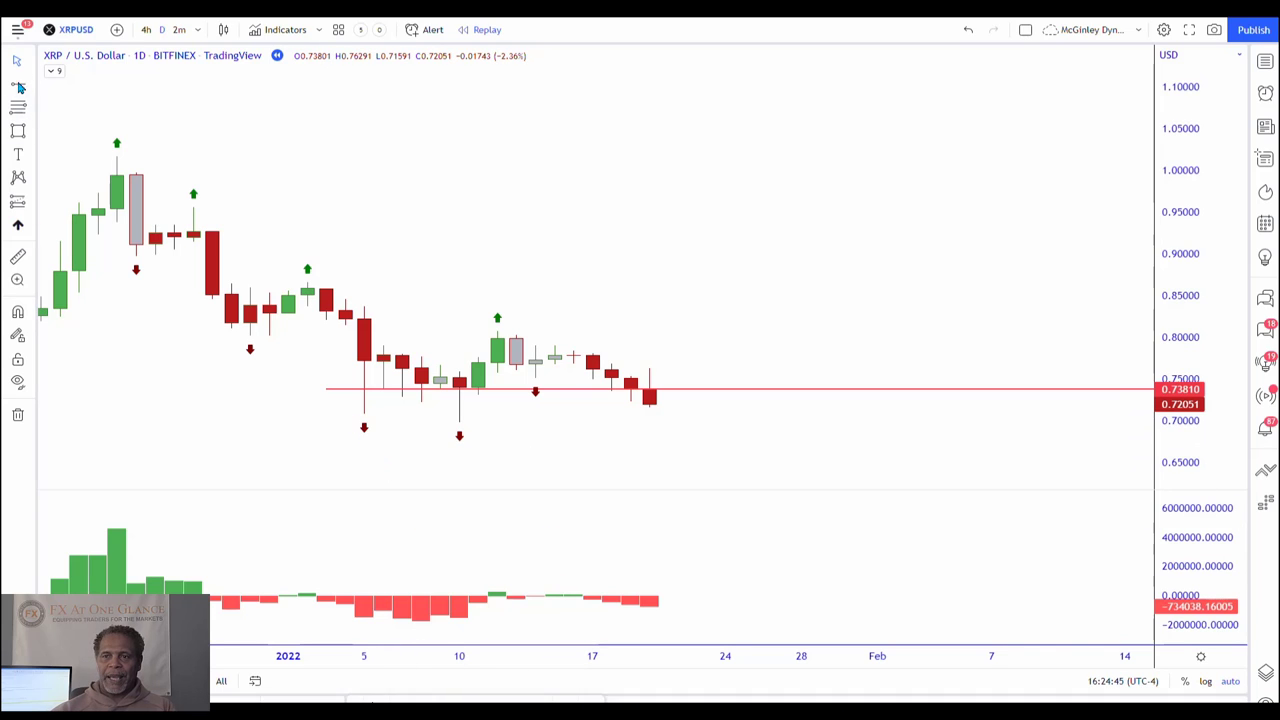
# Place a second ray at 0.69826 under the January 5 low and shift its start left
pyautogui.click(362, 426)
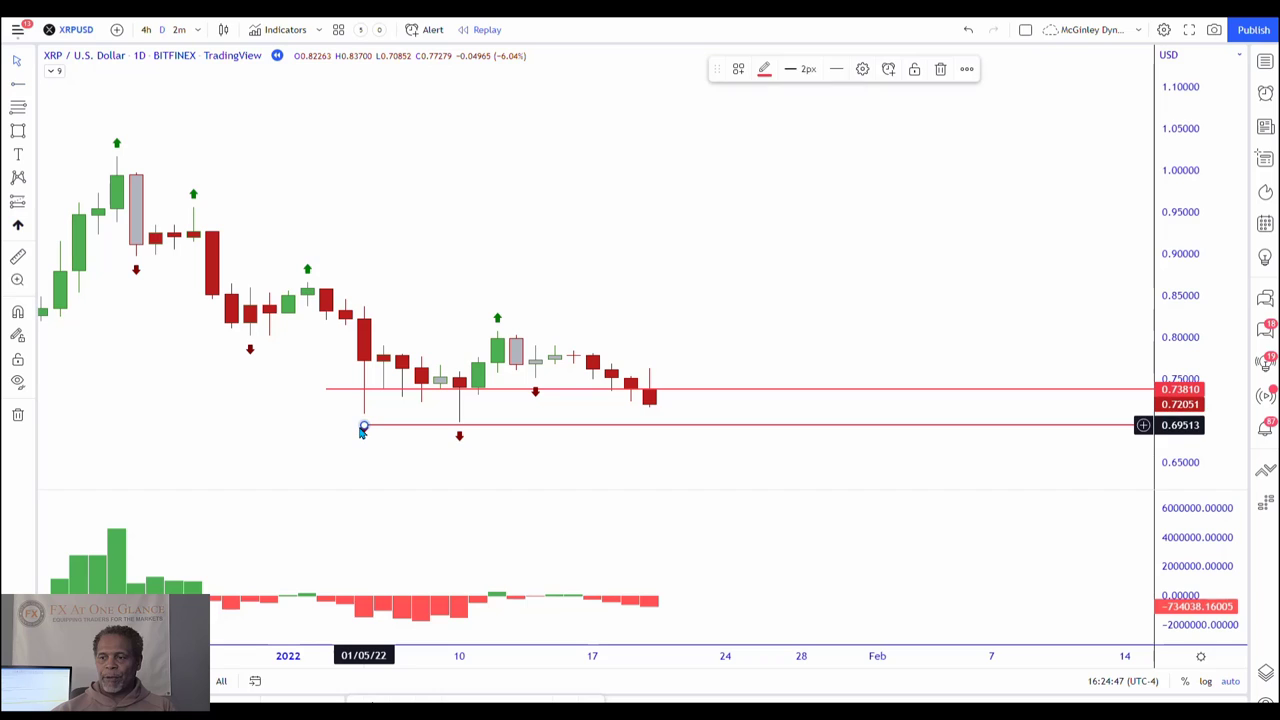
pyautogui.moveTo(357, 432); pyautogui.dragTo(279, 428)
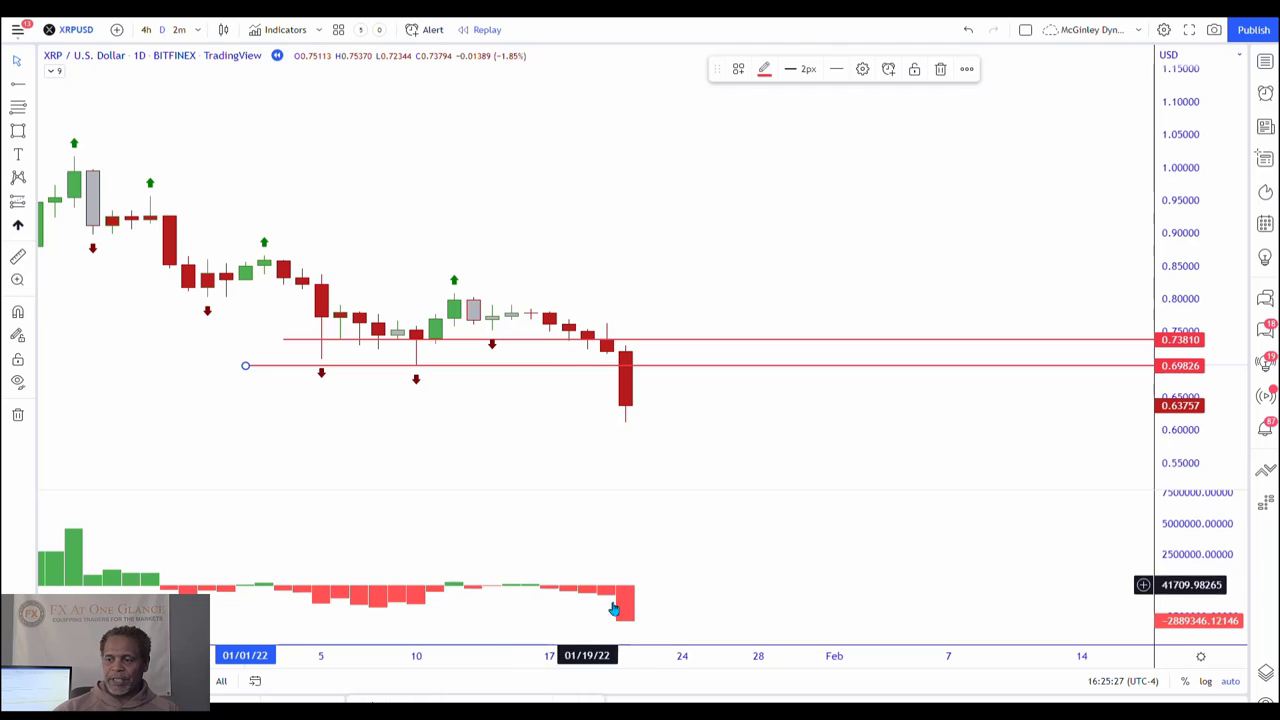
# Delete the 0.73810 and 0.70022 rays from the XRP chart
pyautogui.click(673, 343)
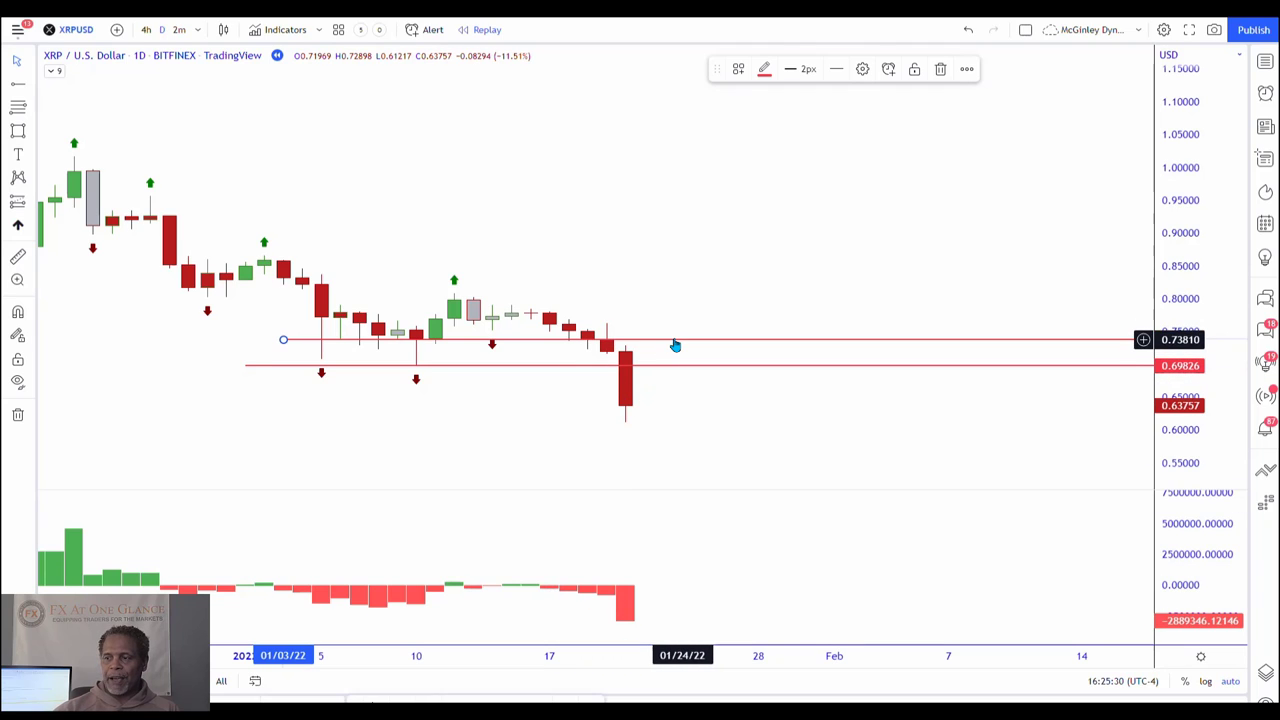
pyautogui.click(942, 70)
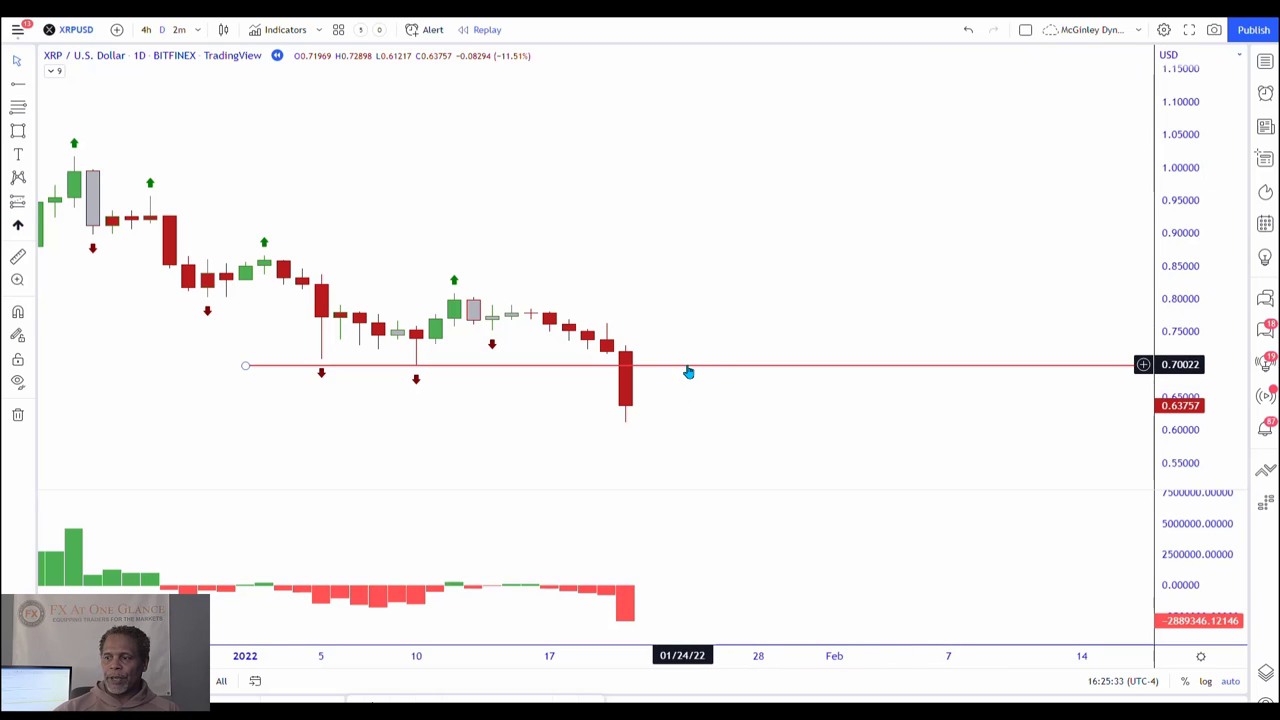
pyautogui.click(688, 368)
pyautogui.click(941, 69)
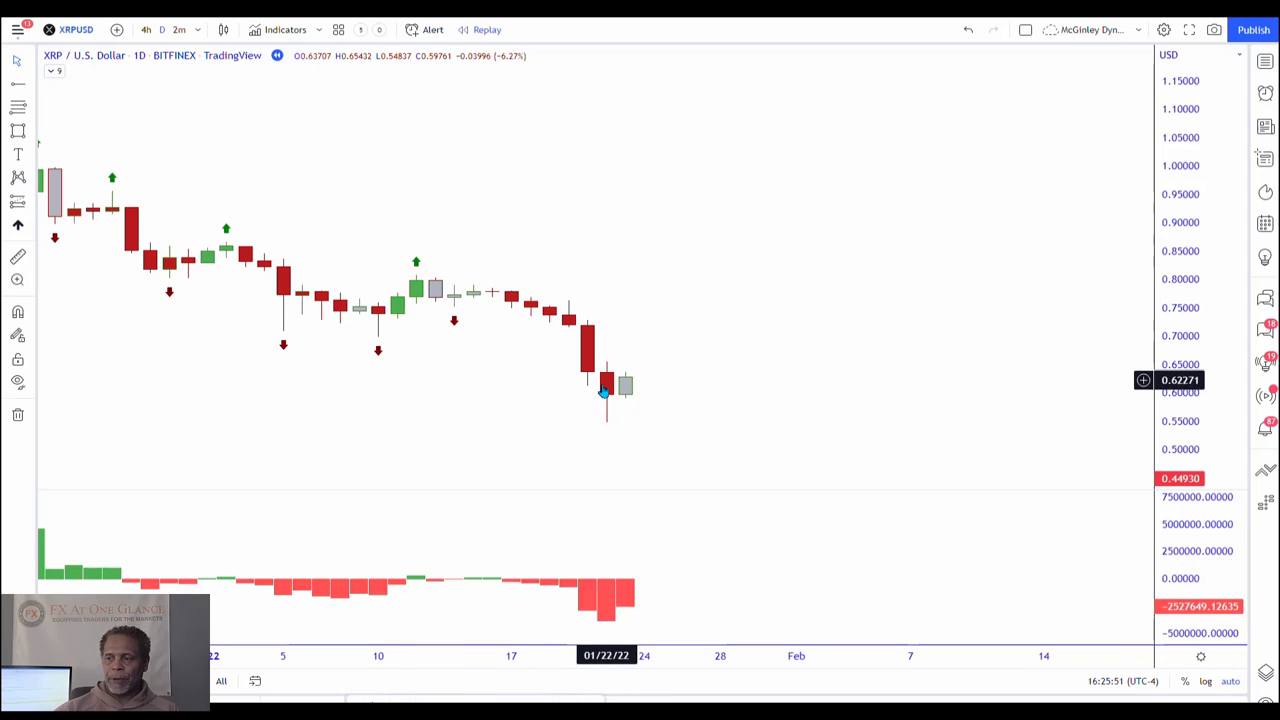
# Draw a support ray at 0.59605 under the newest lows and replay one more candle
pyautogui.click(16, 84)
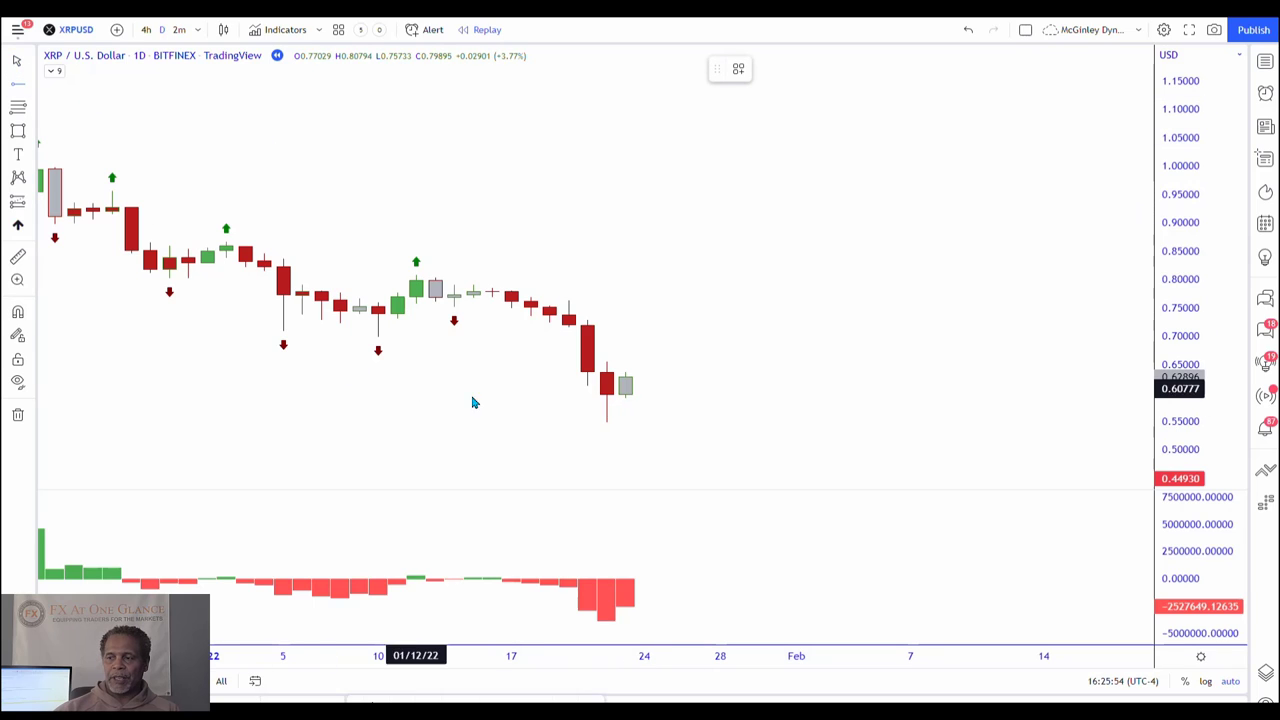
pyautogui.click(535, 403)
pyautogui.moveTo(534, 403); pyautogui.dragTo(446, 399)
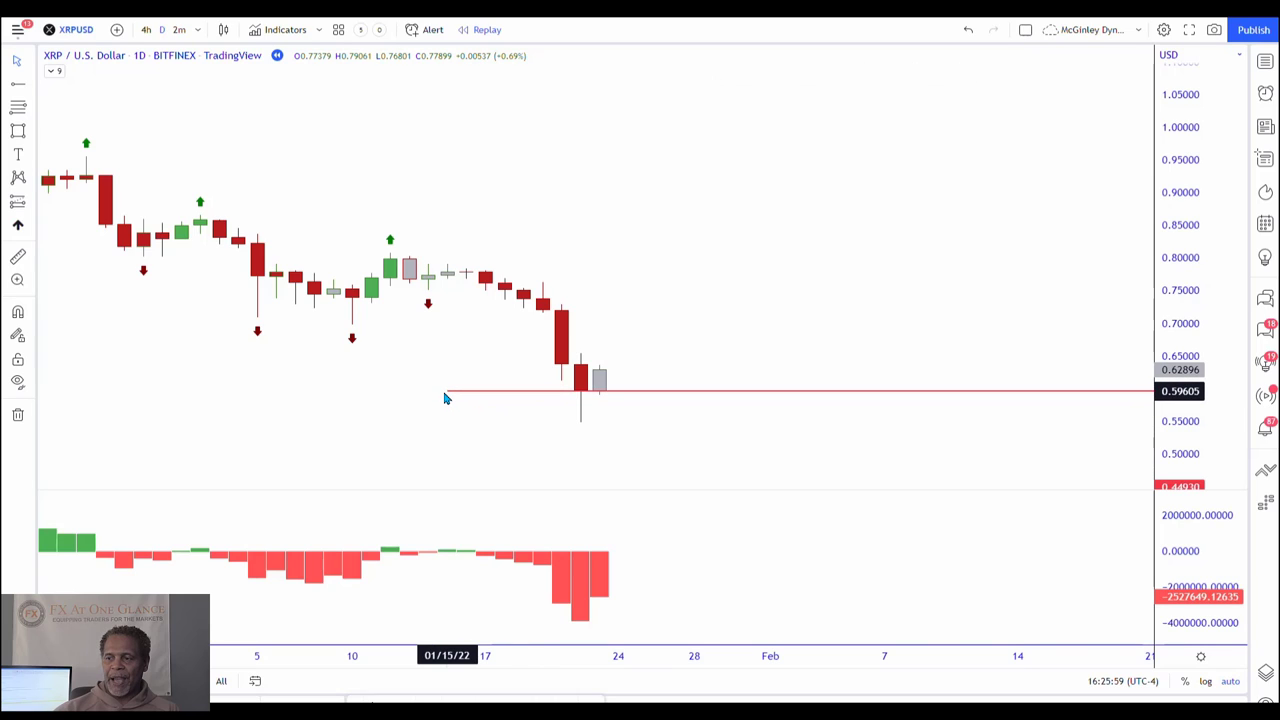
pyautogui.click(426, 418)
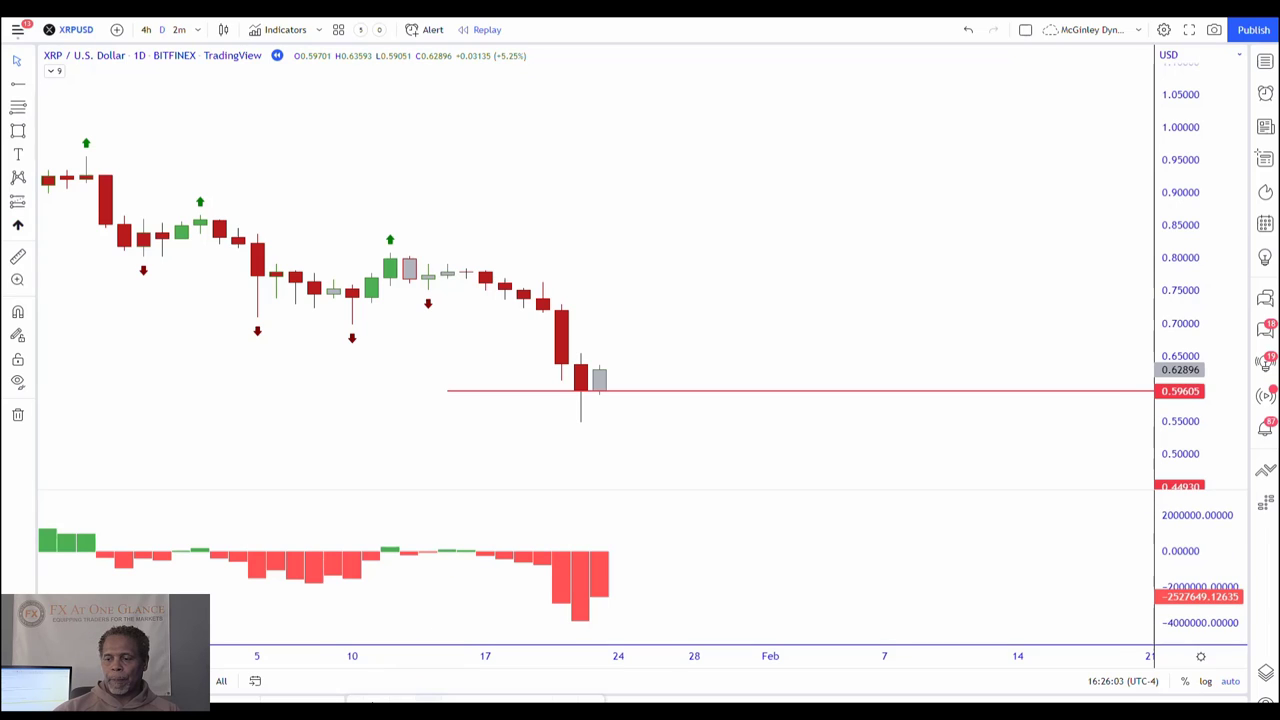
pyautogui.hotkey('shift', 'Right')
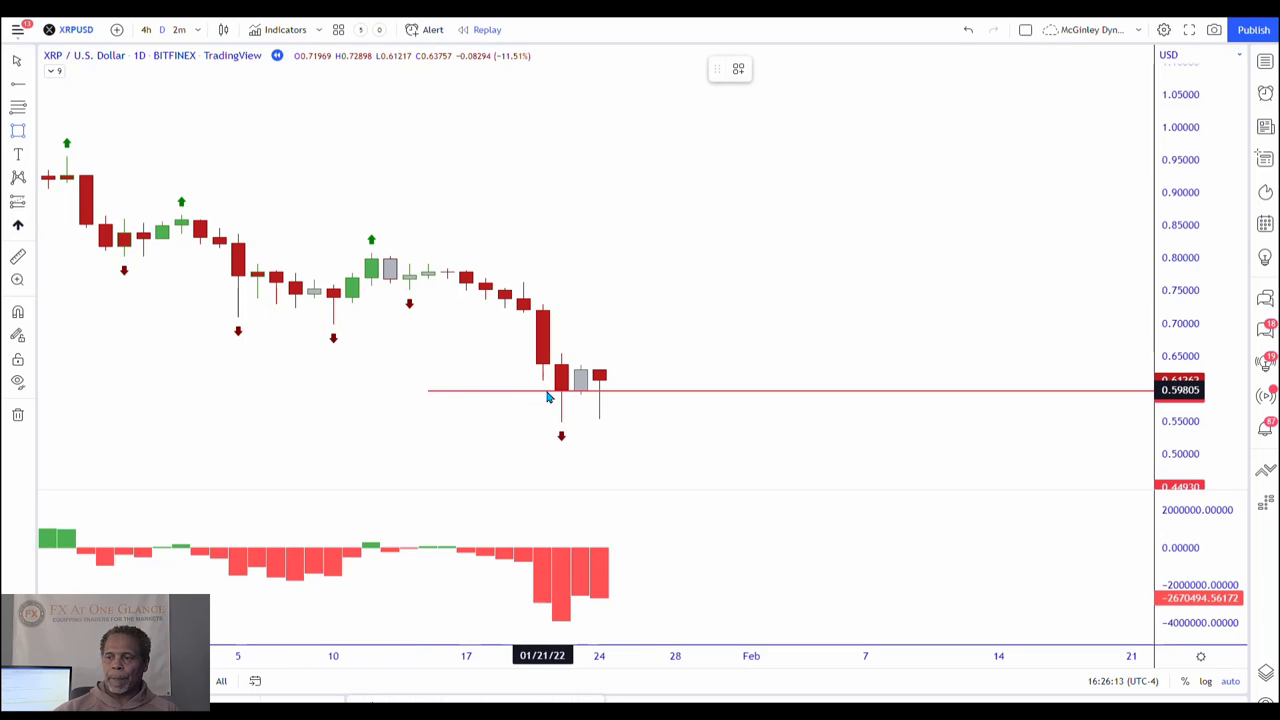
# Draw a yellow demand zone from 0.59605 down to 0.54607 and stretch its left edge to 01/21/22
pyautogui.moveTo(558, 397)
pyautogui.mouseDown()
pyautogui.moveTo(894, 466)
pyautogui.moveTo(923, 424)
pyautogui.mouseUp()
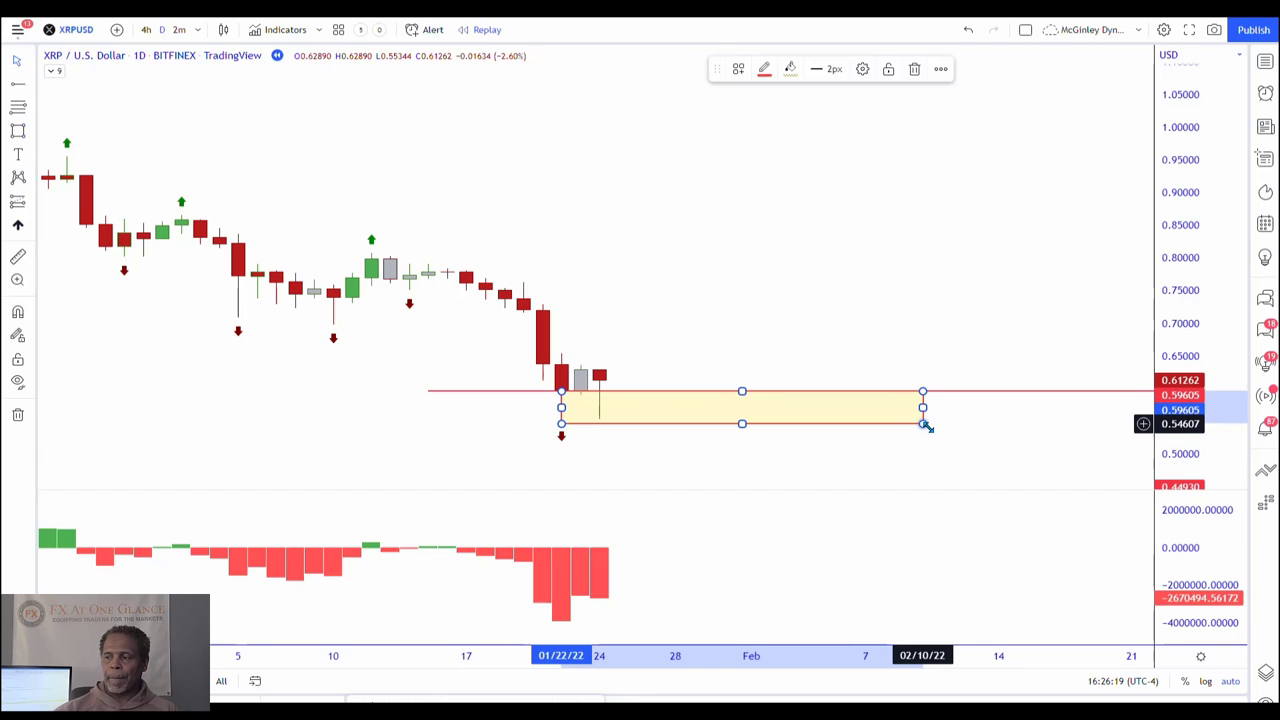
pyautogui.click(960, 434)
pyautogui.scroll(2, 740, 495)
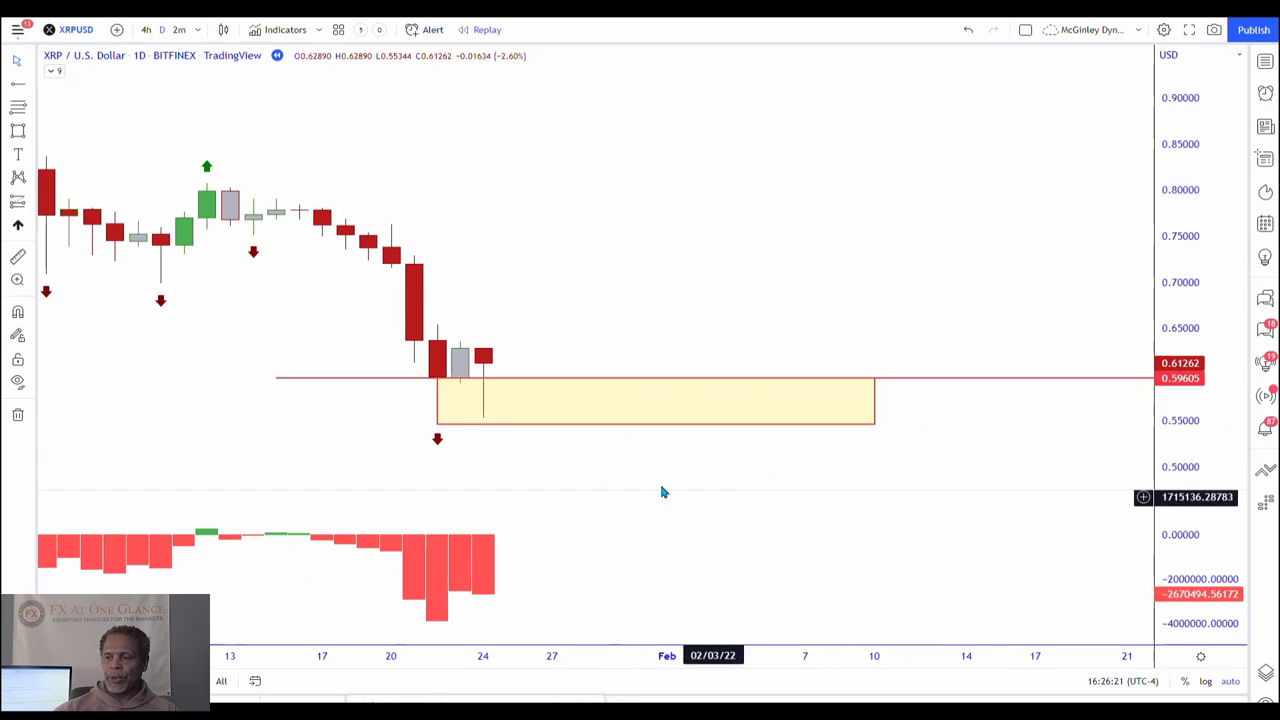
pyautogui.click(438, 400)
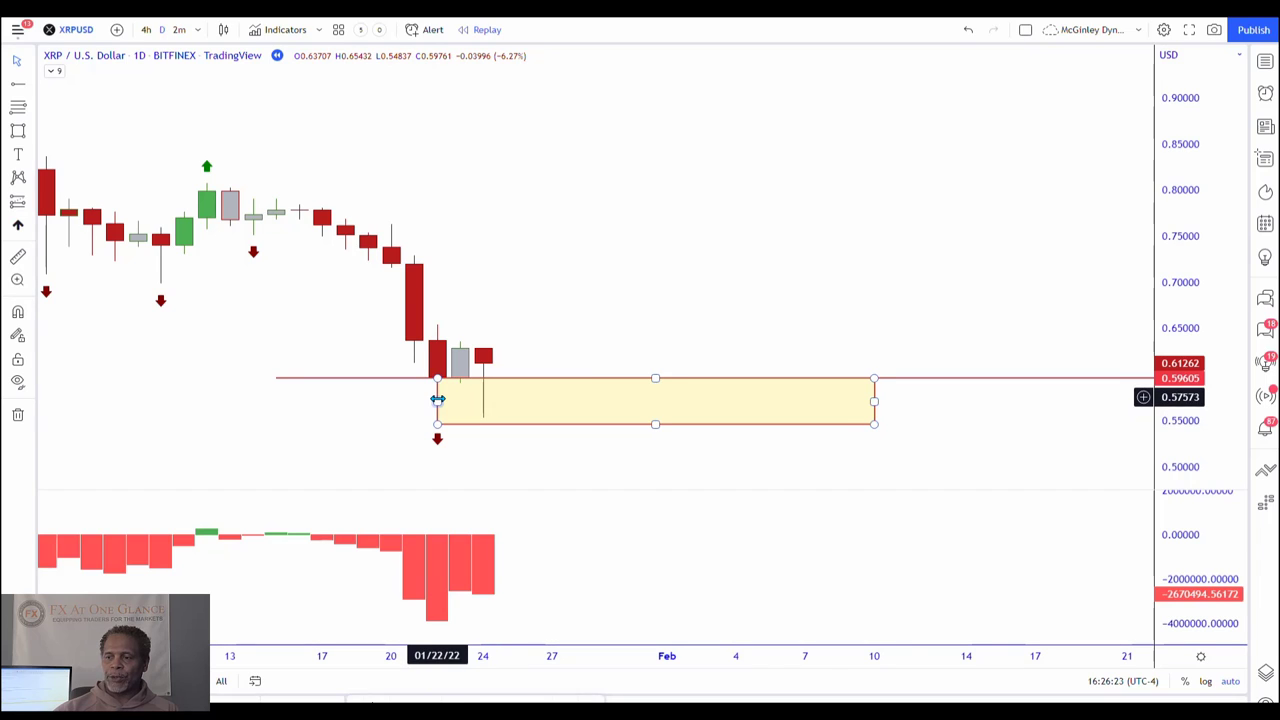
pyautogui.moveTo(437, 401); pyautogui.dragTo(421, 400)
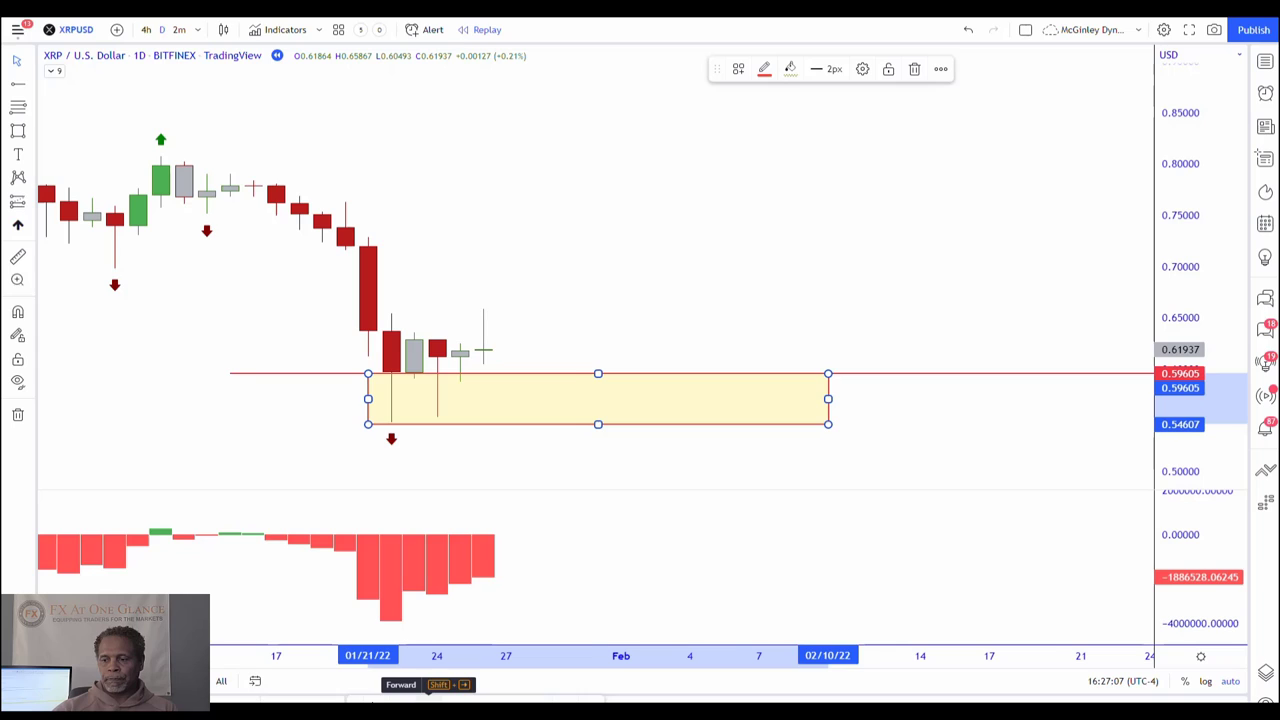
# Replay one daily bar, then brush-annotate the candles above the zone and the rising histogram lows
pyautogui.hotkey('shift', 'Right')
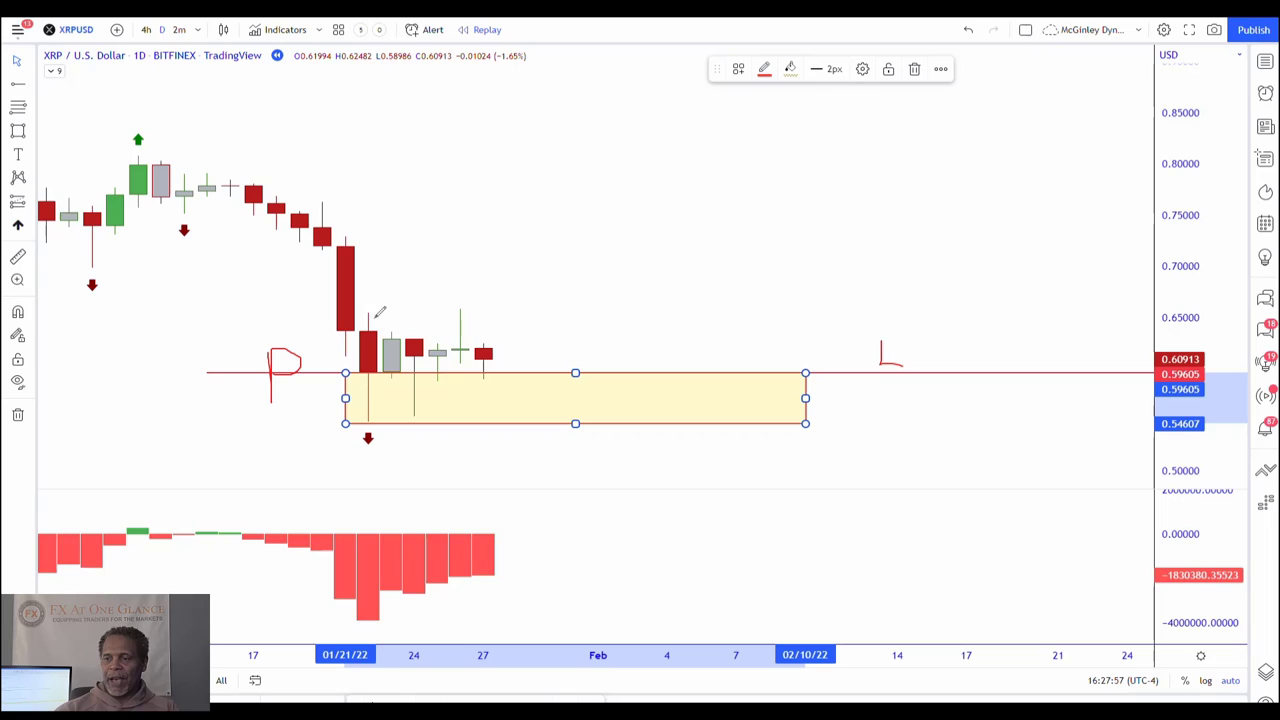
pyautogui.moveTo(369, 316)
pyautogui.mouseDown()
pyautogui.moveTo(352, 356)
pyautogui.moveTo(455, 330)
pyautogui.moveTo(376, 322)
pyautogui.mouseUp()
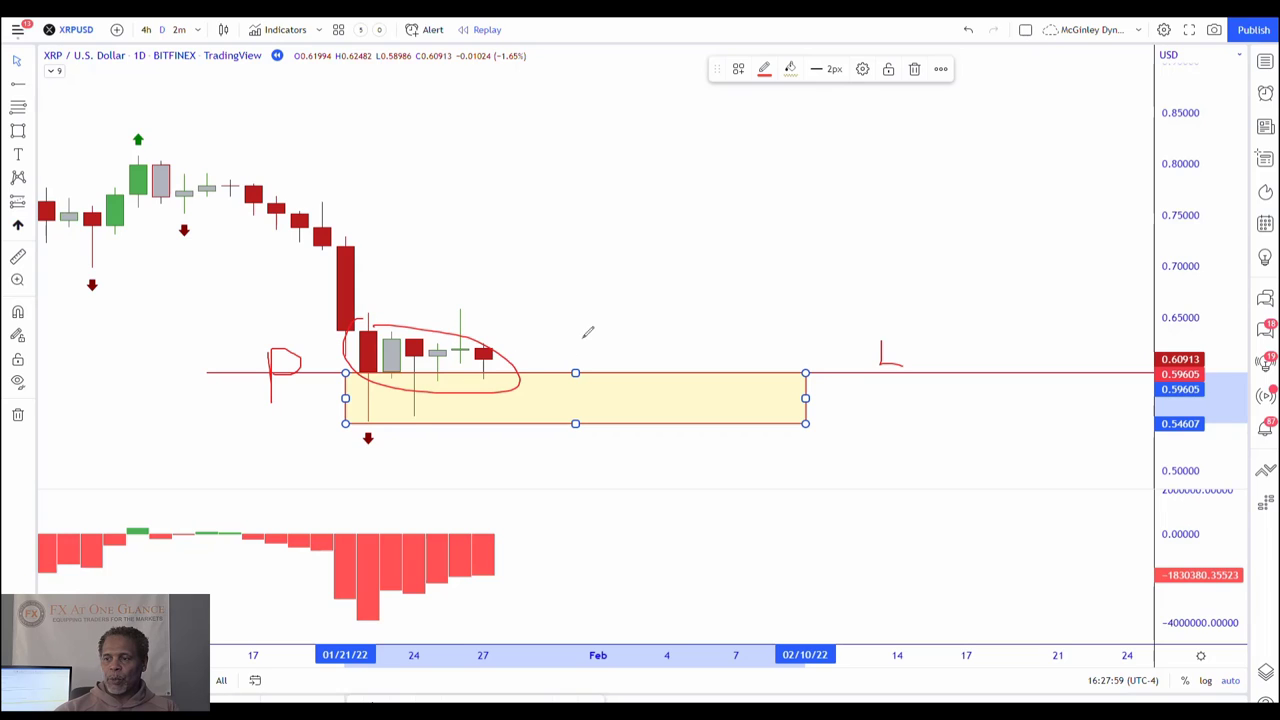
pyautogui.moveTo(612, 296)
pyautogui.mouseDown()
pyautogui.moveTo(621, 266)
pyautogui.moveTo(650, 267)
pyautogui.moveTo(656, 298)
pyautogui.mouseUp()
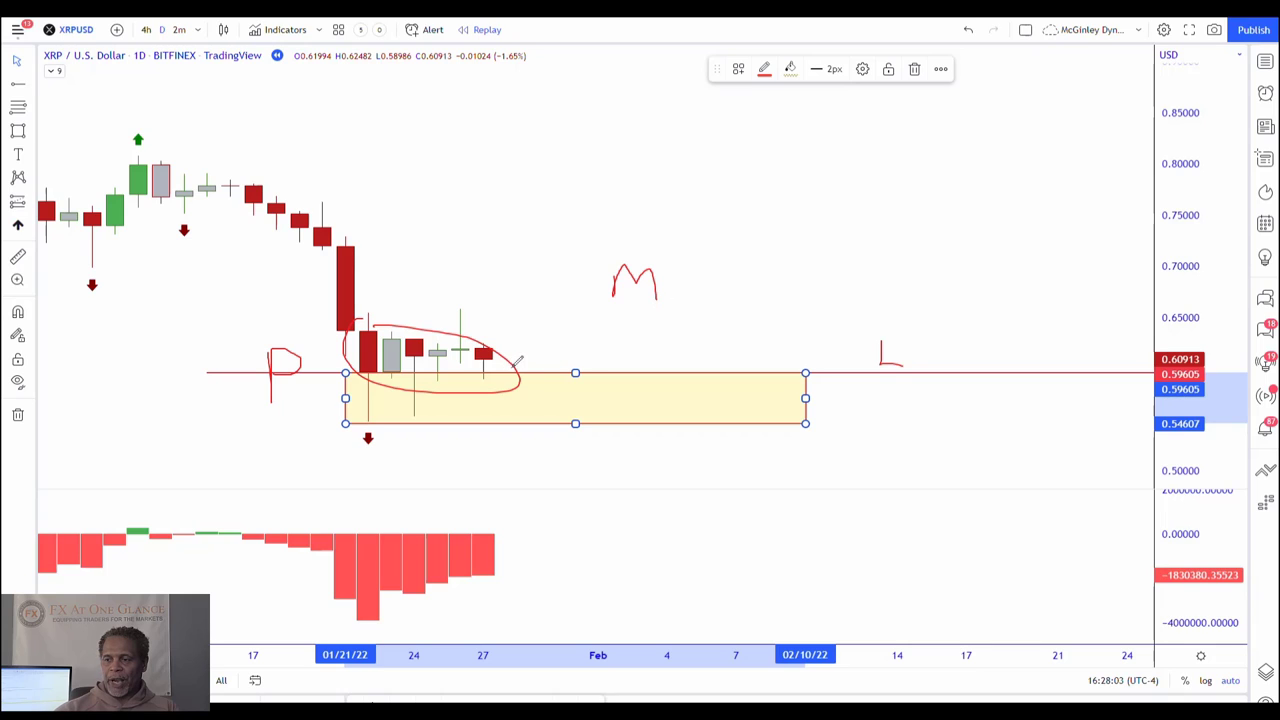
pyautogui.moveTo(394, 367); pyautogui.dragTo(541, 364)
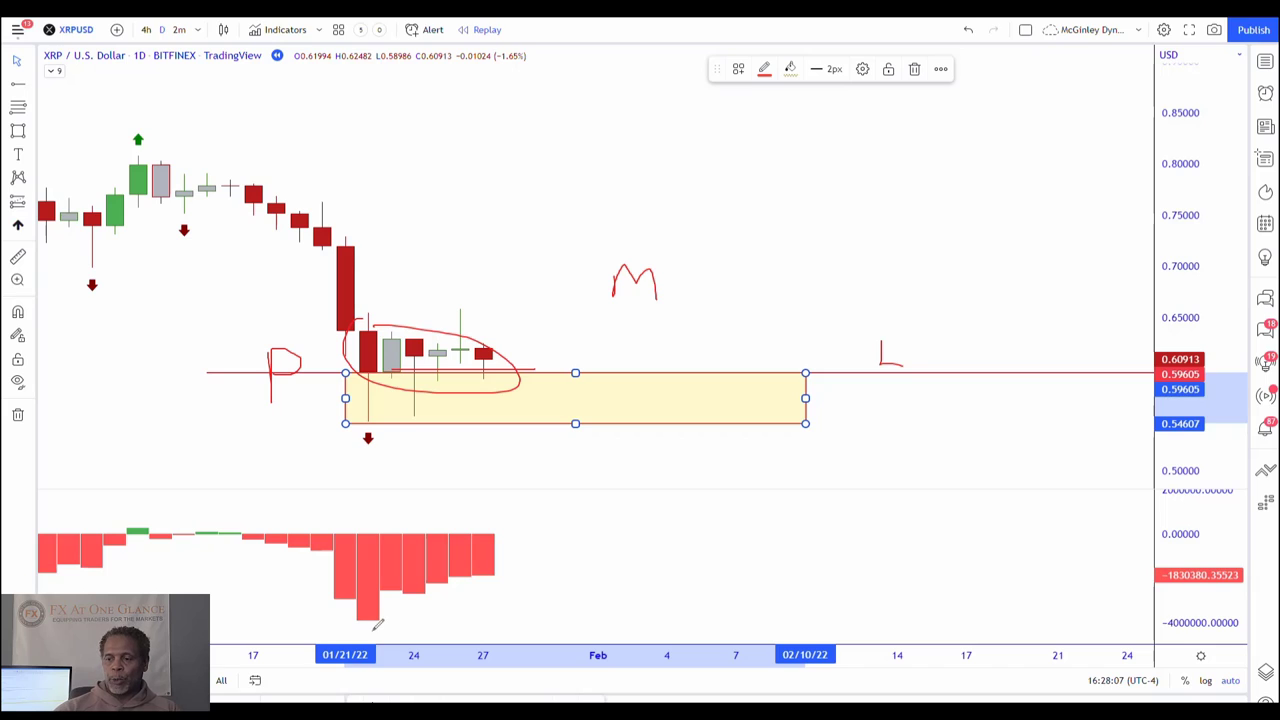
pyautogui.moveTo(376, 622)
pyautogui.mouseDown()
pyautogui.moveTo(514, 575)
pyautogui.moveTo(509, 592)
pyautogui.mouseUp()
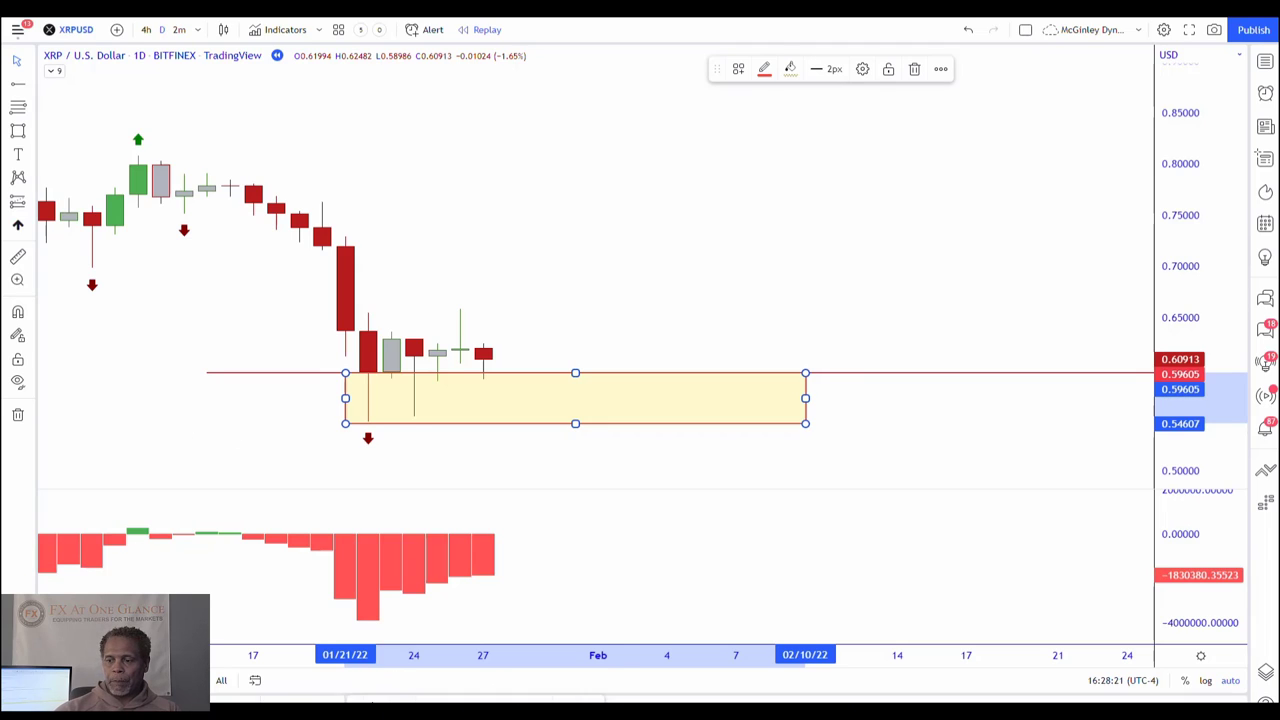
# Advance the XRPUSD replay four daily bars
pyautogui.click(428, 700)
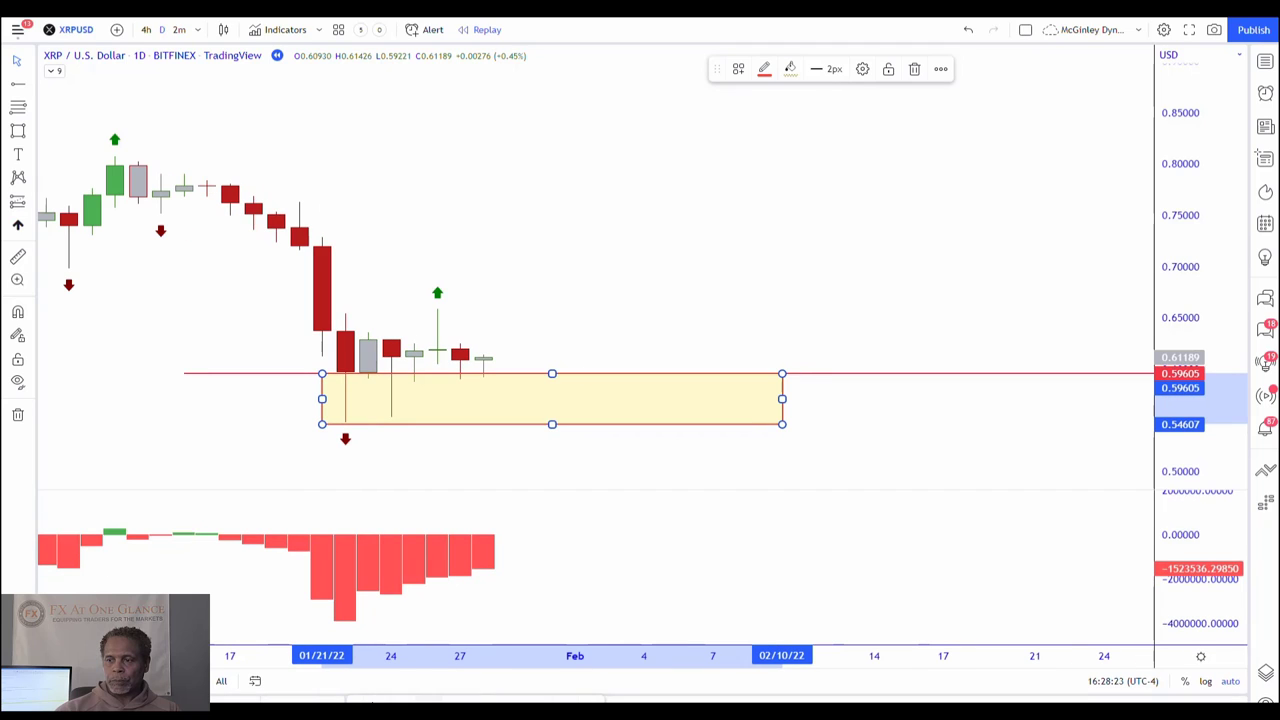
pyautogui.click(428, 700)
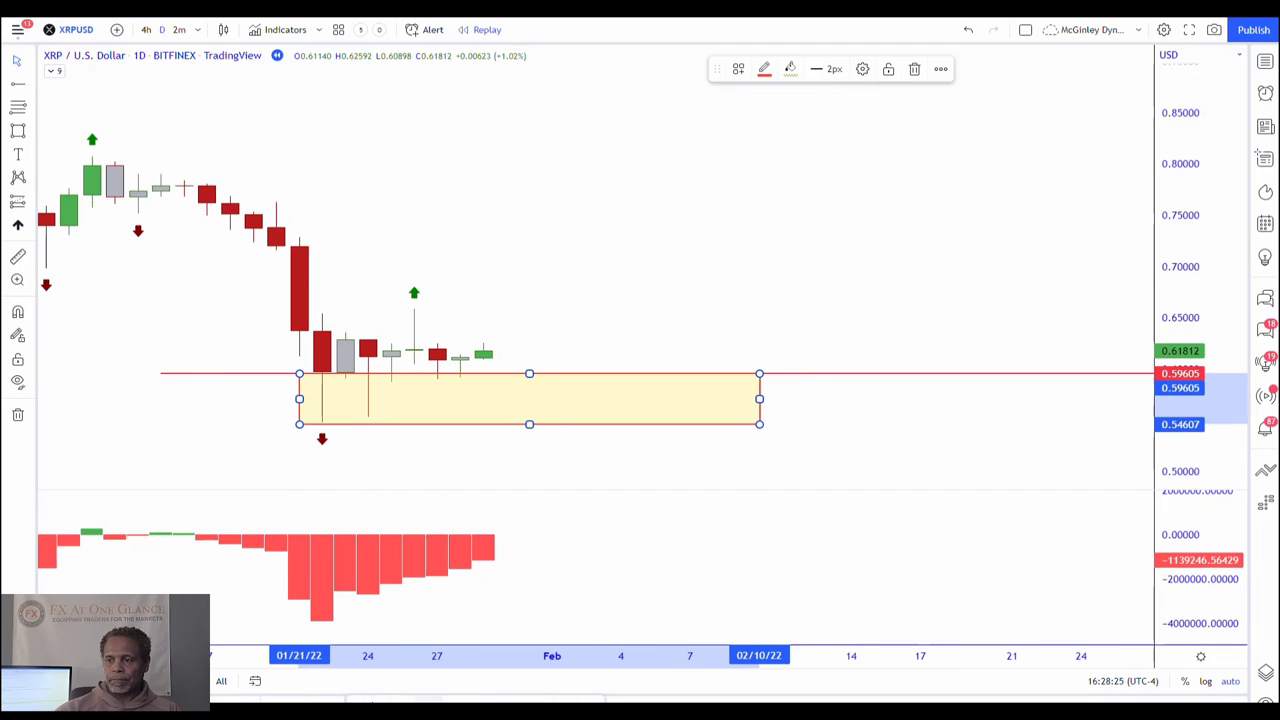
pyautogui.click(428, 700)
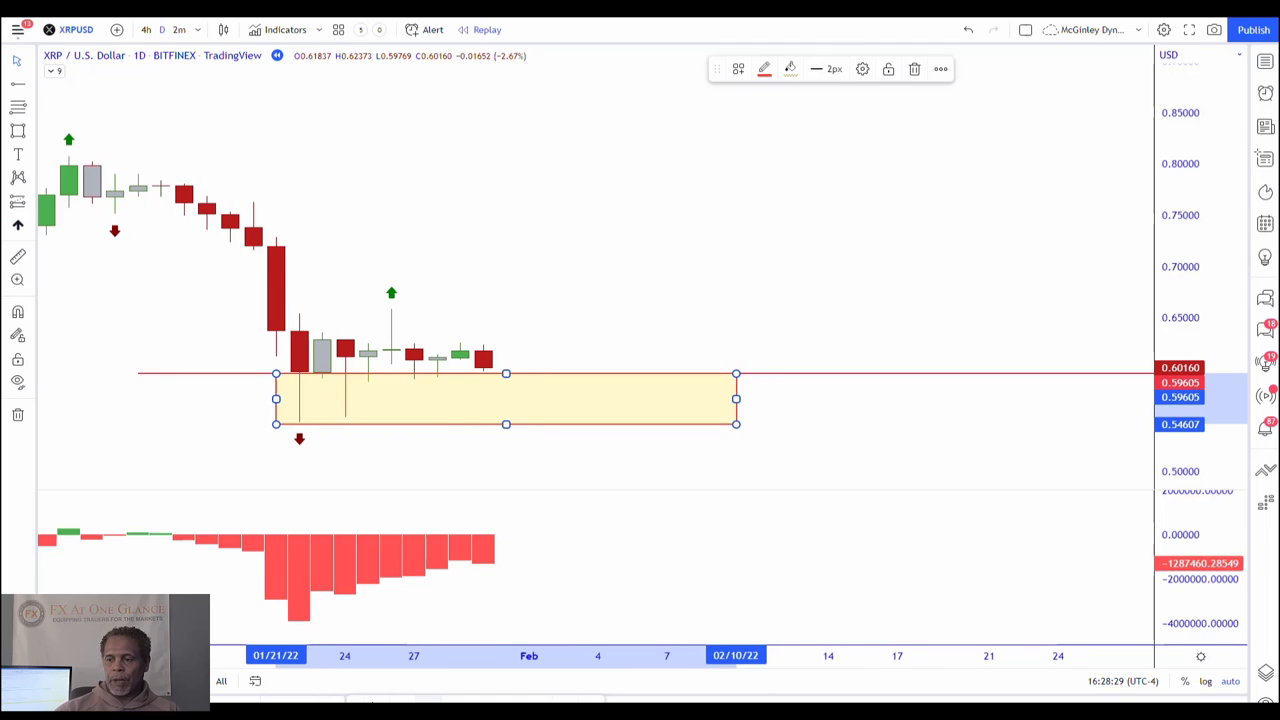
pyautogui.click(428, 700)
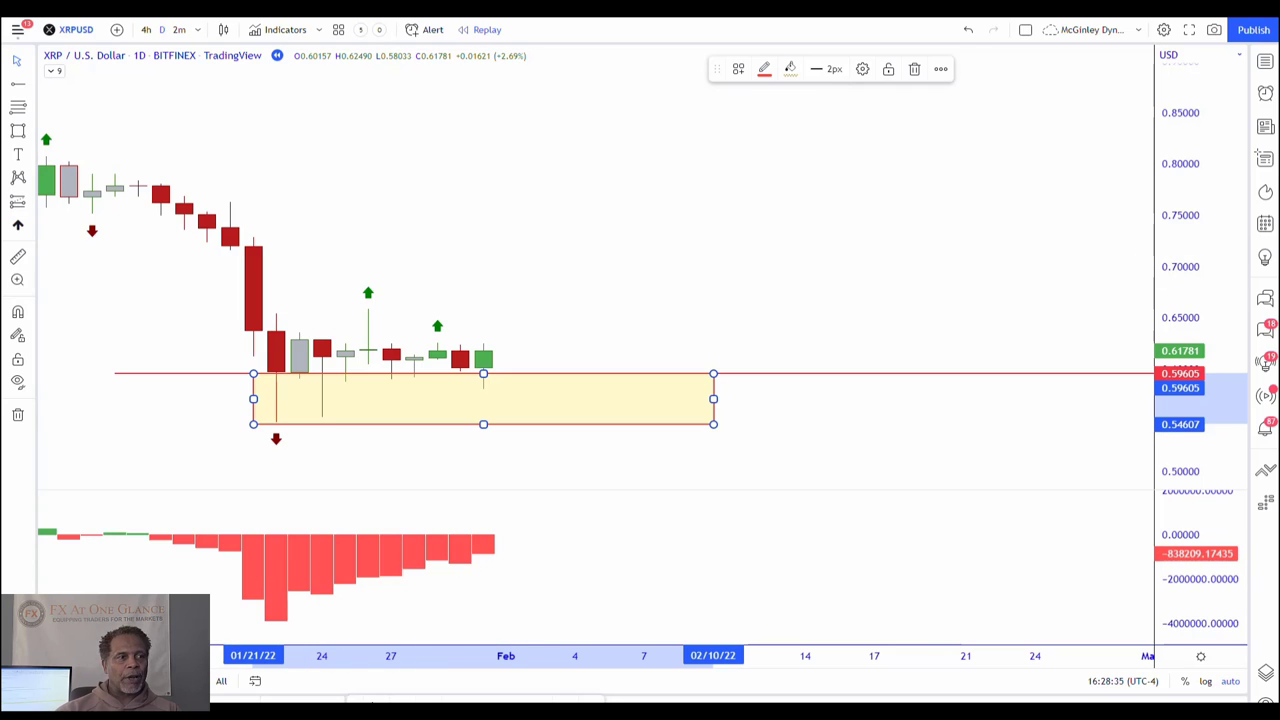
# Sketch freehand marks on the histogram lows, clear them, and step one bar to 0.62892
pyautogui.moveTo(272, 625)
pyautogui.mouseDown()
pyautogui.moveTo(512, 552)
pyautogui.moveTo(513, 566)
pyautogui.moveTo(502, 549)
pyautogui.mouseUp()
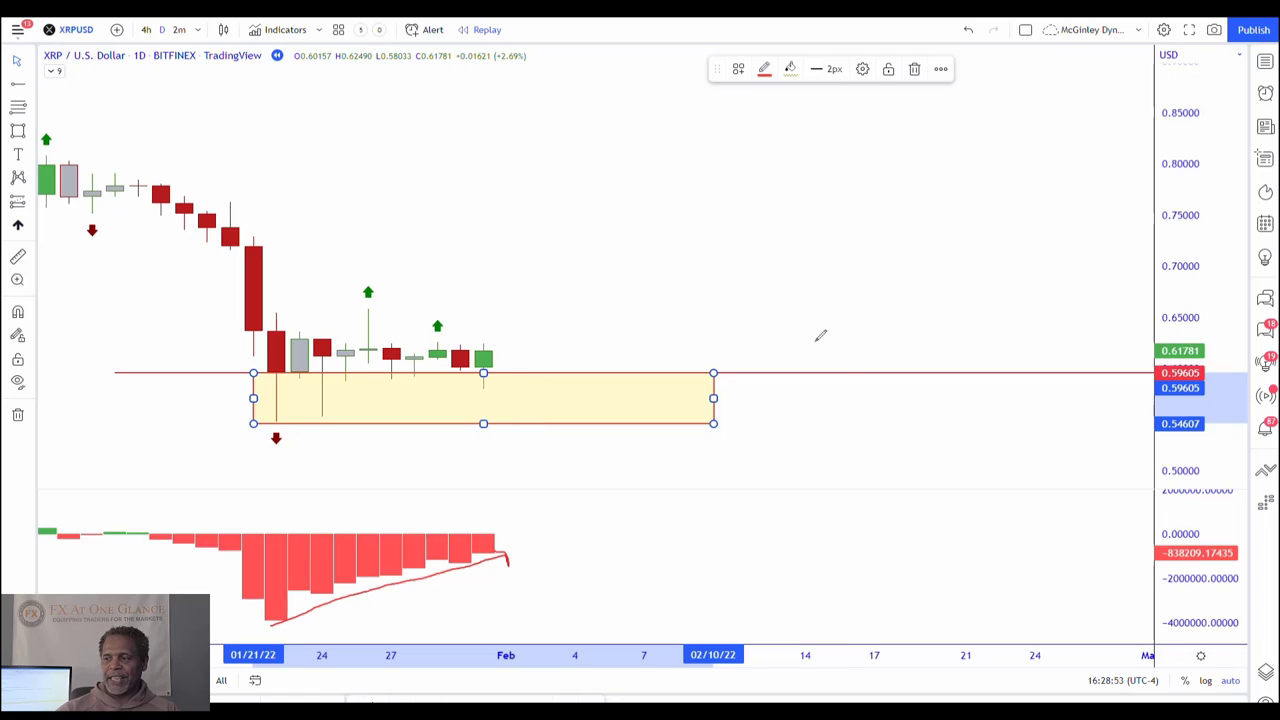
pyautogui.moveTo(816, 342)
pyautogui.mouseDown()
pyautogui.moveTo(818, 362)
pyautogui.moveTo(846, 370)
pyautogui.mouseUp()
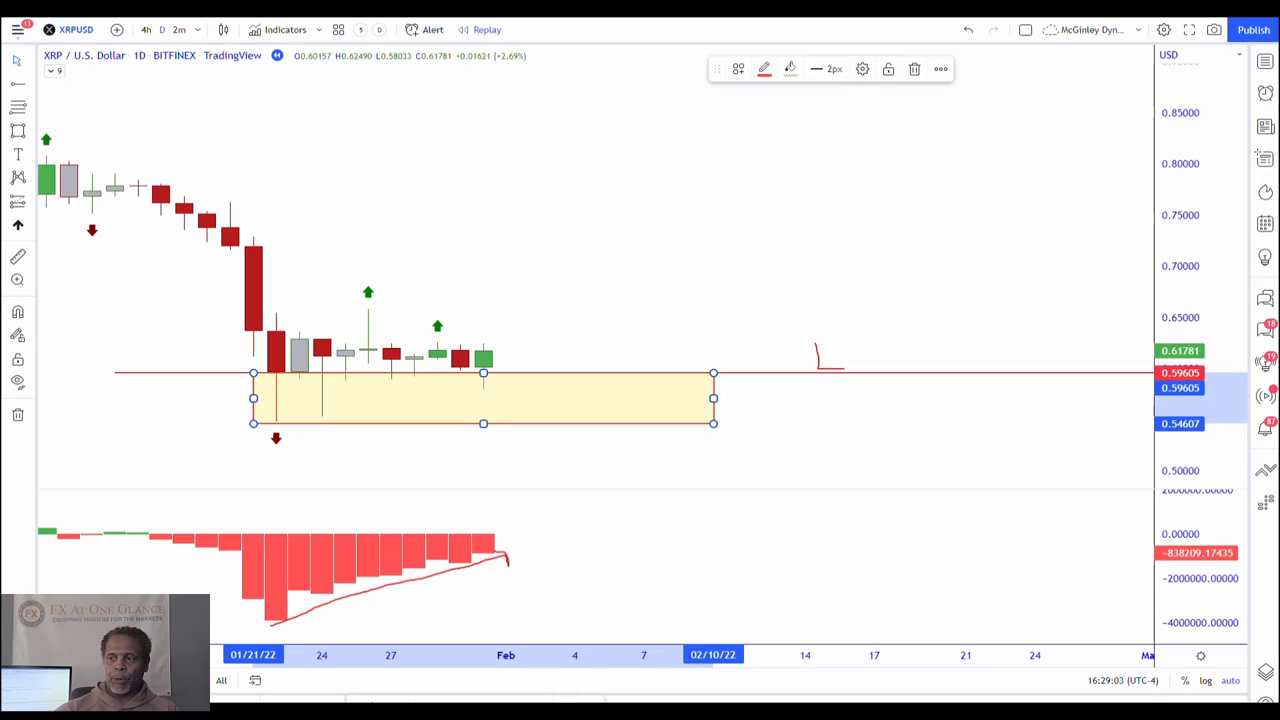
pyautogui.press('e')
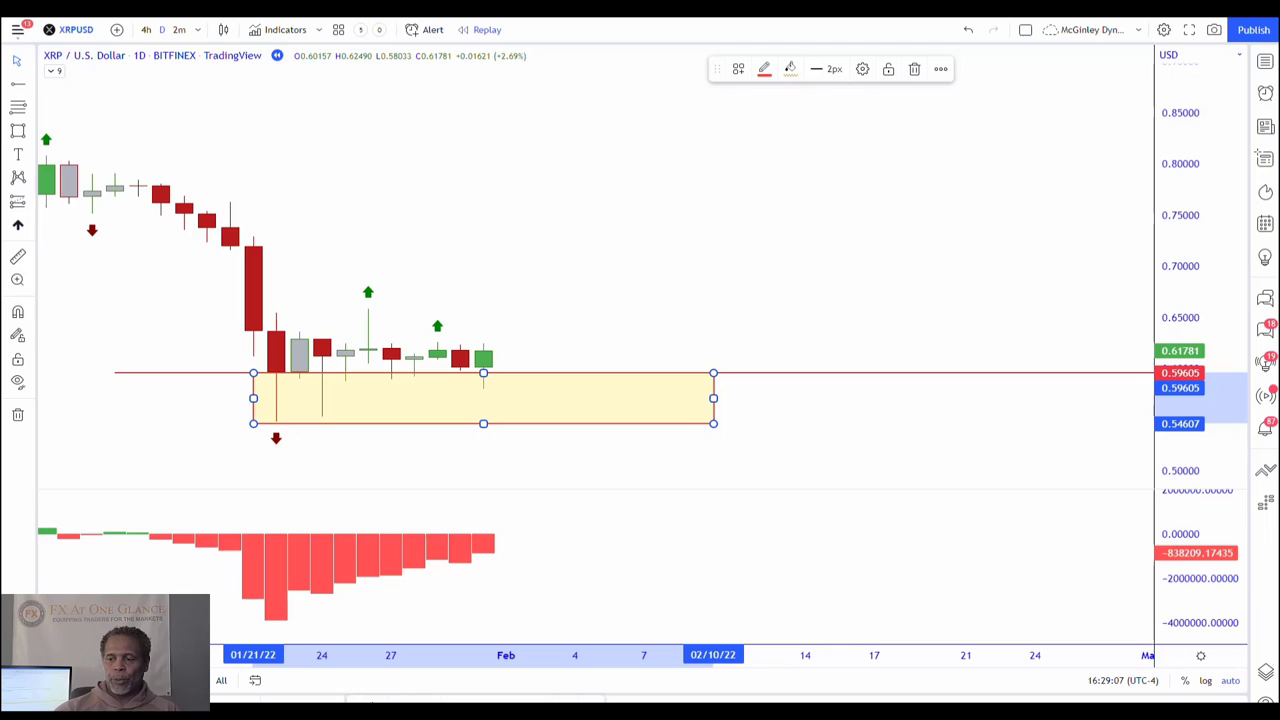
pyautogui.hotkey('shift', 'Right')
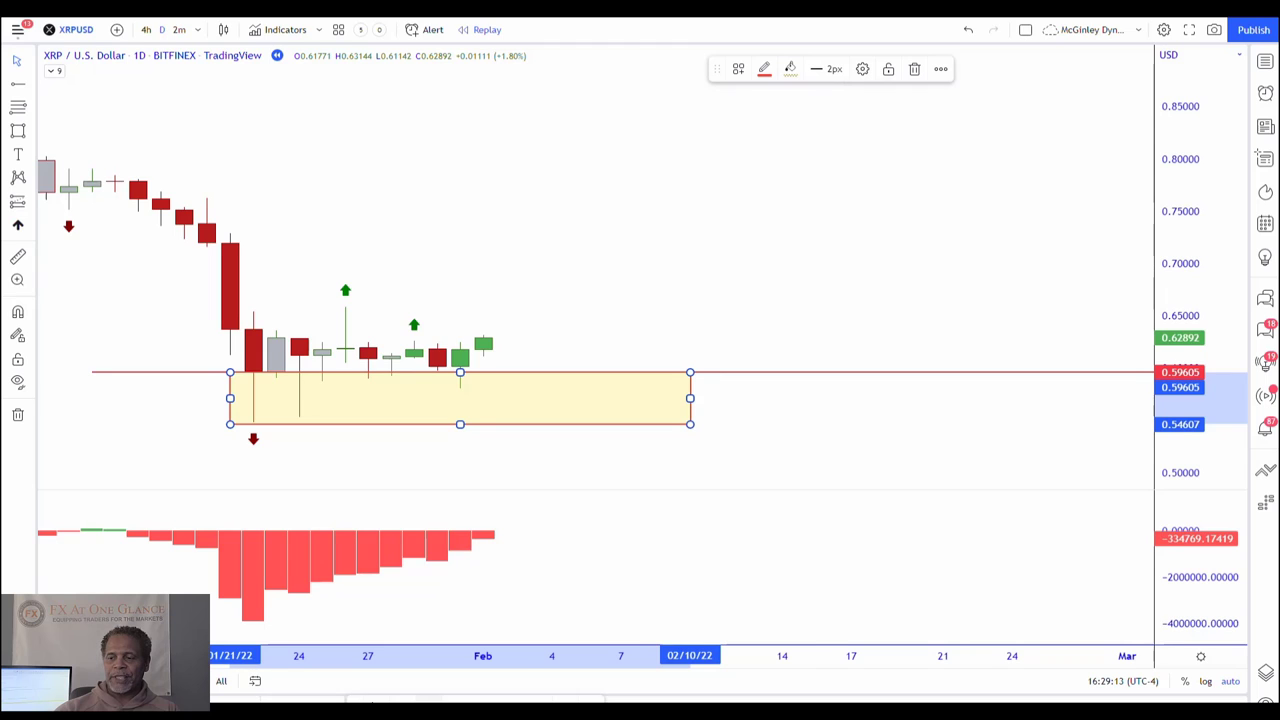
# Replay forward six daily bars to the tall breakout candle closing at 0.83230
pyautogui.hotkey('shift', 'Right')
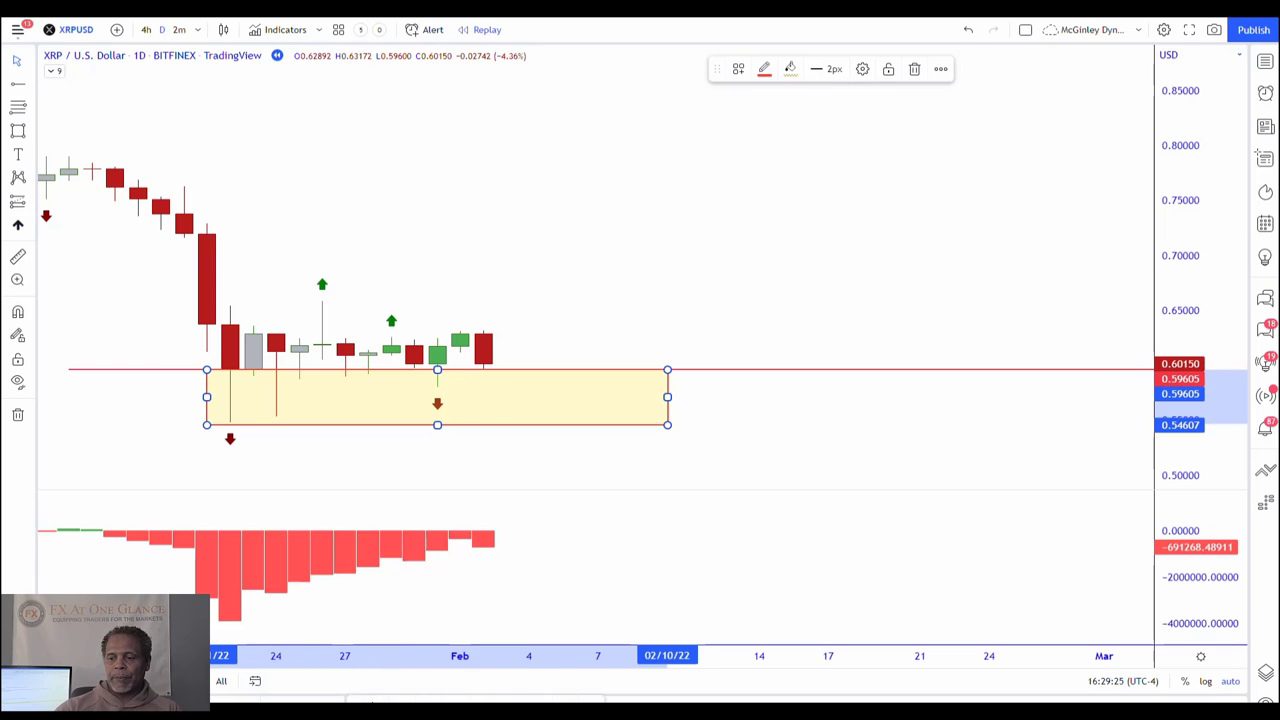
pyautogui.hotkey('shift', 'Right')
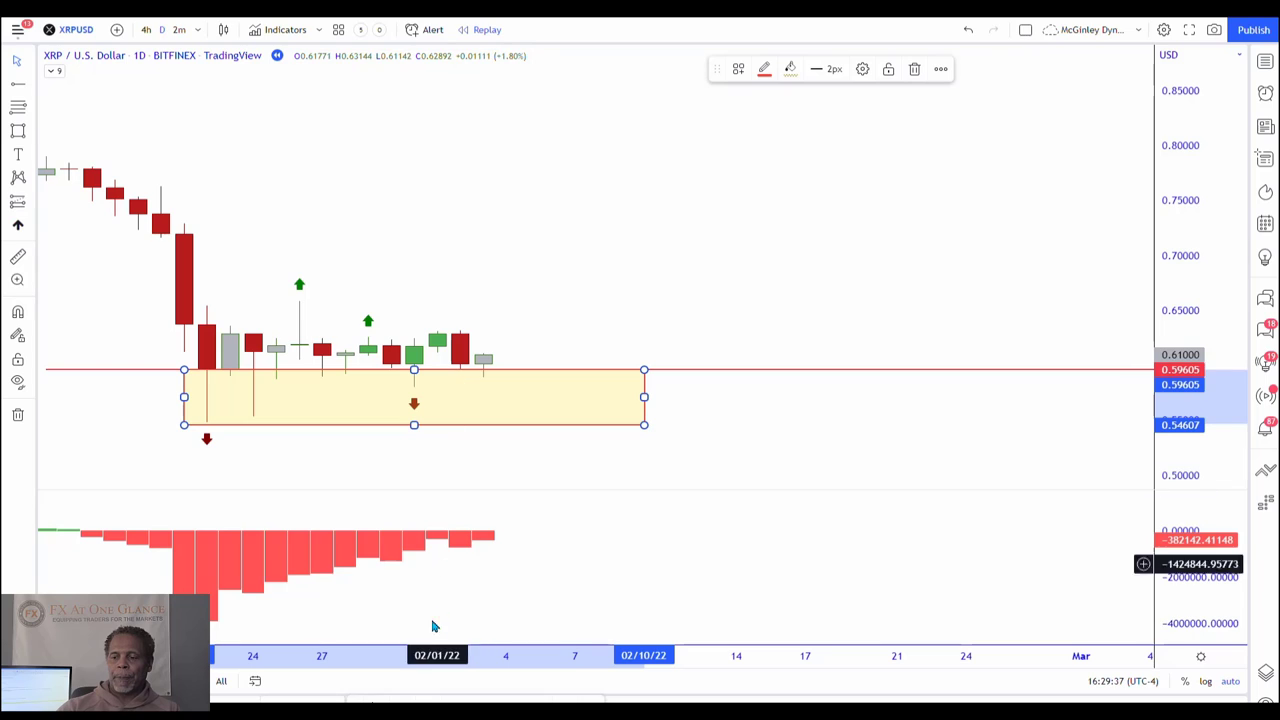
pyautogui.click(428, 703)
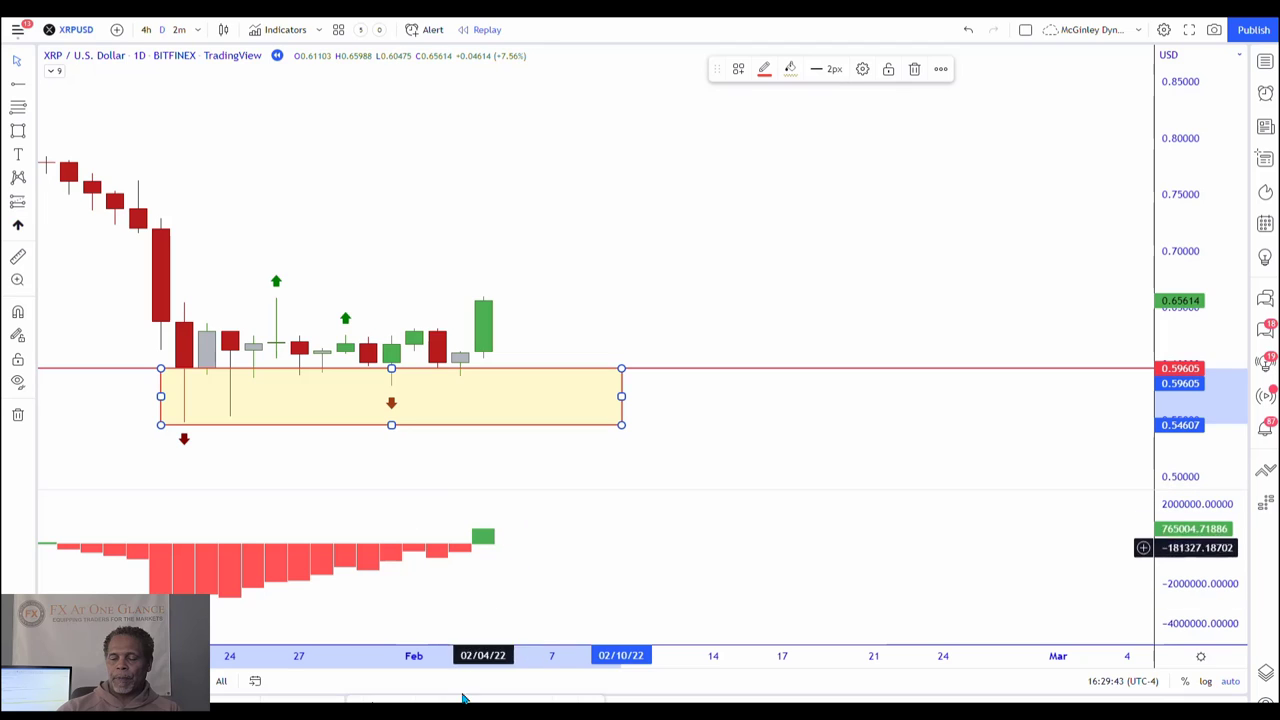
pyautogui.click(428, 701)
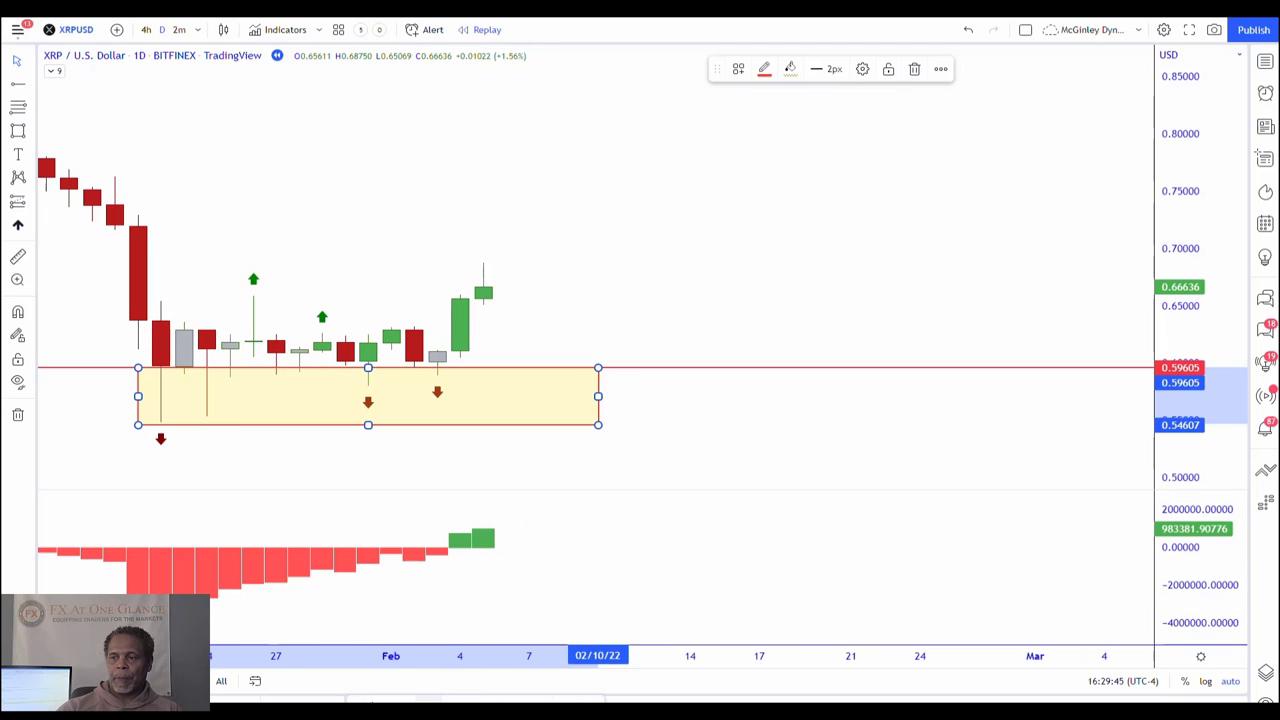
pyautogui.click(428, 701)
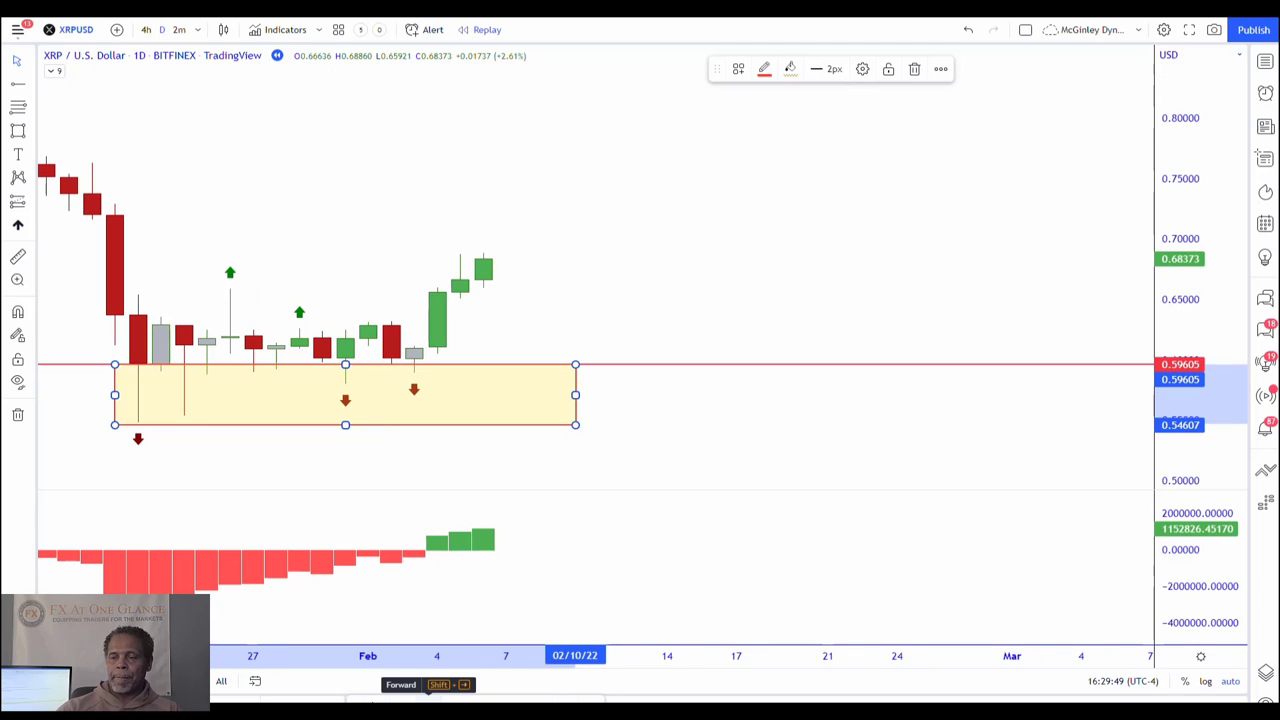
pyautogui.click(428, 701)
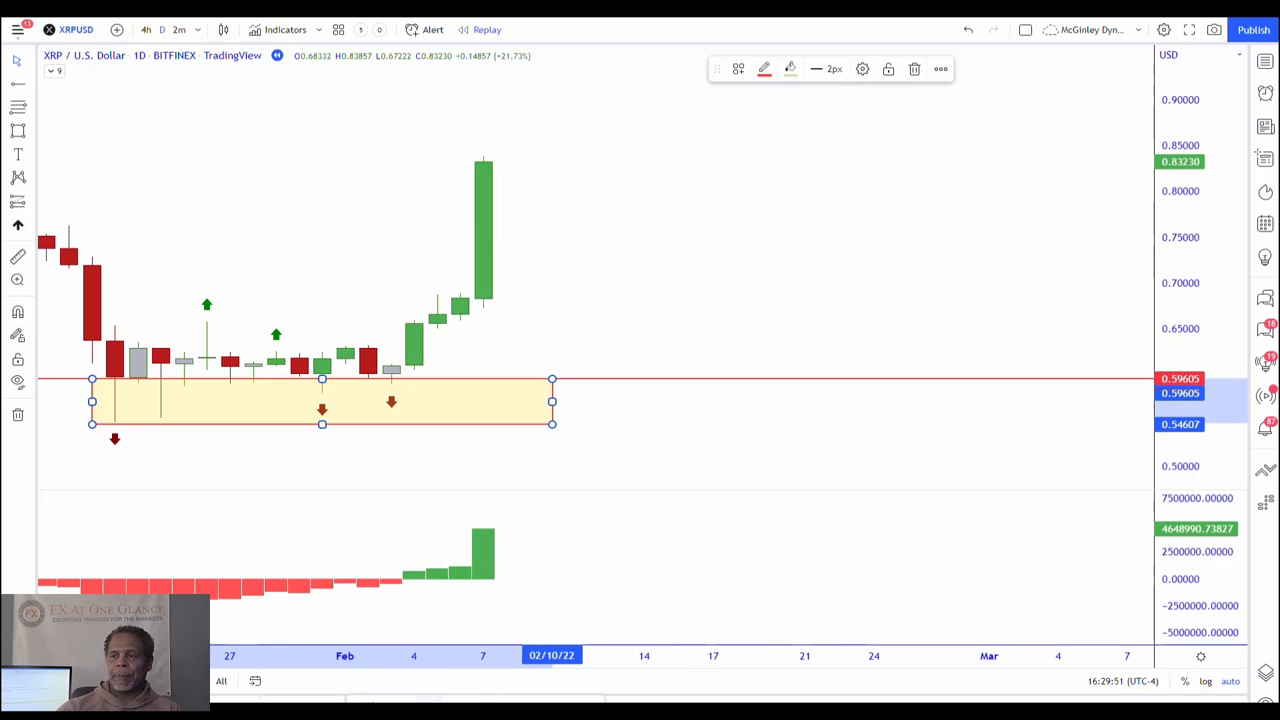
# Zoom out and place a horizontal ray at the January highs, set to 0.79882
pyautogui.scroll(-2, 612, 487)
pyautogui.scroll(-2, 612, 487)
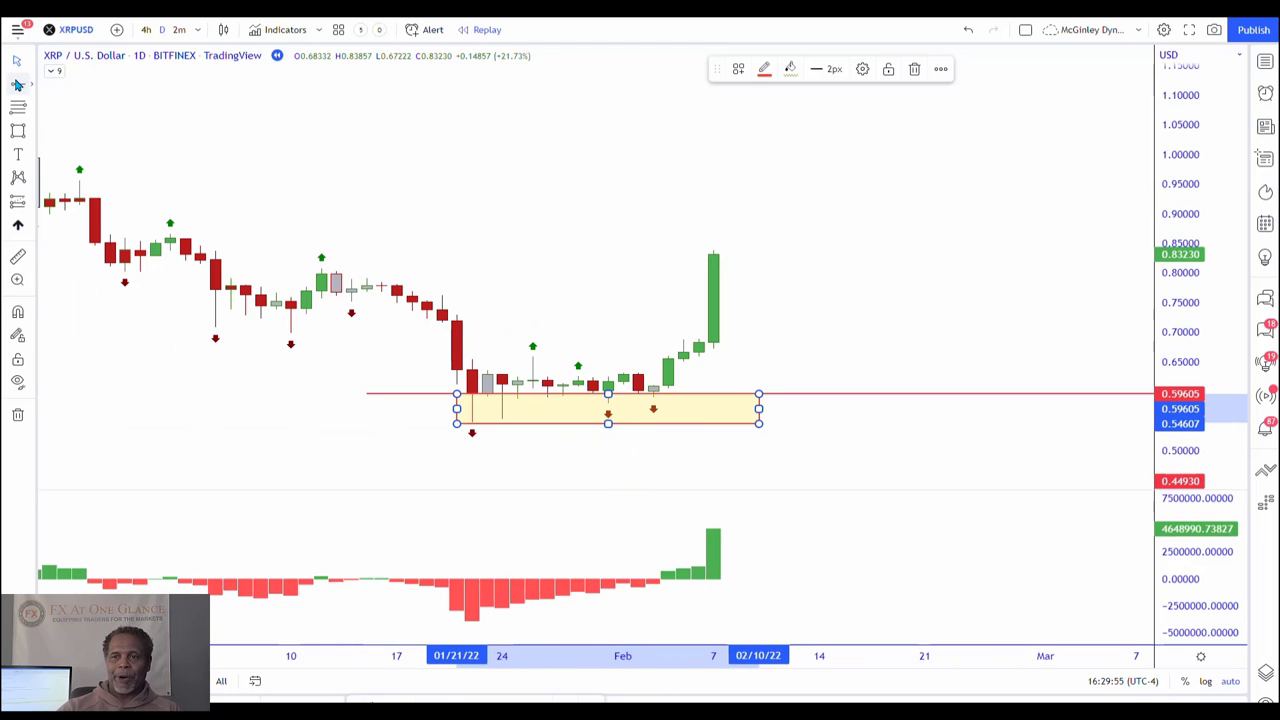
pyautogui.click(282, 284)
pyautogui.hotkey('alt', 'j')
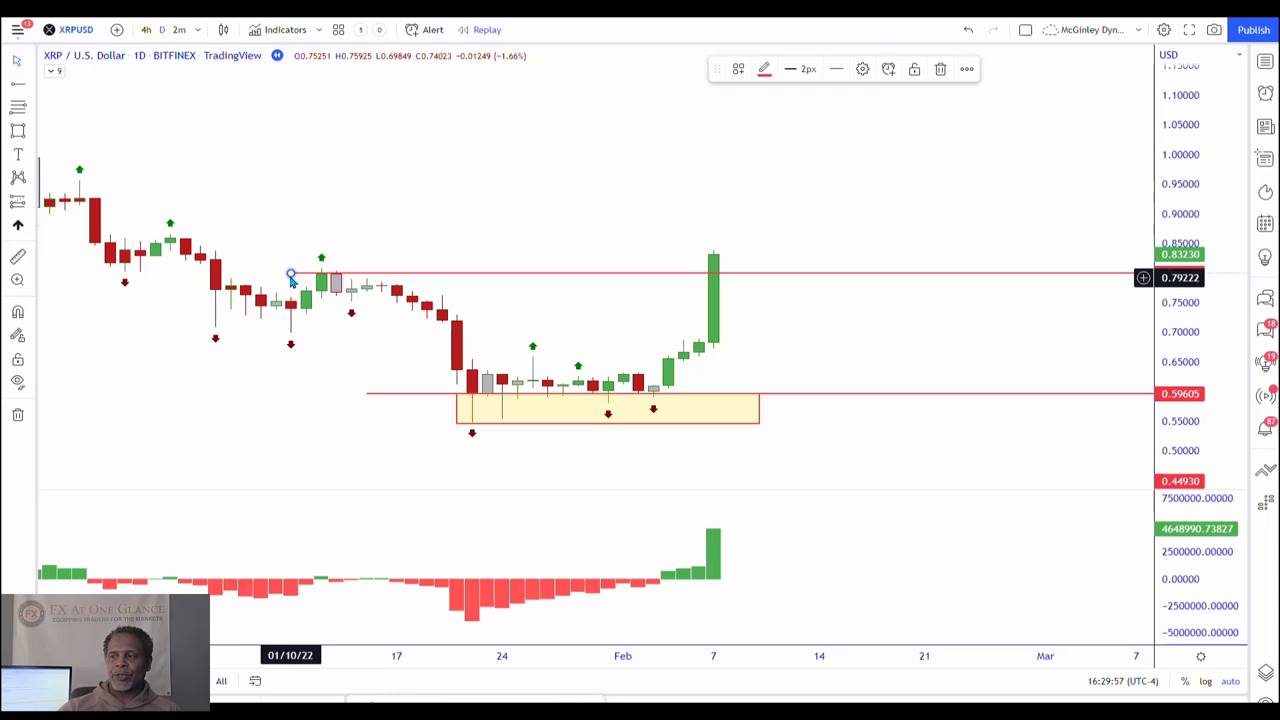
pyautogui.click(287, 276)
pyautogui.moveTo(285, 275); pyautogui.dragTo(285, 279)
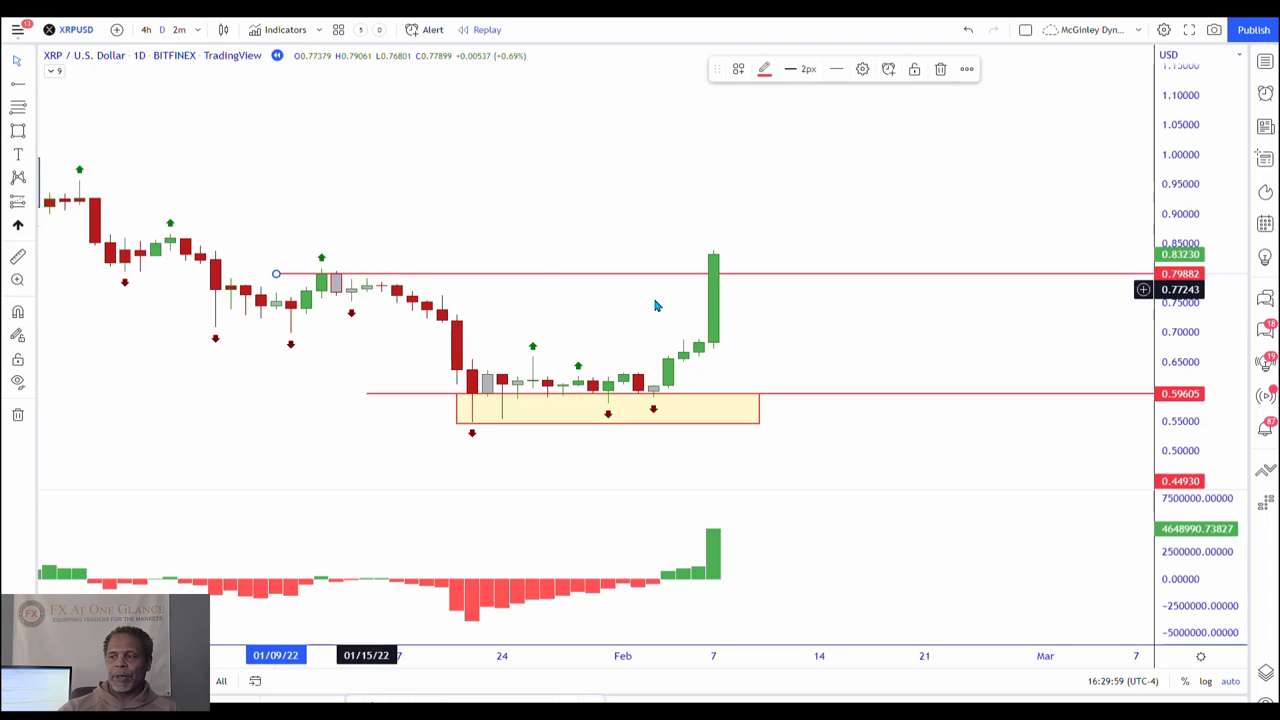